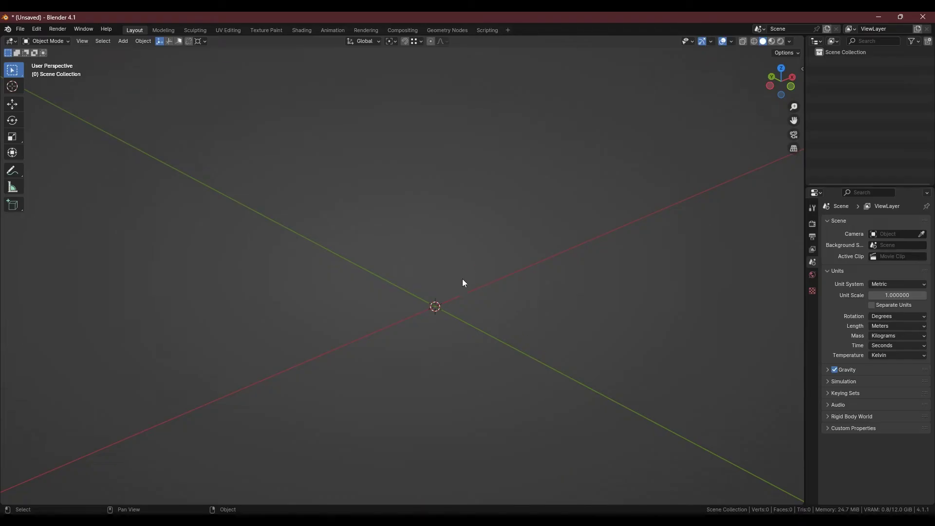
# - Add a plane mesh at the world origin
pyautogui.keyDown('shift'); pyautogui.moveTo(458, 268); pyautogui.dragTo(456, 266, button='middle'); pyautogui.keyUp('shift')
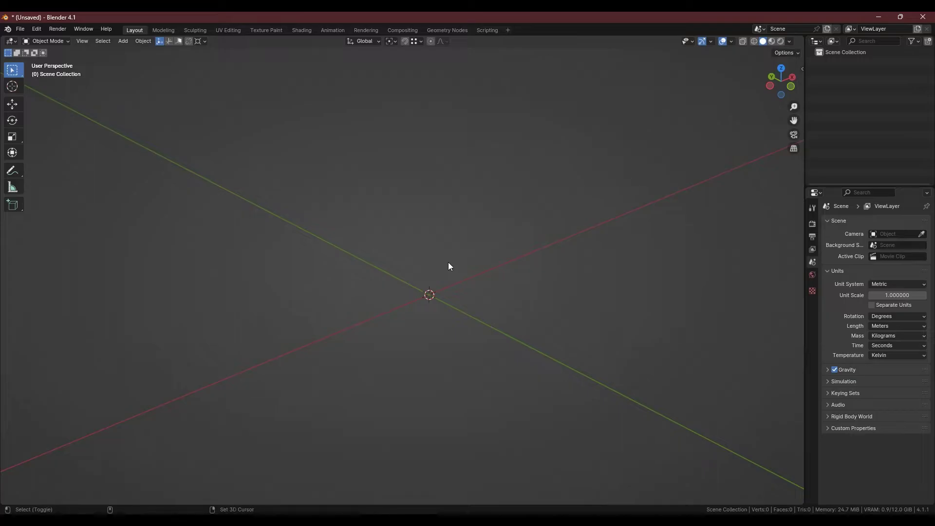
pyautogui.hotkey('shift', 'a')
pyautogui.moveTo(416, 273)
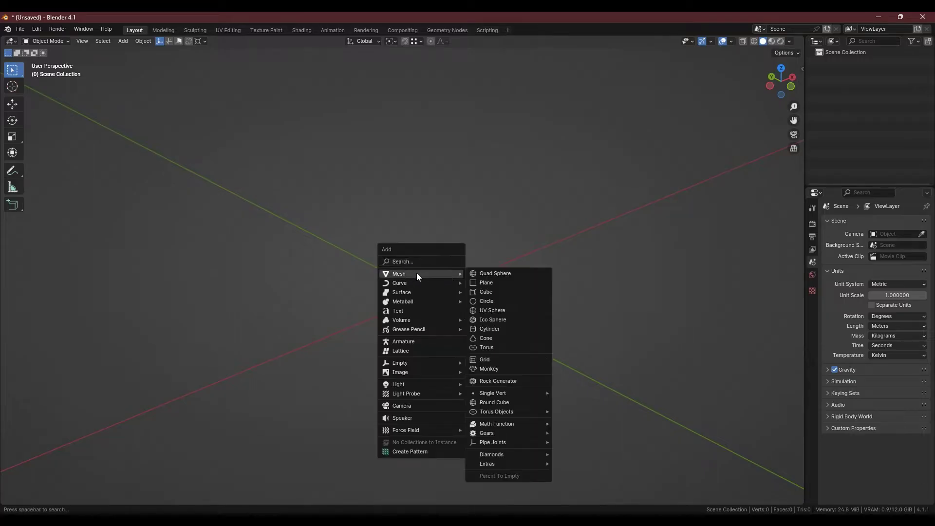
pyautogui.click(495, 283)
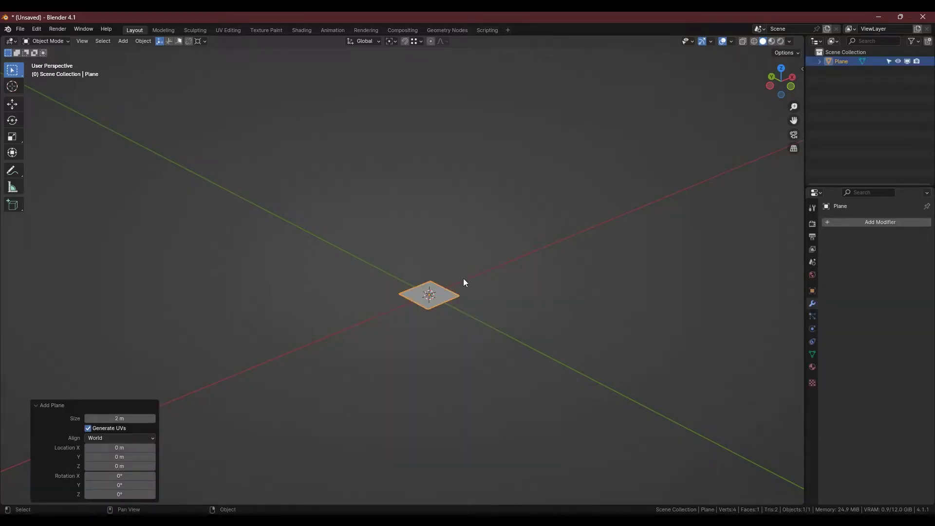
pyautogui.moveTo(474, 292); pyautogui.dragTo(438, 300, button='middle')
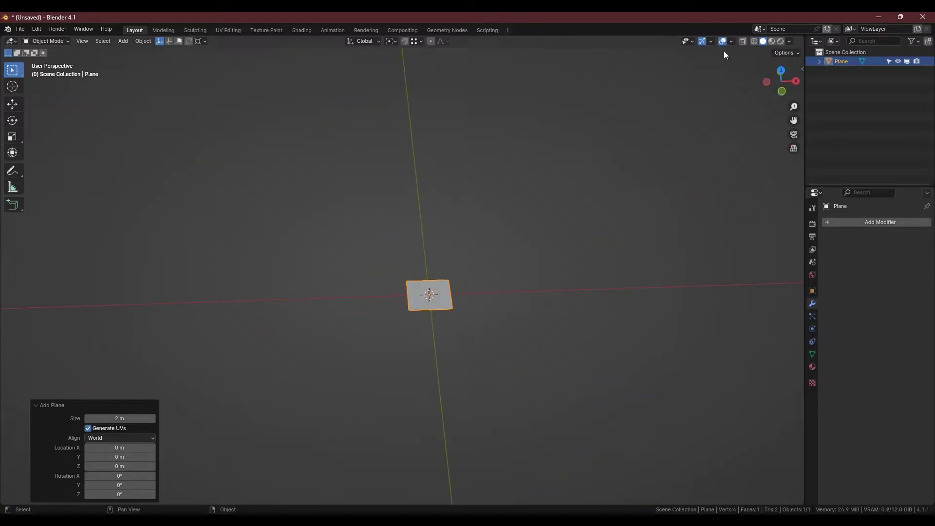
# - Enter Edit Mode on the plane and enable the edge length measurement overlay
pyautogui.press('Tab')
pyautogui.click(733, 42)
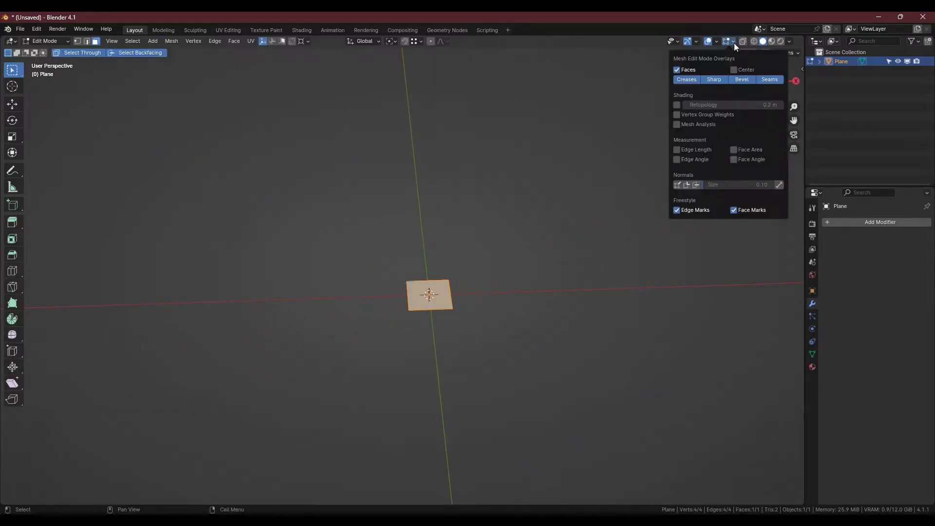
pyautogui.click(676, 150)
pyautogui.scroll(3, 441, 296)
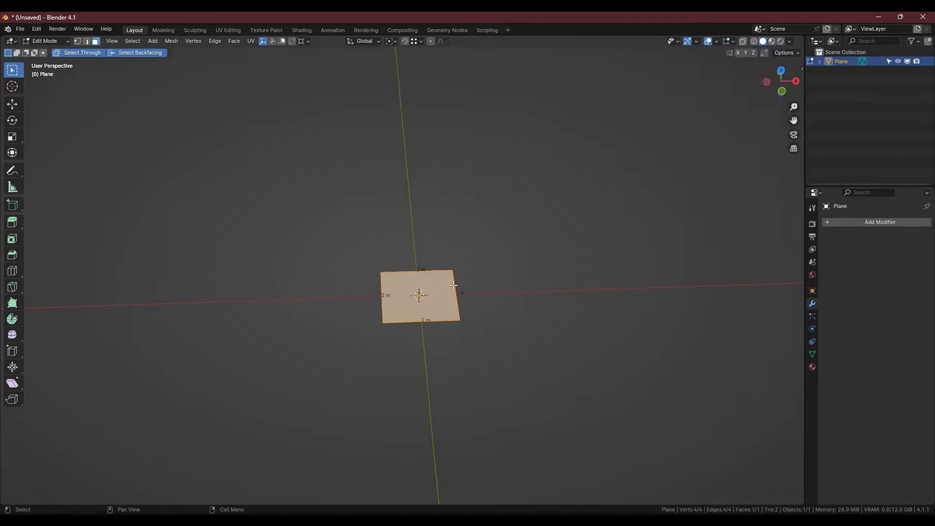
# - Divide the plane into four equal quarters with two centred loop cuts, one along each axis
pyautogui.keyDown('shift'); pyautogui.moveTo(459, 279); pyautogui.dragTo(380, 290, button='middle'); pyautogui.keyUp('shift')
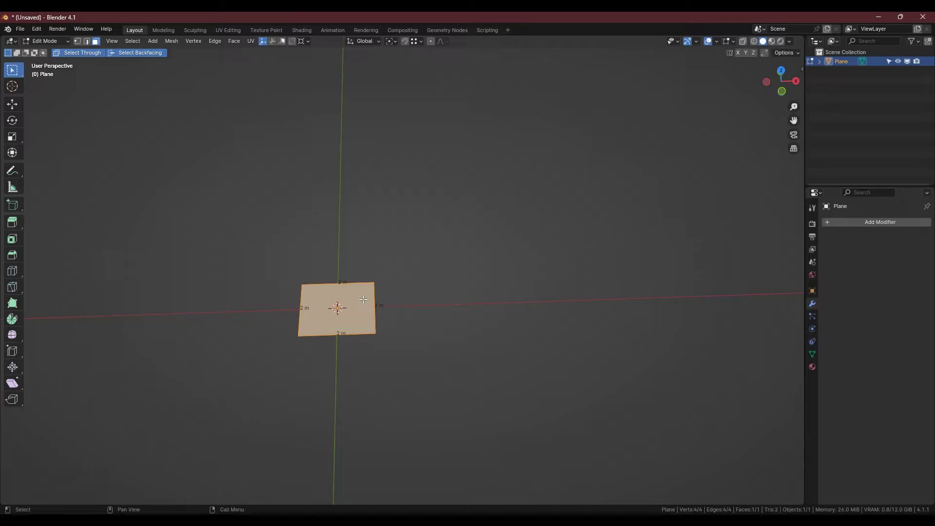
pyautogui.hotkey('ctrl', 'r')
pyautogui.click(346, 304)
pyautogui.rightClick(347, 304)
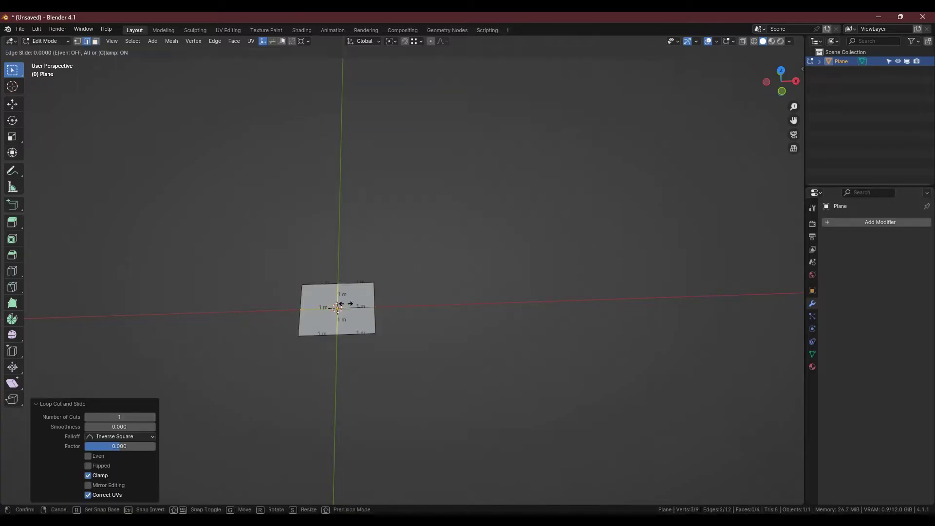
# - Hide three of the plane's quarters, keeping only the face on the positive X and positive Y side
pyautogui.press('3')
pyautogui.moveTo(281, 271); pyautogui.dragTo(329, 336)
pyautogui.press('h')
pyautogui.click(347, 327)
pyautogui.press('h')
# - Set the snap target to Increment and enable snapping
pyautogui.keyDown('shift'); pyautogui.moveTo(410, 286); pyautogui.dragTo(363, 305, button='middle'); pyautogui.keyUp('shift')
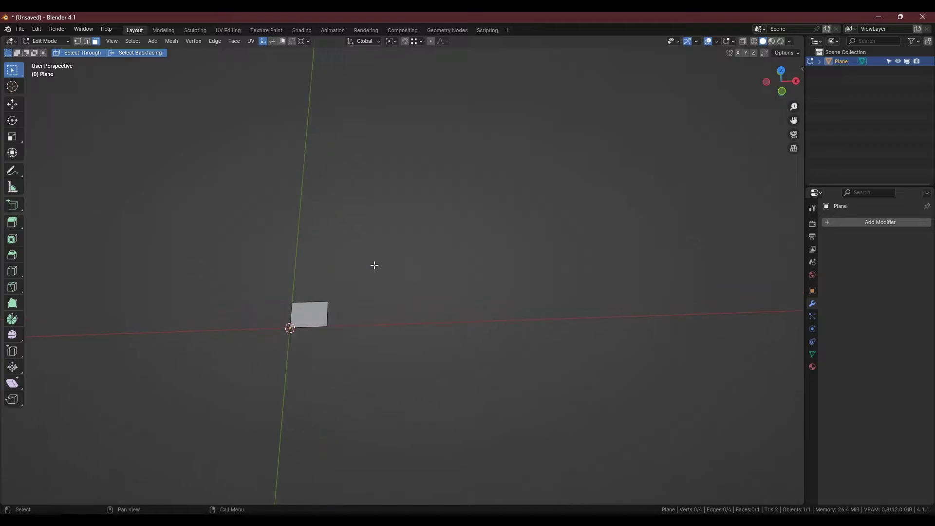
pyautogui.keyDown('shift'); pyautogui.moveTo(382, 231); pyautogui.dragTo(417, 214, button='middle'); pyautogui.keyUp('shift')
pyautogui.click(421, 41)
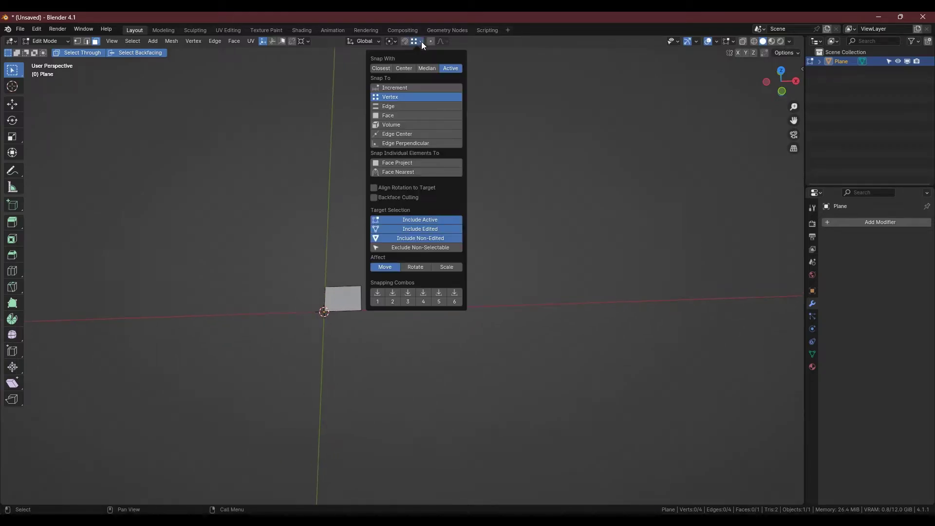
pyautogui.click(406, 88)
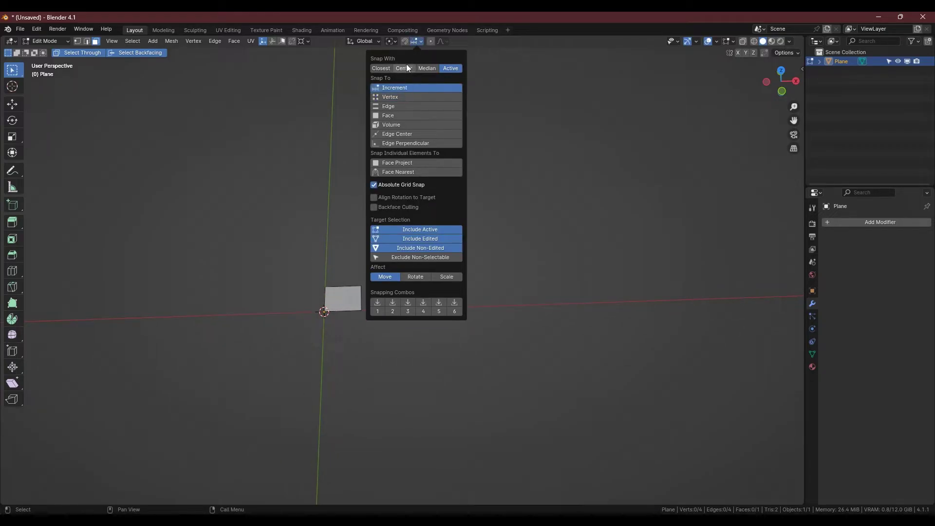
pyautogui.click(405, 40)
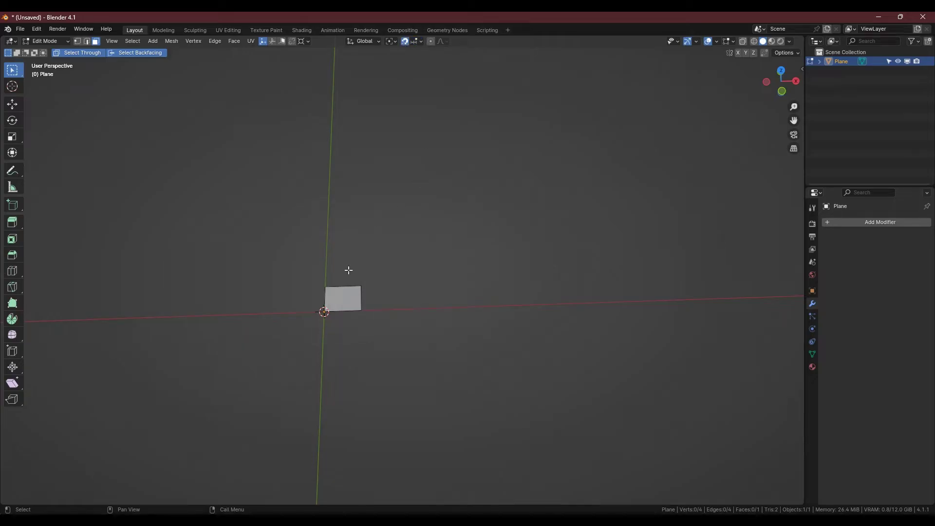
# - Move the visible face's outer edge -0.6 m along the X axis to narrow the face
pyautogui.scroll(3, 359, 305)
pyautogui.moveTo(364, 301); pyautogui.dragTo(335, 294, button='middle')
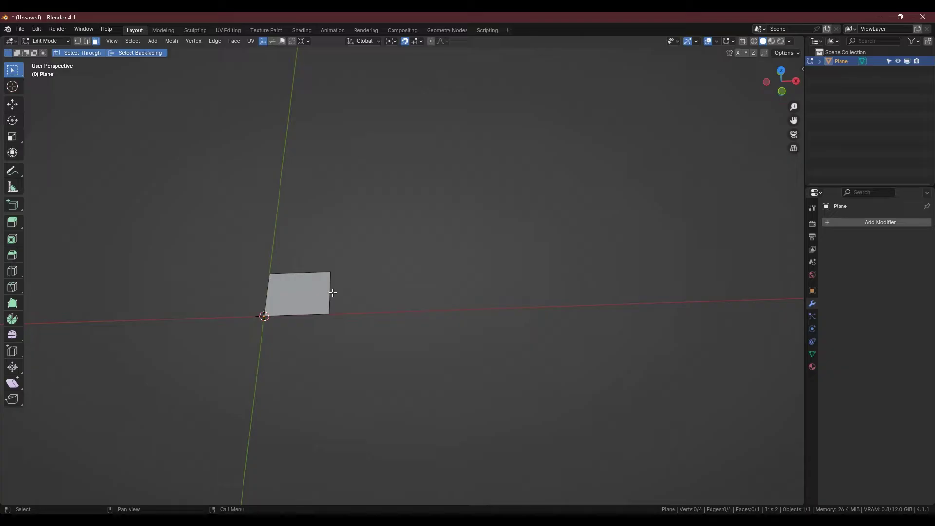
pyautogui.press('2')
pyautogui.click(334, 291)
pyautogui.press('g')
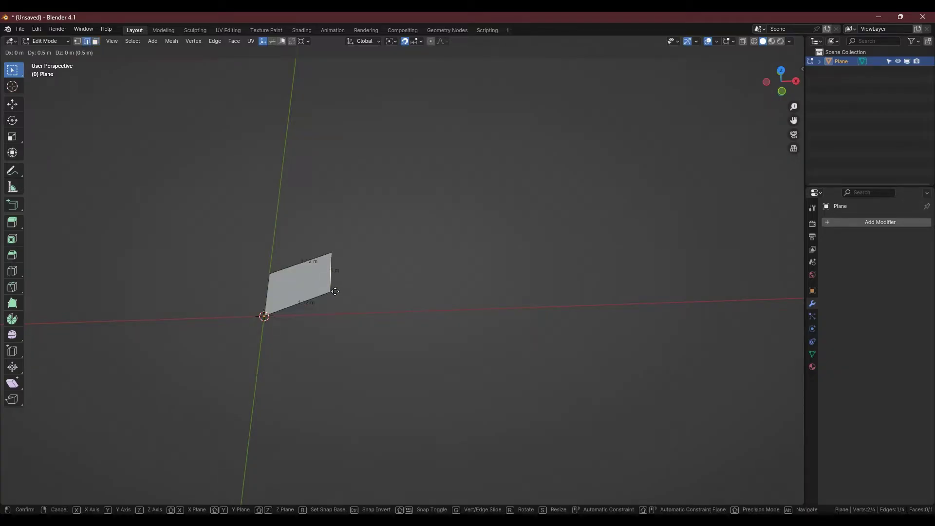
pyautogui.press('x')
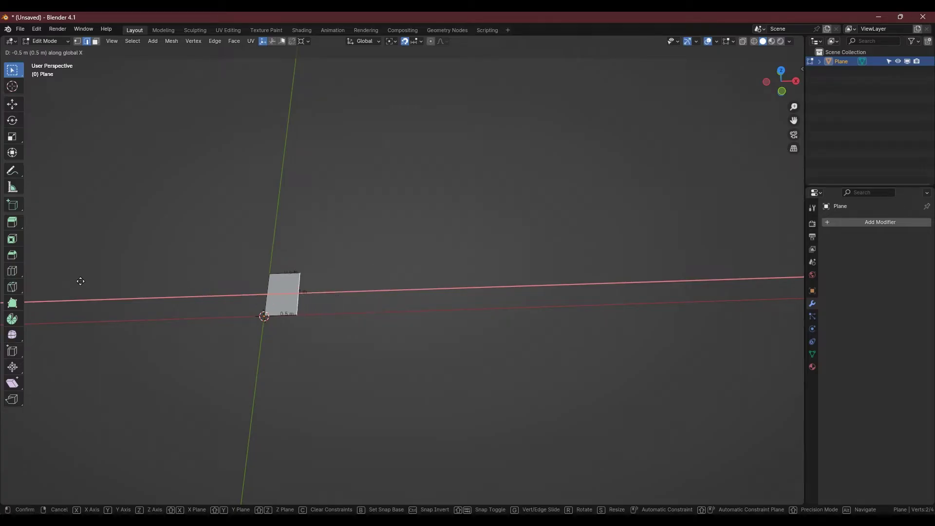
pyautogui.click(15, 278)
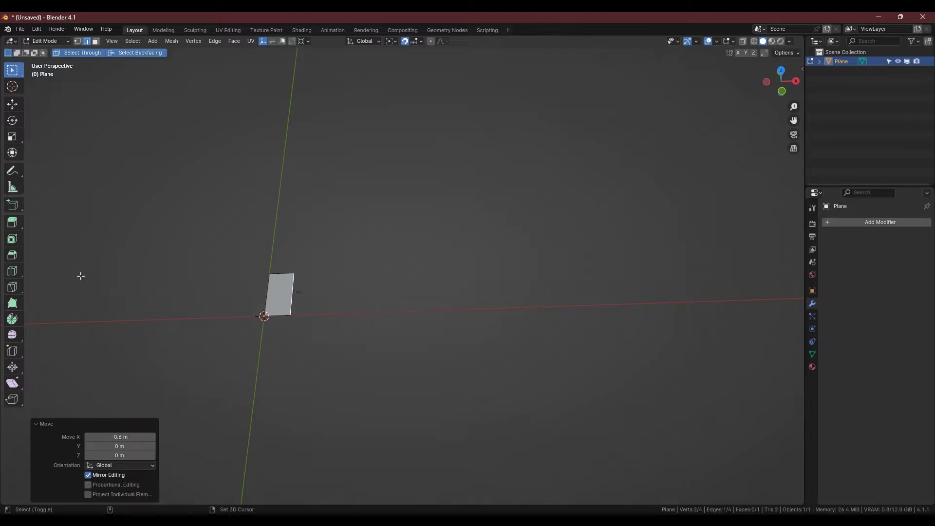
# - Duplicate the narrow face and place the copy 0.6 m along the X axis
pyautogui.keyDown('shift'); pyautogui.moveTo(326, 321); pyautogui.dragTo(256, 301, button='middle'); pyautogui.keyUp('shift')
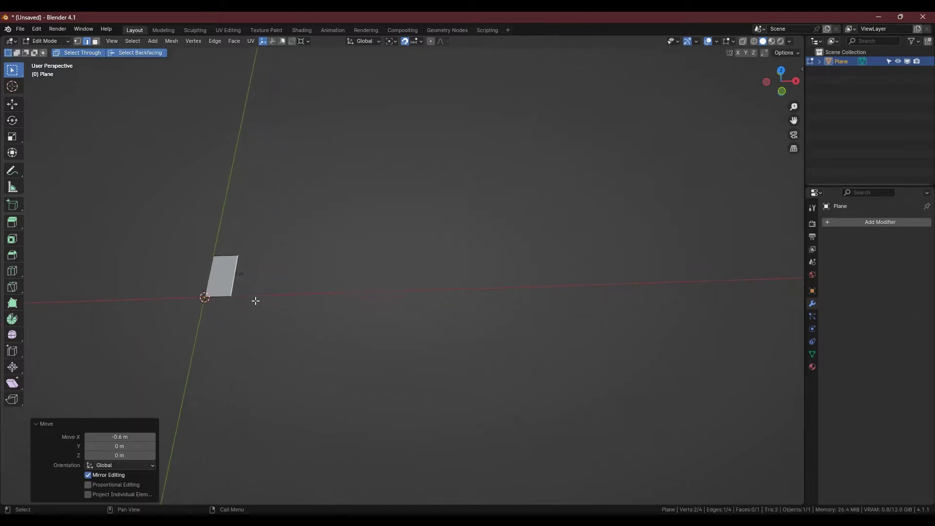
pyautogui.press('3')
pyautogui.click(234, 283)
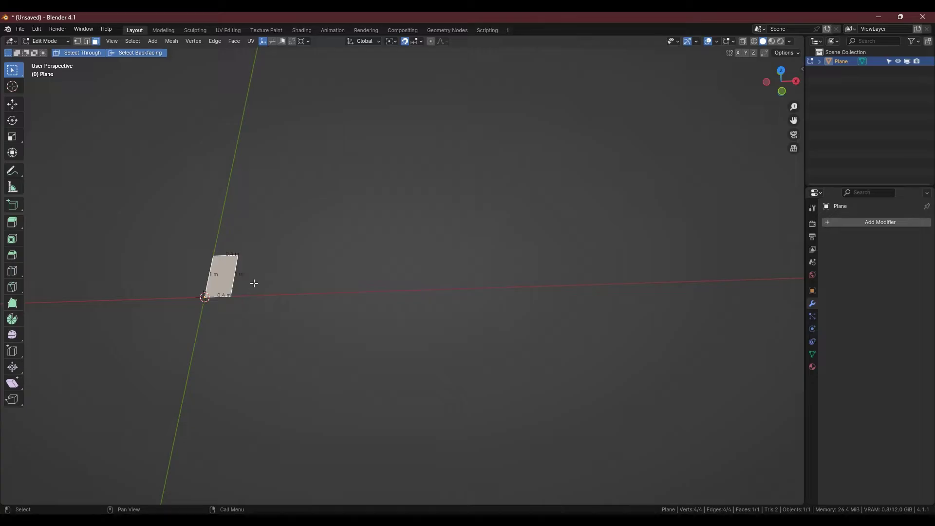
pyautogui.hotkey('shift', 'd')
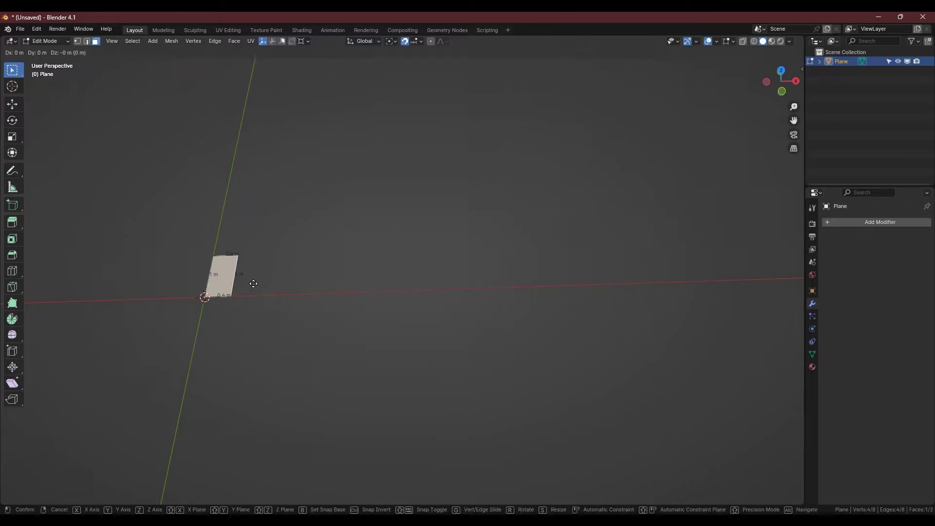
pyautogui.press('x')
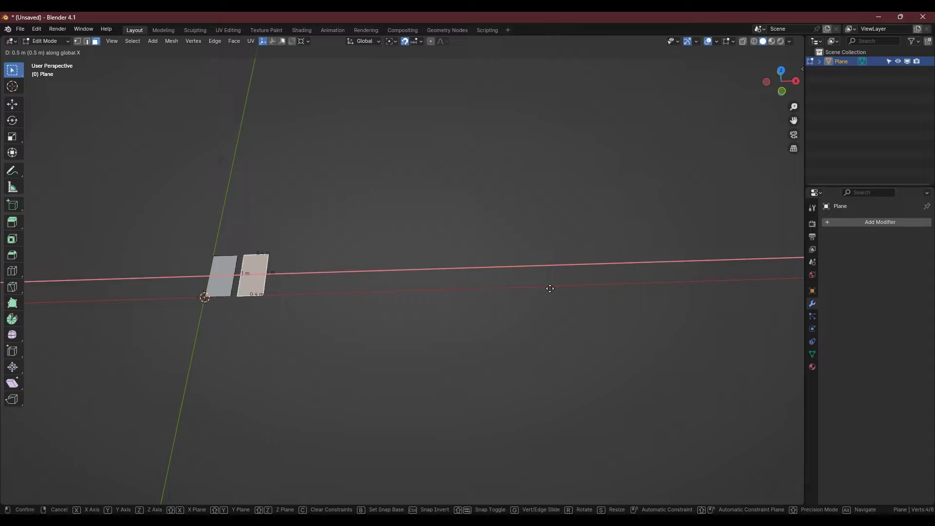
pyautogui.click(611, 285)
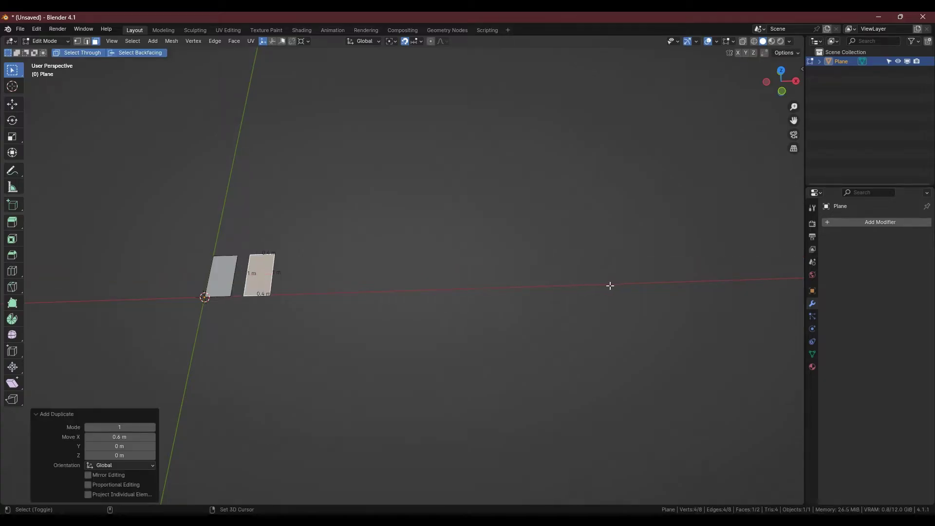
# - Extend the second face by moving its far edge 1.2 m along the X axis
pyautogui.click(274, 276)
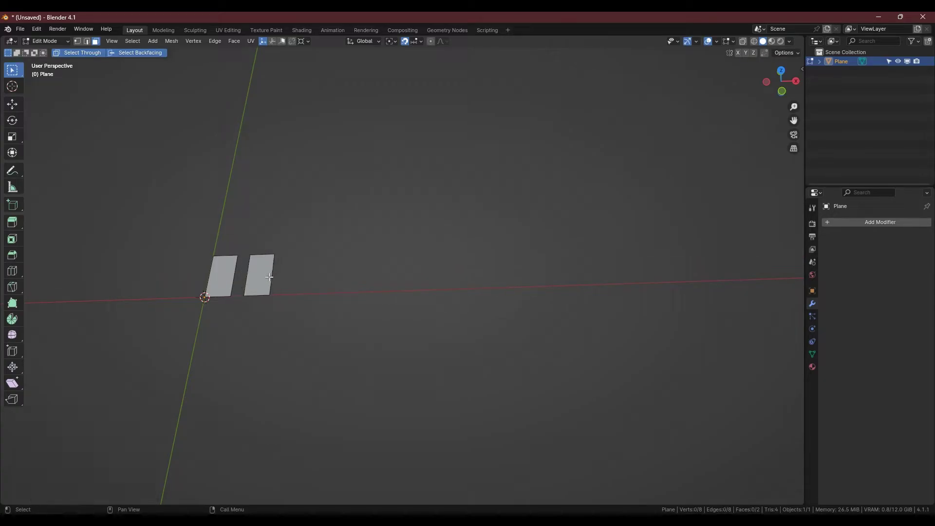
pyautogui.press('2')
pyautogui.click(273, 276)
pyautogui.keyDown('shift'); pyautogui.moveTo(315, 284); pyautogui.dragTo(261, 288, button='middle'); pyautogui.keyUp('shift')
pyautogui.press('g')
pyautogui.press('x')
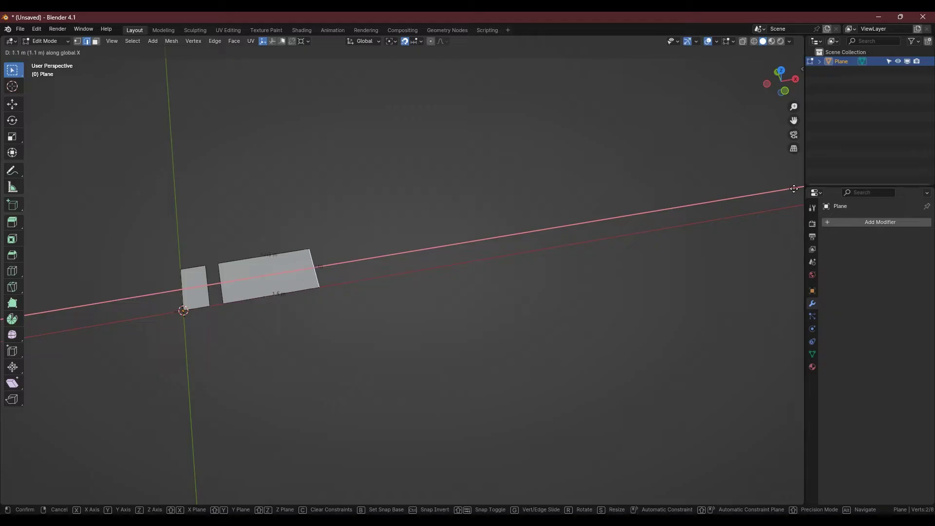
pyautogui.click(49, 175)
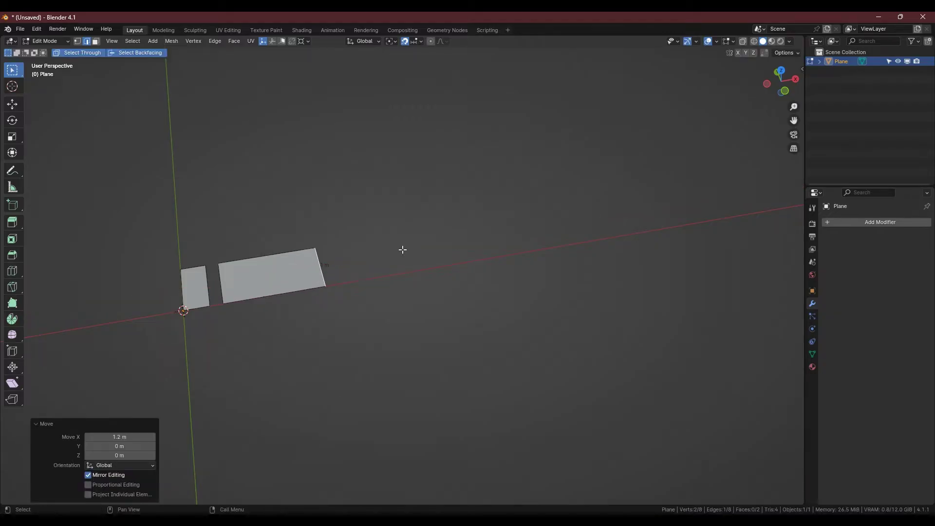
# - Duplicate the second face and place the copy 1.8 m along the X axis
pyautogui.keyDown('shift'); pyautogui.moveTo(366, 243); pyautogui.dragTo(284, 278, button='middle'); pyautogui.keyUp('shift')
pyautogui.scroll(-2, 318, 245)
pyautogui.press('3')
pyautogui.click(260, 273)
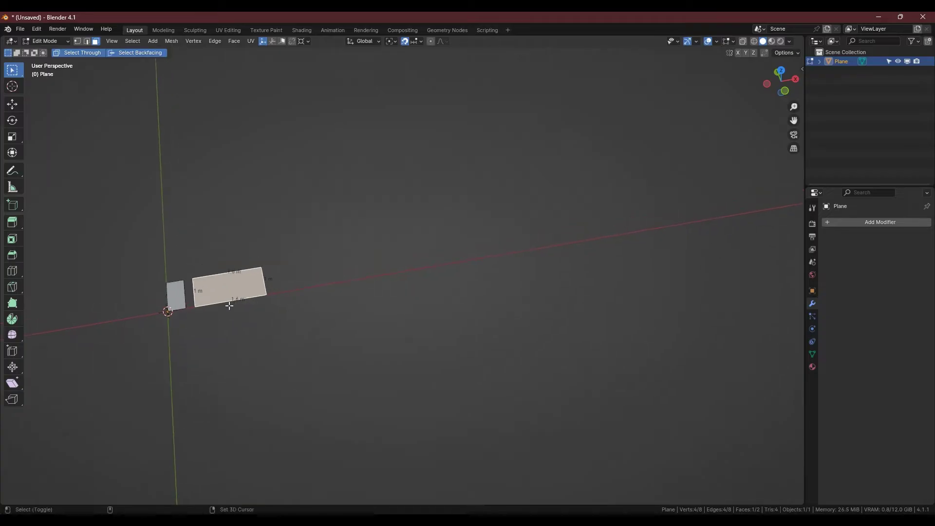
pyautogui.hotkey('shift', 'd')
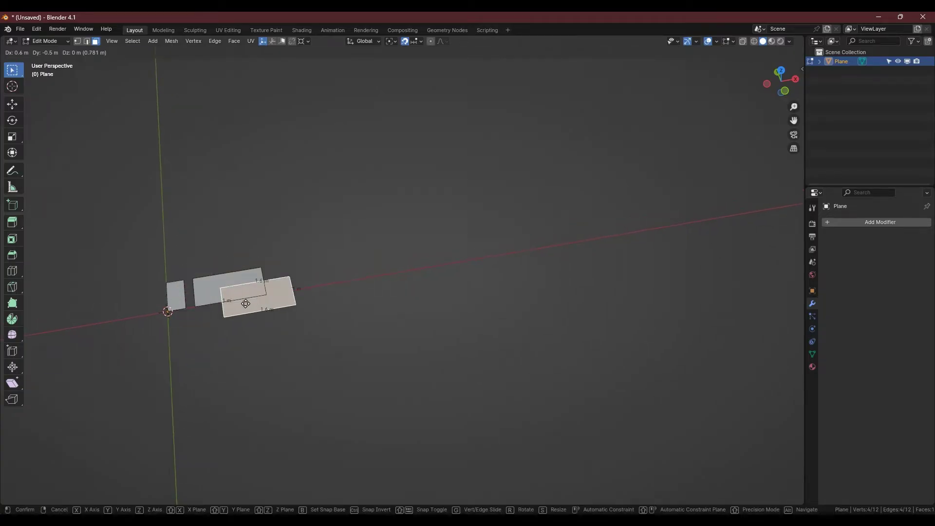
pyautogui.press('x')
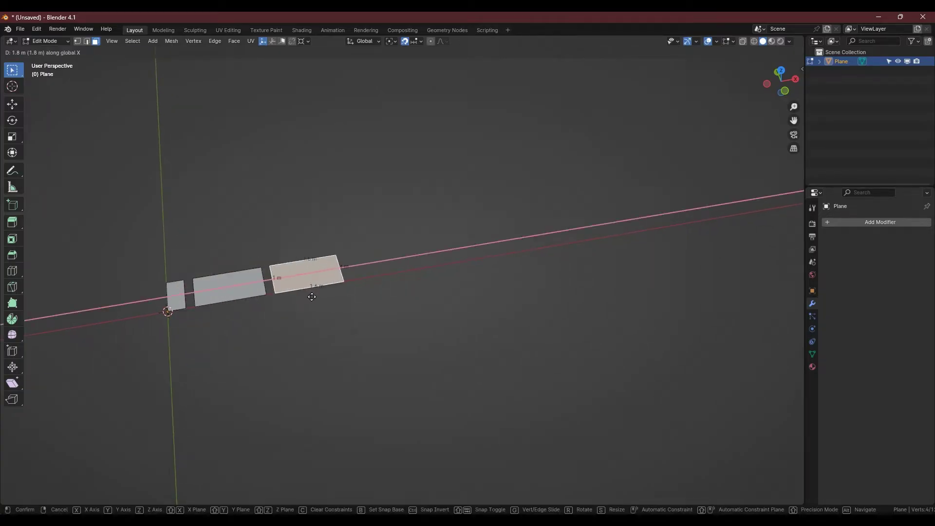
pyautogui.click(283, 296)
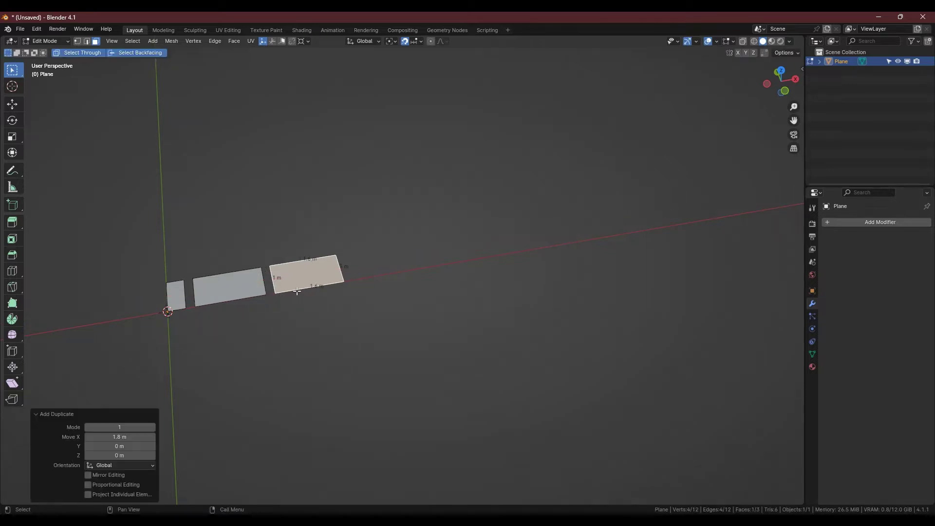
# - Lengthen the third face by moving its far edge 1.6 m along the X axis
pyautogui.press('2')
pyautogui.click(340, 268)
pyautogui.press('g')
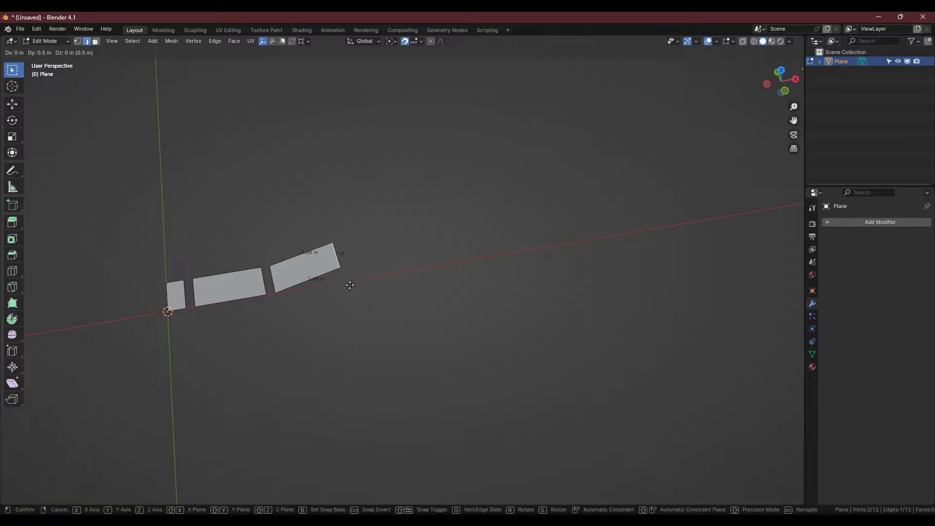
pyautogui.press('x')
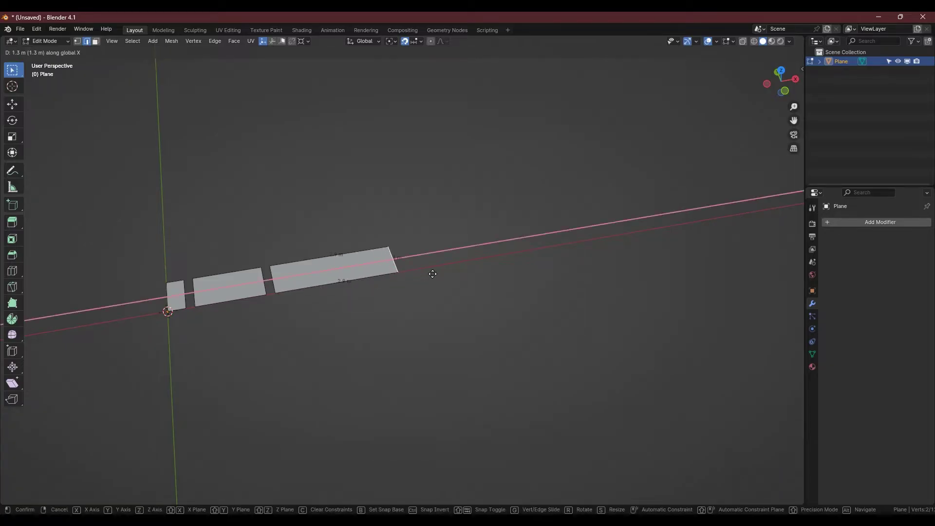
pyautogui.click(528, 253)
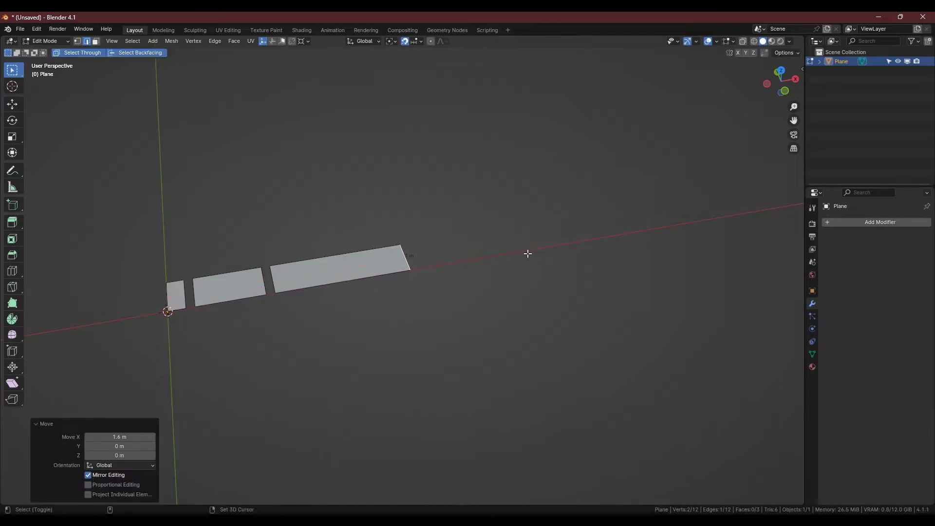
# - Duplicate the second face and place the copy 5.2 m along the X axis, beyond the longest face
pyautogui.moveTo(457, 274); pyautogui.dragTo(266, 226, button='middle')
pyautogui.moveTo(361, 214); pyautogui.dragTo(260, 212, button='middle')
pyautogui.press('3')
pyautogui.click(221, 222)
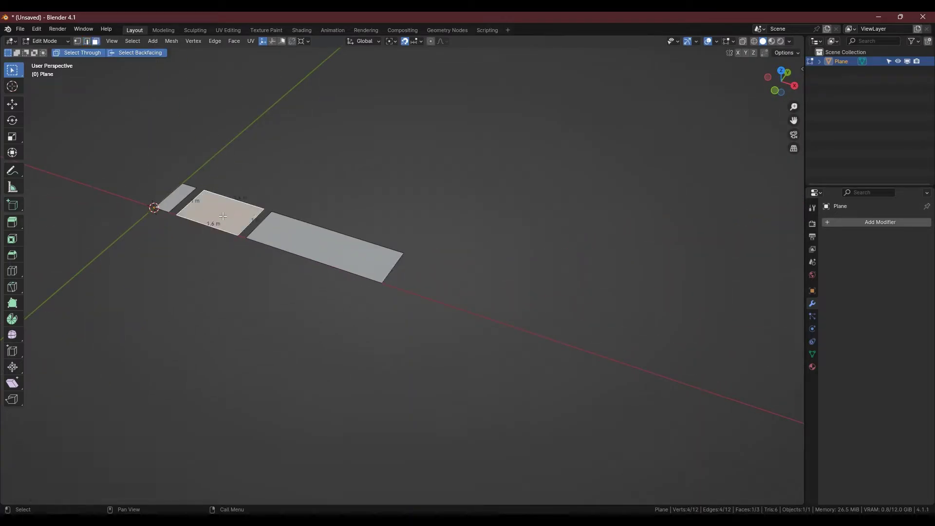
pyautogui.hotkey('shift', 'd')
pyautogui.press('x')
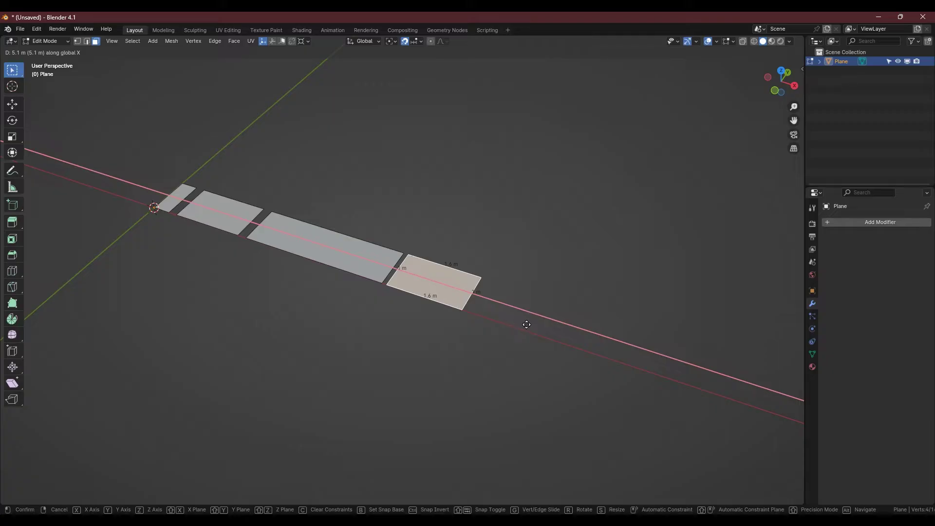
pyautogui.click(547, 325)
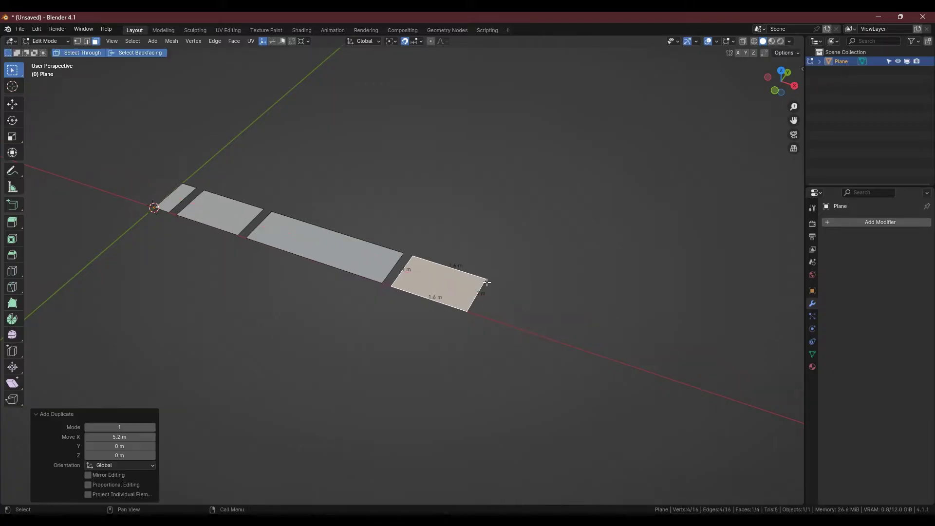
# - Widen the fourth face by moving its outer long-side edge 0.6 m along the Y axis
pyautogui.click(464, 268)
pyautogui.moveTo(464, 268); pyautogui.dragTo(410, 272, button='middle')
pyautogui.click(432, 257)
pyautogui.press('2')
pyautogui.click(410, 272)
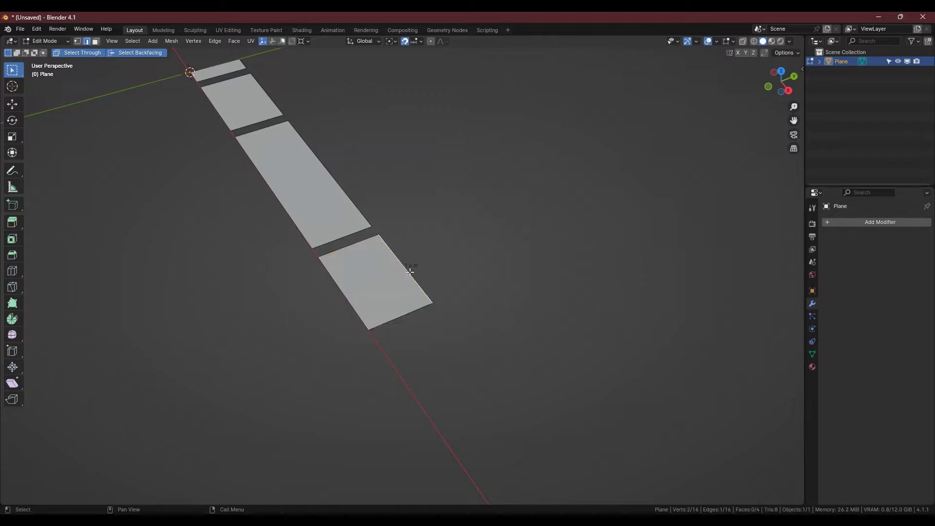
pyautogui.press('g')
pyautogui.press('y')
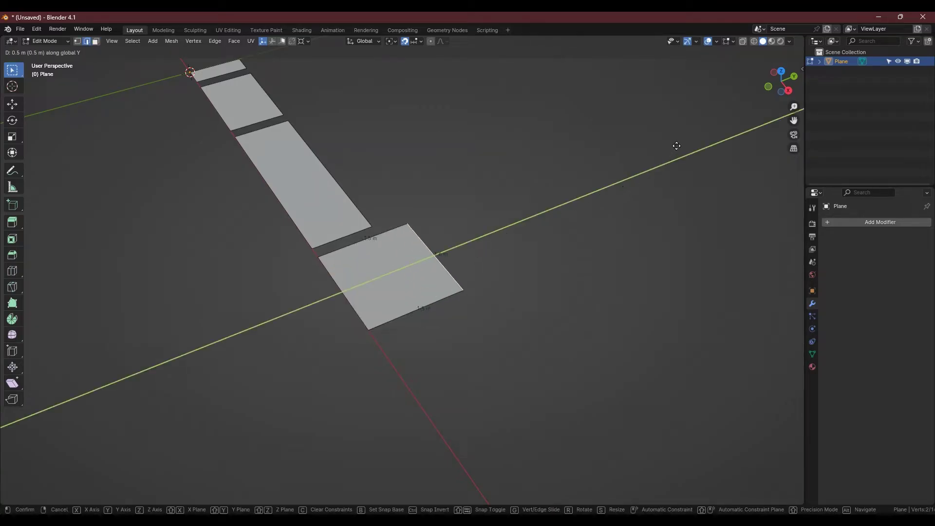
pyautogui.click(727, 92)
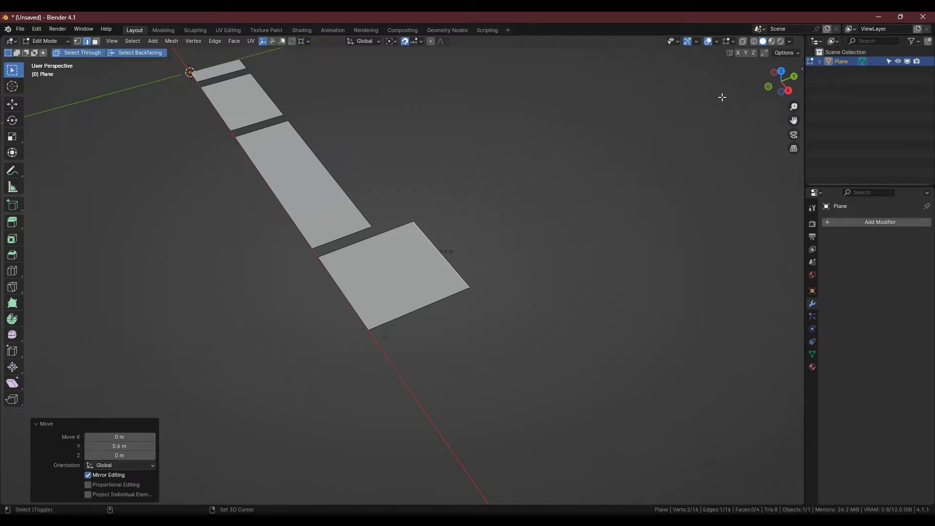
# - Duplicate the first face and place the copy 7 m along X and 1.5 m along Y, at the fourth face's outer corner
pyautogui.scroll(-2, 459, 212)
pyautogui.keyDown('shift'); pyautogui.moveTo(459, 211); pyautogui.dragTo(358, 263, button='middle'); pyautogui.keyUp('shift')
pyautogui.scroll(1, 316, 250)
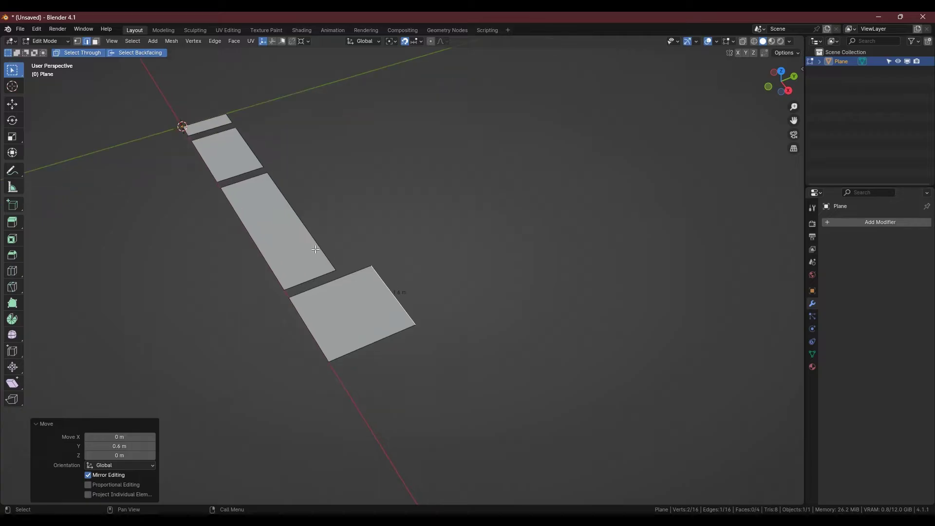
pyautogui.press('3')
pyautogui.click(210, 124)
pyautogui.hotkey('shift', 'd')
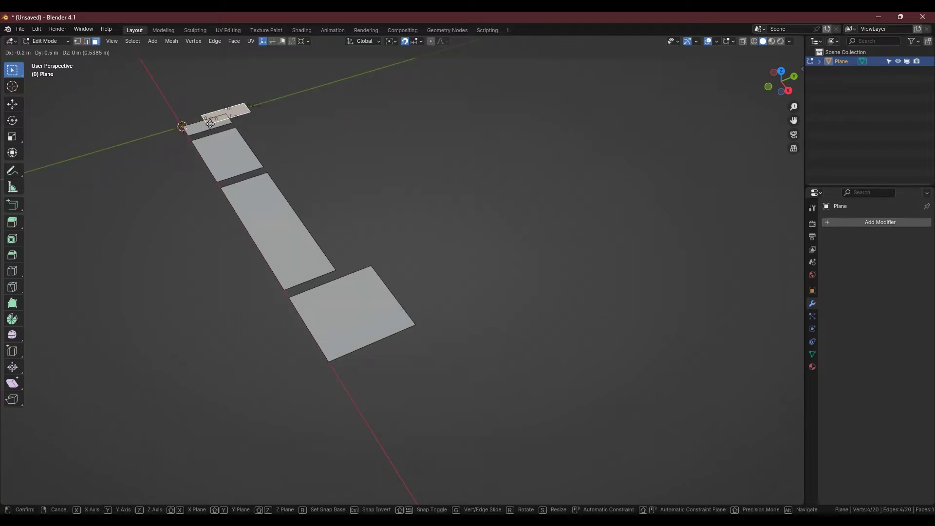
pyautogui.hotkey('shift', 'z')
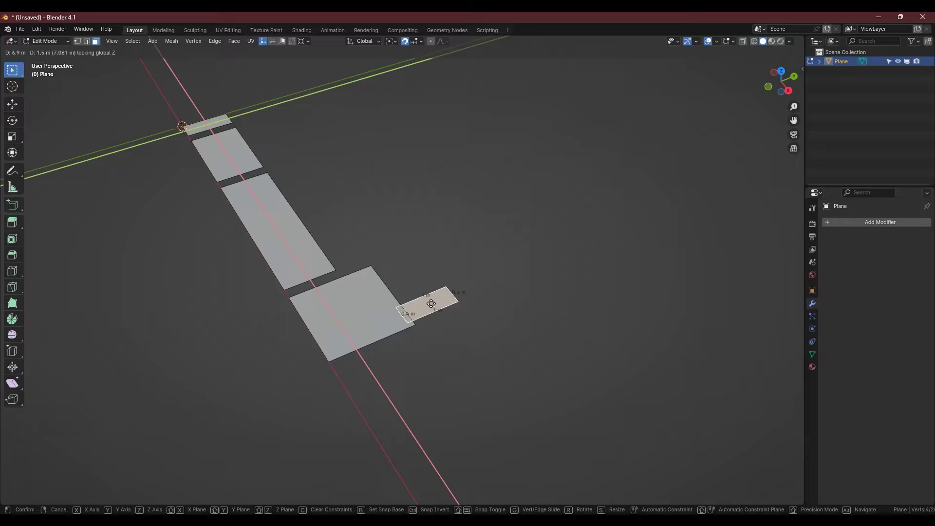
pyautogui.click(441, 316)
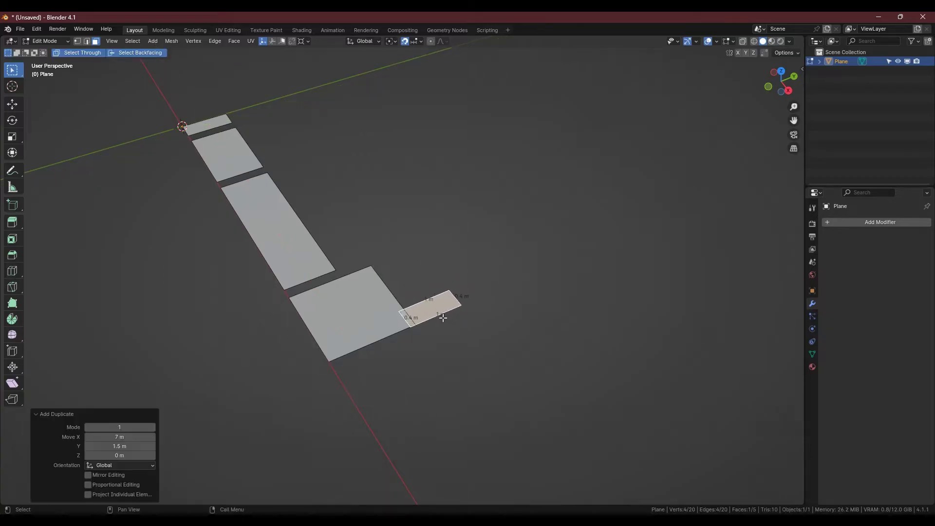
# - Move the duplicated small face 0.3 m along the Y axis, away from the fourth face
pyautogui.press('g')
pyautogui.press('x')
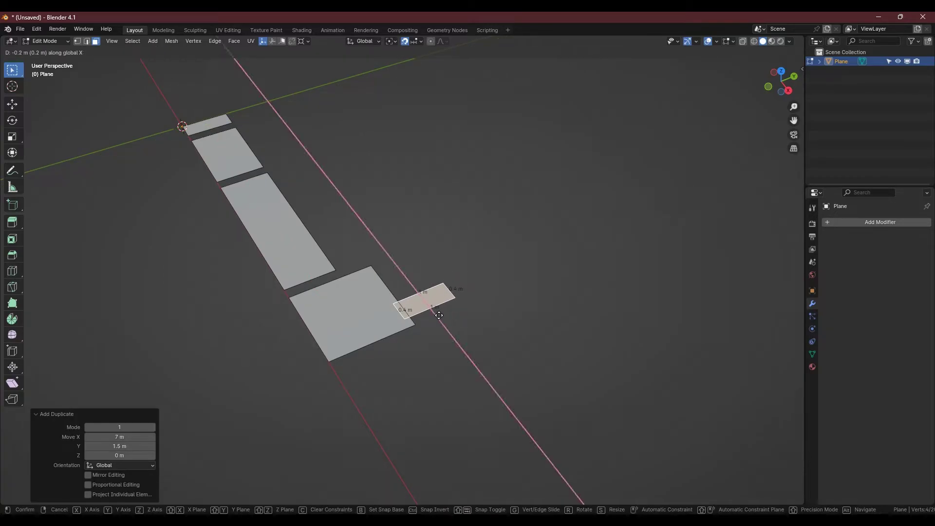
pyautogui.press('y')
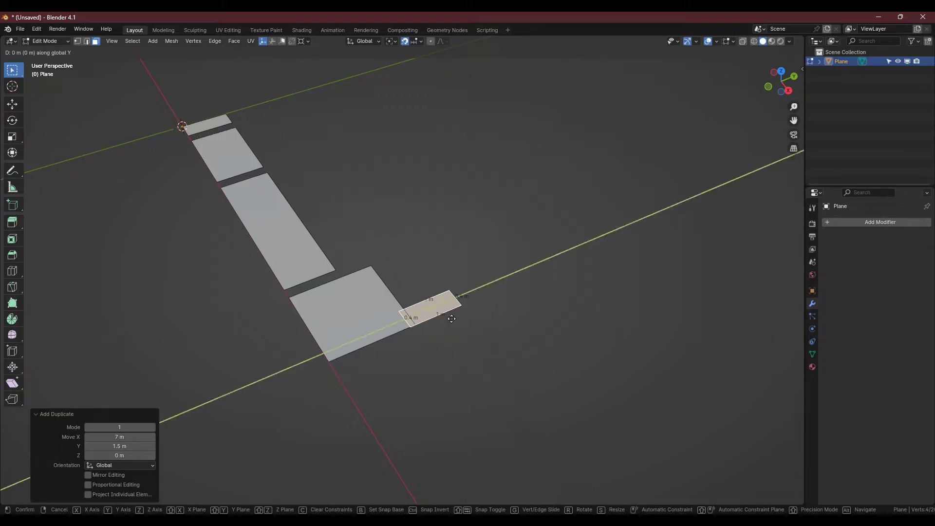
pyautogui.click(547, 287)
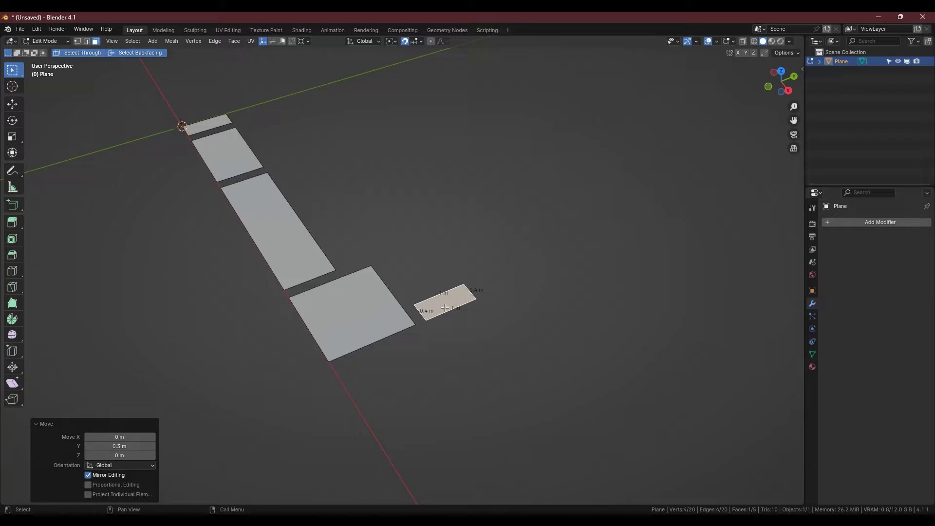
# - Shorten the small face by moving its outer end edge -0.2 m along the Y axis
pyautogui.keyDown('shift'); pyautogui.moveTo(444, 307); pyautogui.dragTo(379, 272, button='middle'); pyautogui.keyUp('shift')
pyautogui.scroll(2, 378, 272)
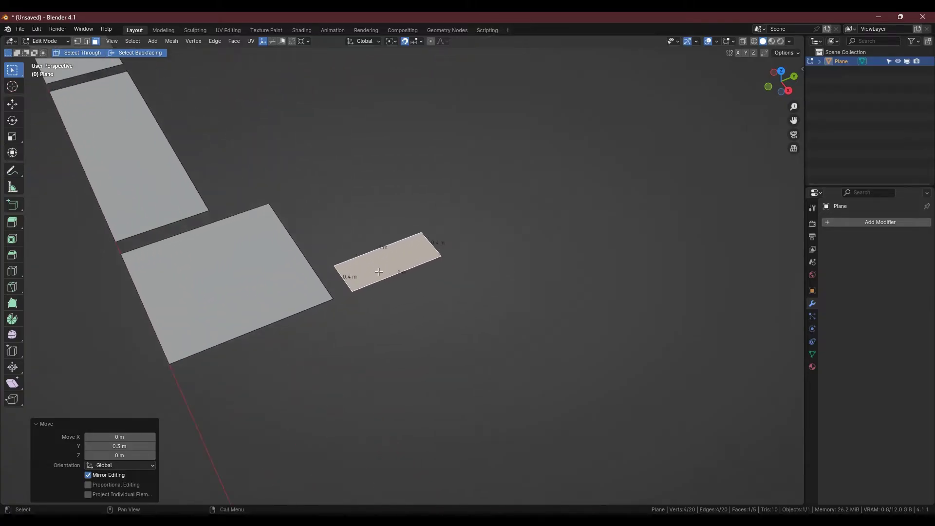
pyautogui.click(434, 242)
pyautogui.press('2')
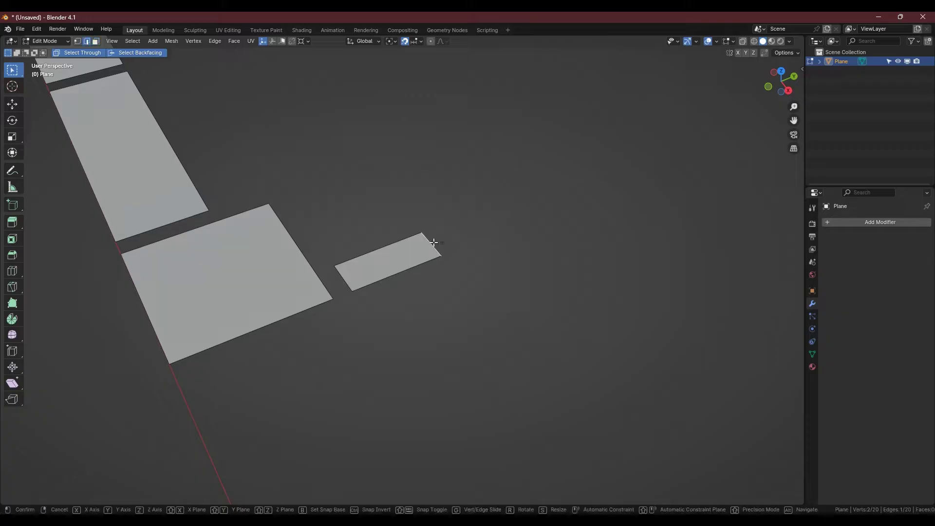
pyautogui.press('g')
pyautogui.press('y')
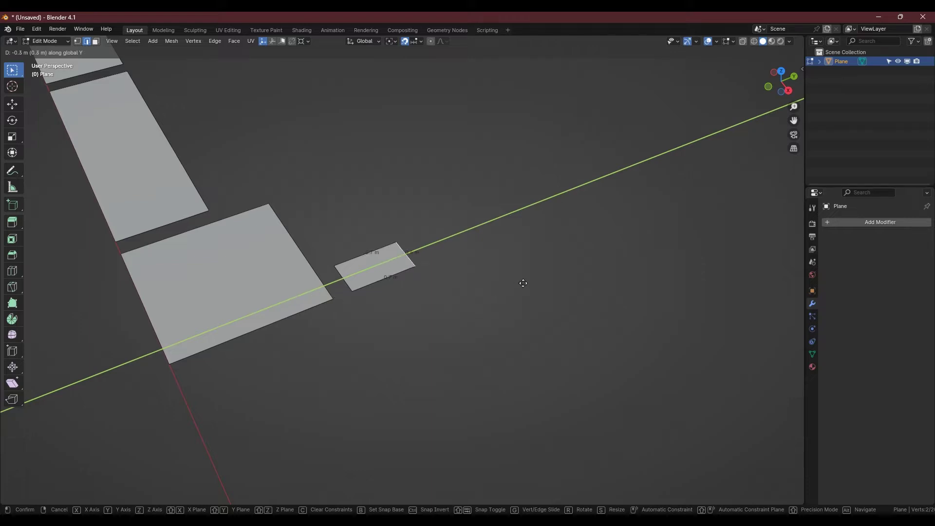
pyautogui.click(570, 274)
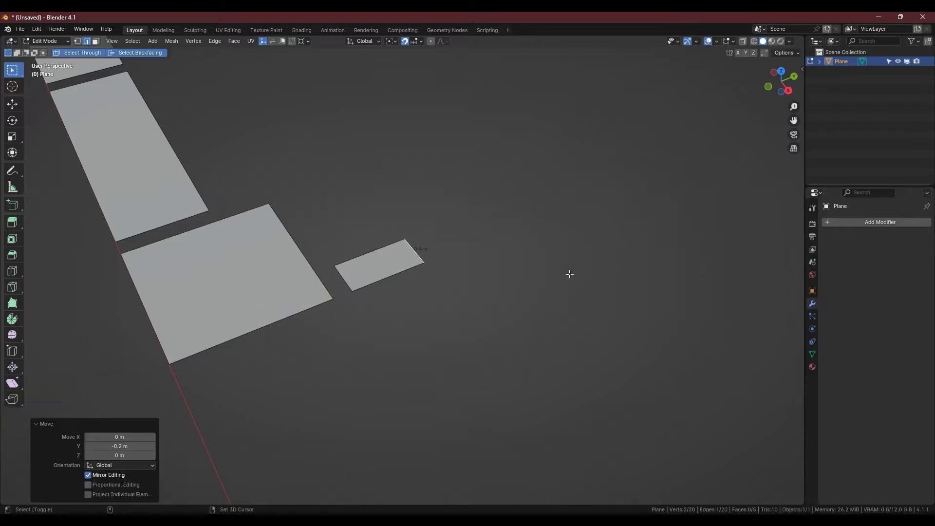
# - Loop-cut the small face across its middle and extrude the outer half's edge 0.4 m along the X axis
pyautogui.hotkey('ctrl', 'r')
pyautogui.click(387, 275)
pyautogui.rightClick(387, 275)
pyautogui.click(405, 272)
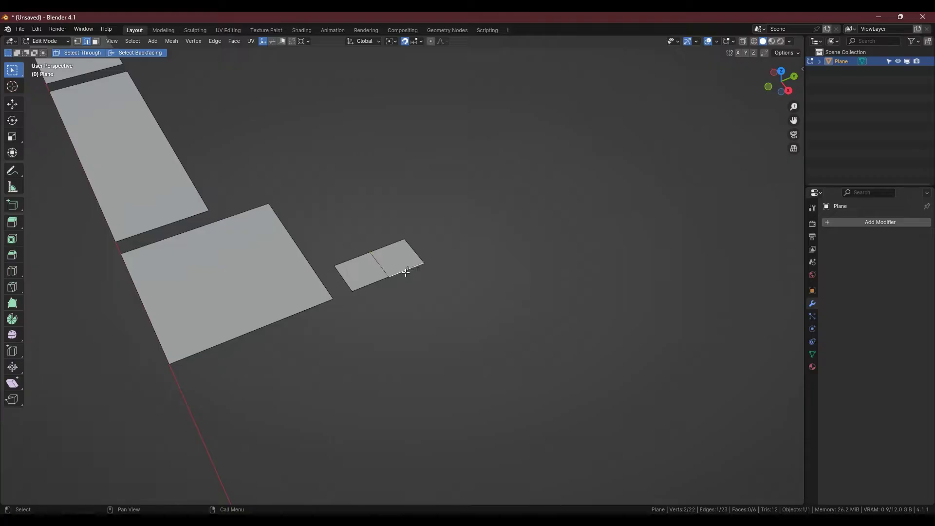
pyautogui.press('e')
pyautogui.press('x')
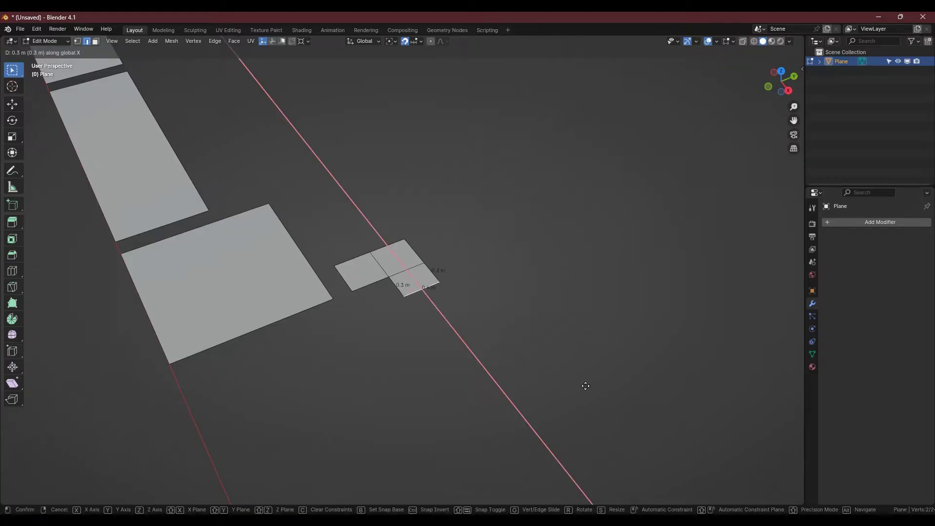
pyautogui.click(614, 423)
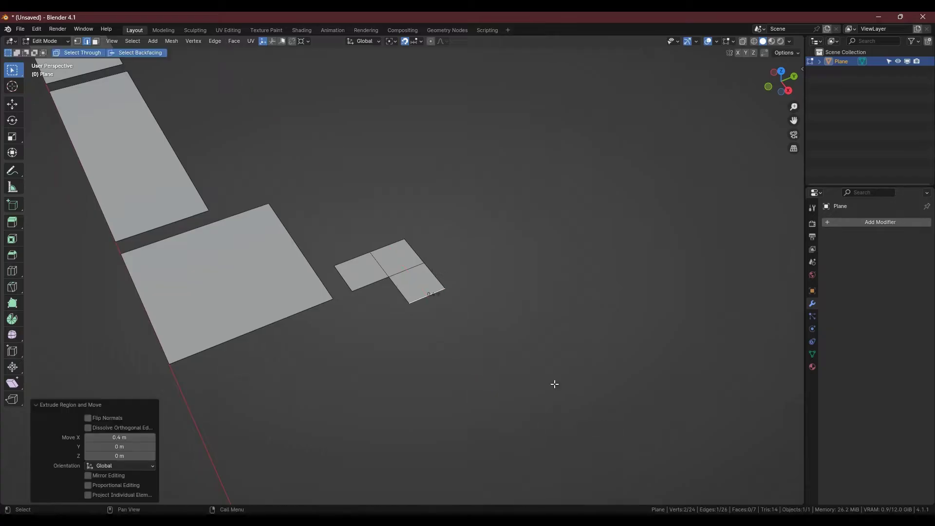
# - Duplicate in place the four faces' X-axis edges, the fourth face's far edge and the L-shape's inner edges, and delete all other geometry
pyautogui.scroll(-3, 389, 305)
pyautogui.keyDown('shift'); pyautogui.moveTo(169, 214); pyautogui.dragTo(350, 327, button='middle'); pyautogui.keyUp('shift')
pyautogui.press('Tab')
pyautogui.press('Tab')
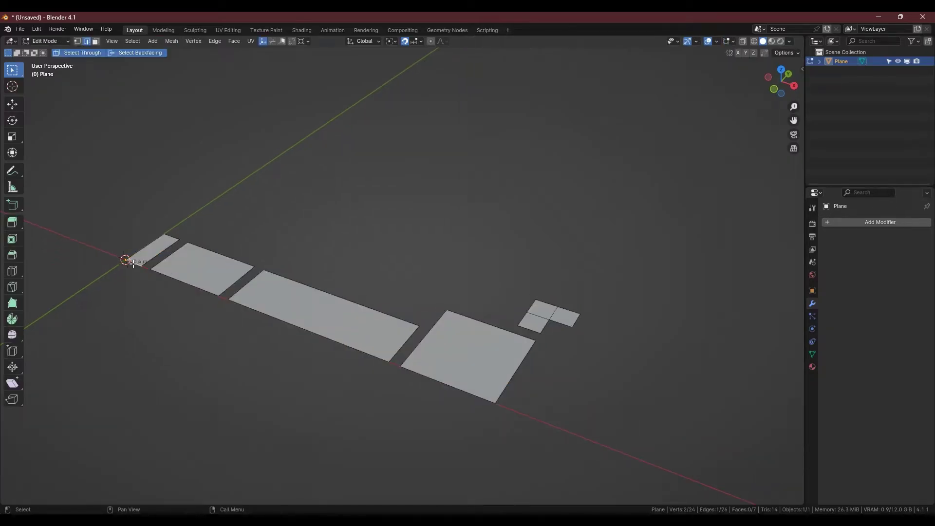
pyautogui.keyDown('shift'); pyautogui.click(174, 281); pyautogui.keyUp('shift')
pyautogui.keyDown('shift'); pyautogui.click(285, 323); pyautogui.keyUp('shift')
pyautogui.keyDown('shift'); pyautogui.click(451, 388); pyautogui.keyUp('shift')
pyautogui.keyDown('shift'); pyautogui.click(523, 378); pyautogui.keyUp('shift')
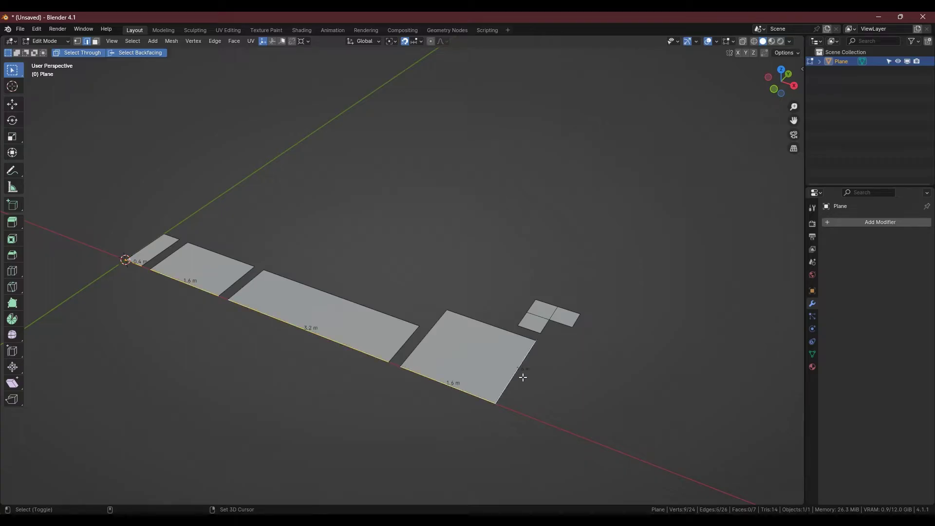
pyautogui.keyDown('shift'); pyautogui.click(545, 325); pyautogui.keyUp('shift')
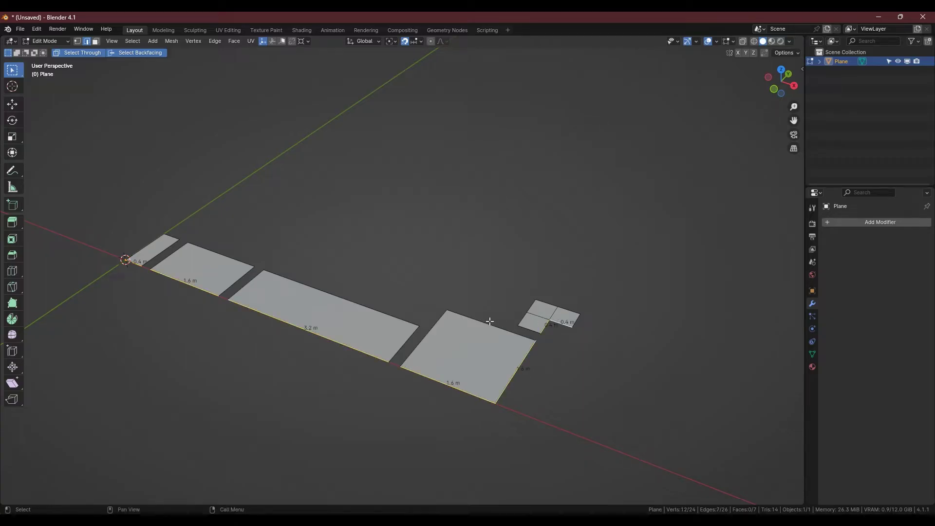
pyautogui.press('e')
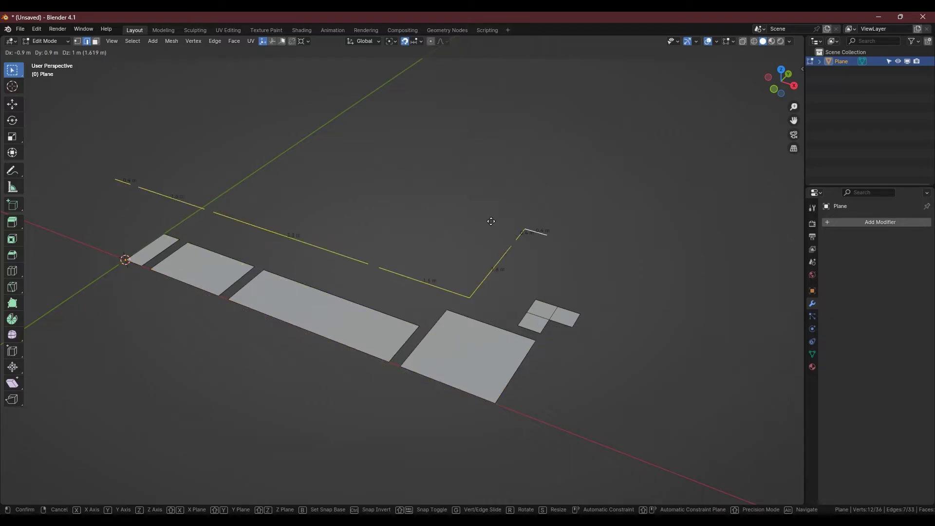
pyautogui.rightClick(491, 221)
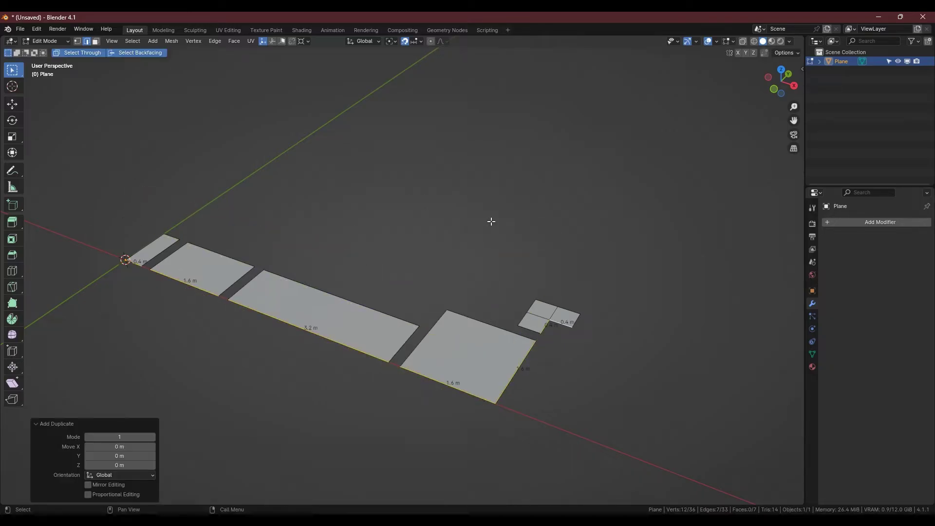
pyautogui.hotkey('ctrl', 'z')
pyautogui.hotkey('ctrl', 'z')
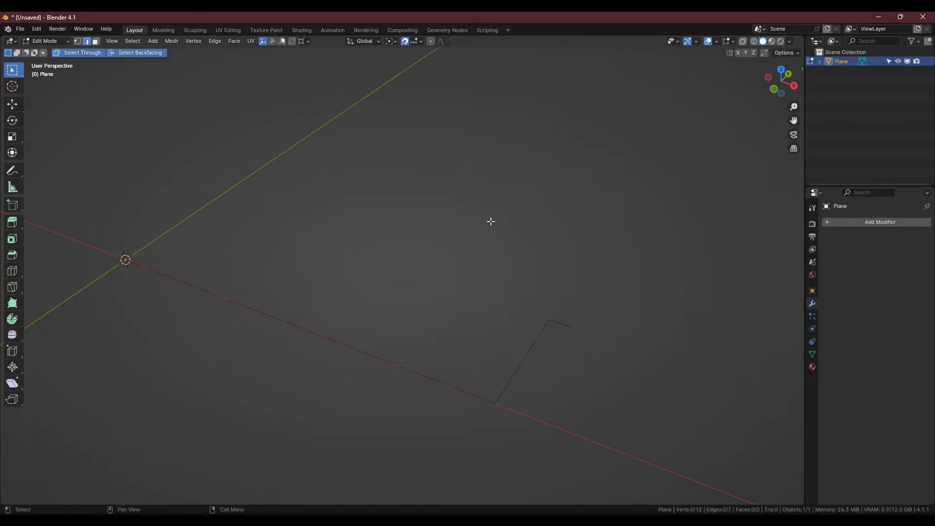
# - Convert the remaining edge outline from a mesh to a curve in Object Mode
pyautogui.press('Tab')
pyautogui.keyDown('shift'); pyautogui.moveTo(475, 357); pyautogui.dragTo(493, 310, button='middle'); pyautogui.keyUp('shift')
pyautogui.rightClick(531, 330)
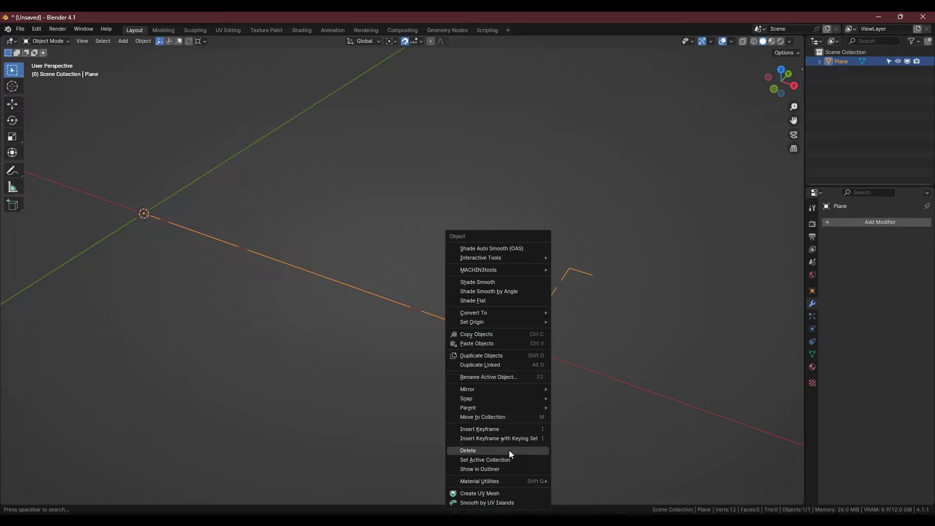
pyautogui.moveTo(503, 312)
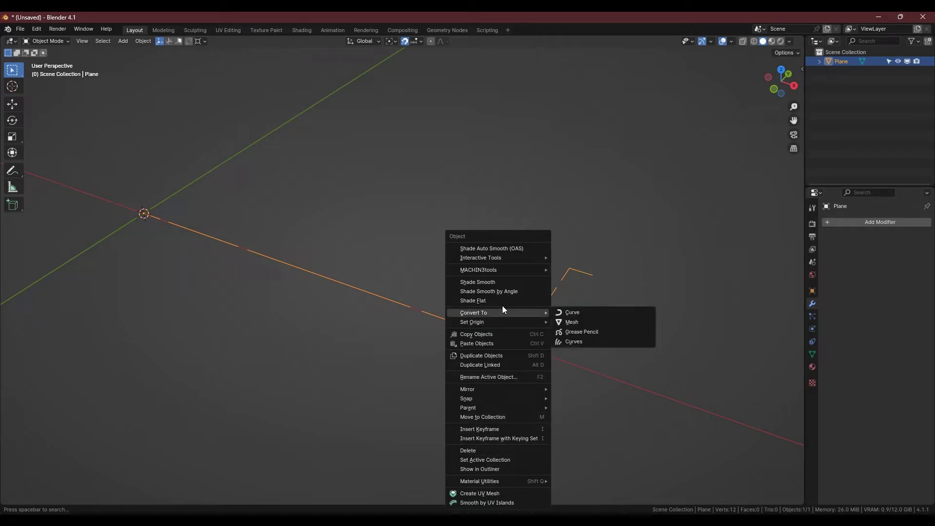
pyautogui.click(574, 313)
# - Add a 2 m cube at the origin and raise it 1 m along the Z axis
pyautogui.moveTo(574, 316); pyautogui.dragTo(403, 302, button='middle')
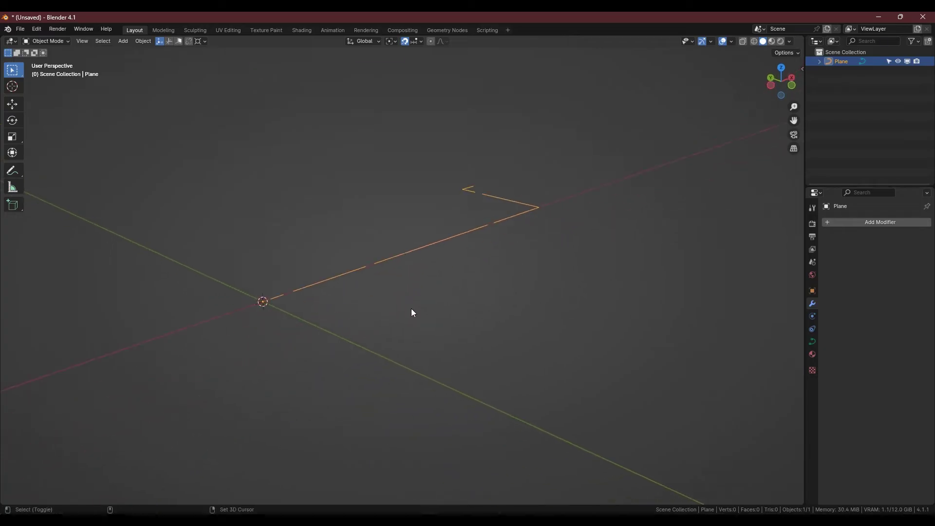
pyautogui.hotkey('shift', 'a')
pyautogui.moveTo(411, 308)
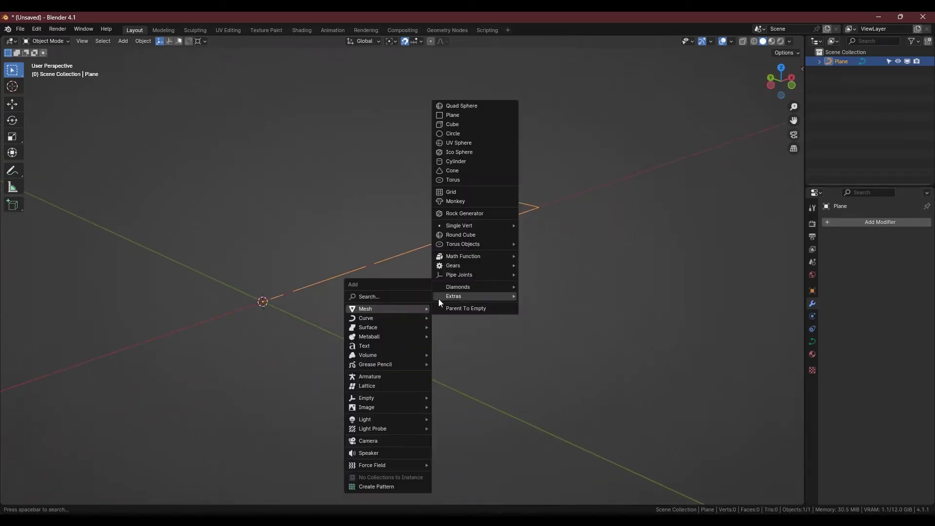
pyautogui.click(463, 124)
pyautogui.press('g')
pyautogui.press('z')
pyautogui.press('1')
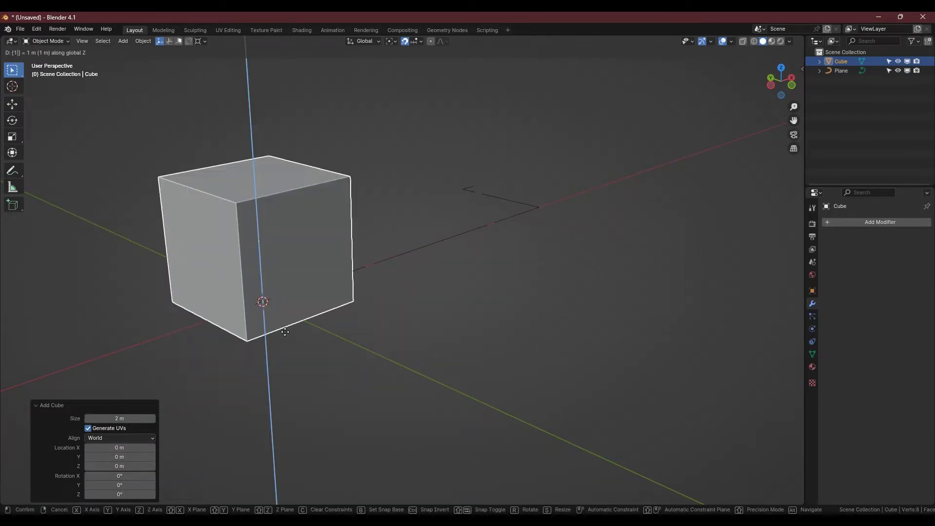
pyautogui.press('Escape')
# - Move the cube -2 m along the Y axis, clear of the curve
pyautogui.press('g')
pyautogui.press('y')
pyautogui.press('-')
pyautogui.press('2')
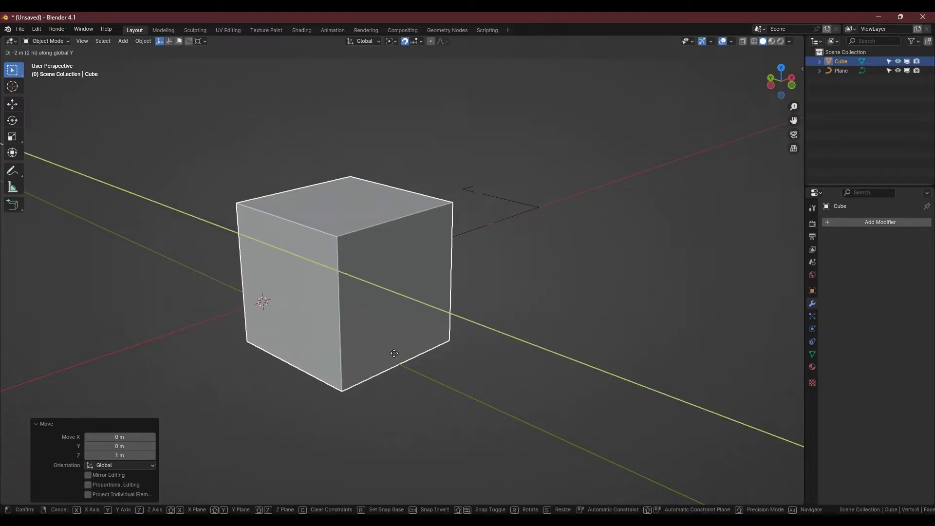
pyautogui.press('Return')
# - Add a centred vertical loop cut to the cube, dividing its X length into two 1 m halves
pyautogui.press('Tab')
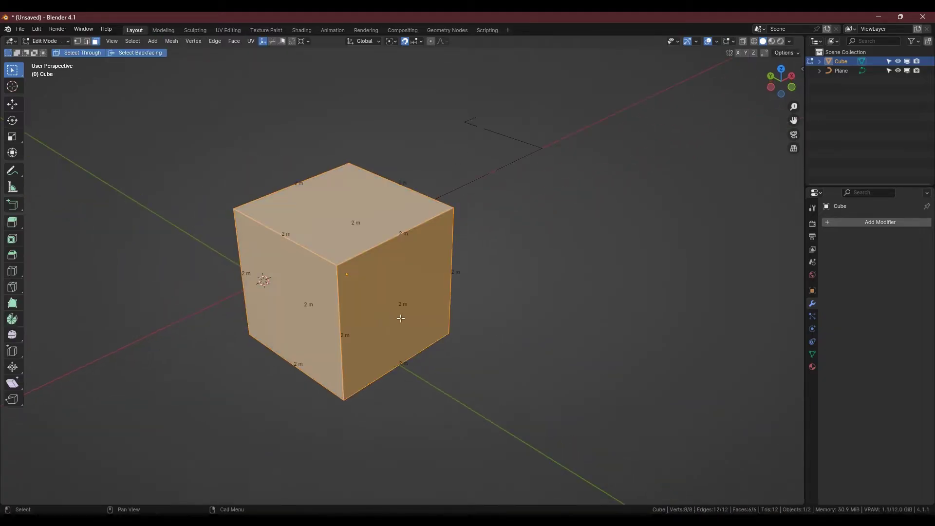
pyautogui.moveTo(380, 316); pyautogui.dragTo(397, 349, button='middle')
pyautogui.hotkey('ctrl', 'r')
pyautogui.click(406, 365)
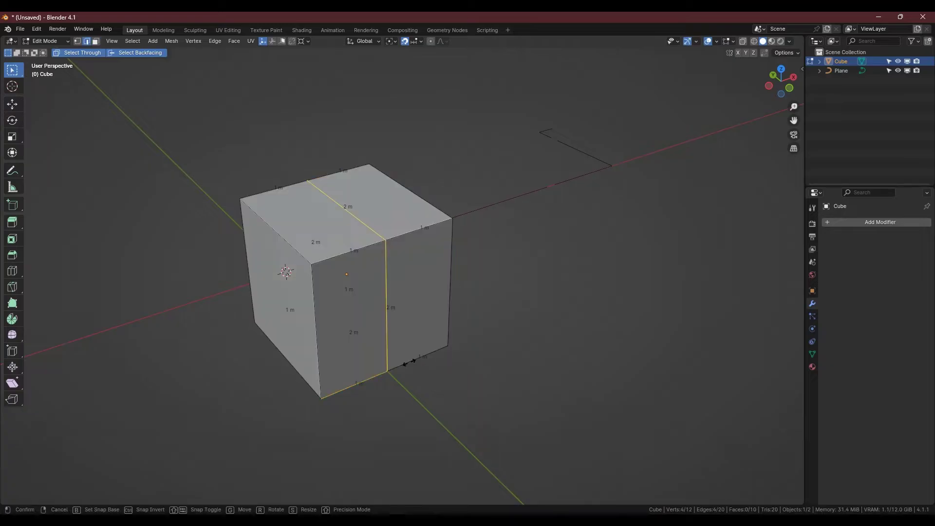
pyautogui.rightClick(409, 363)
# - Delete the four-face loop around the cube's negative-X half and the end face on that side
pyautogui.press('3')
pyautogui.keyDown('alt'); pyautogui.click(360, 382); pyautogui.keyUp('alt')
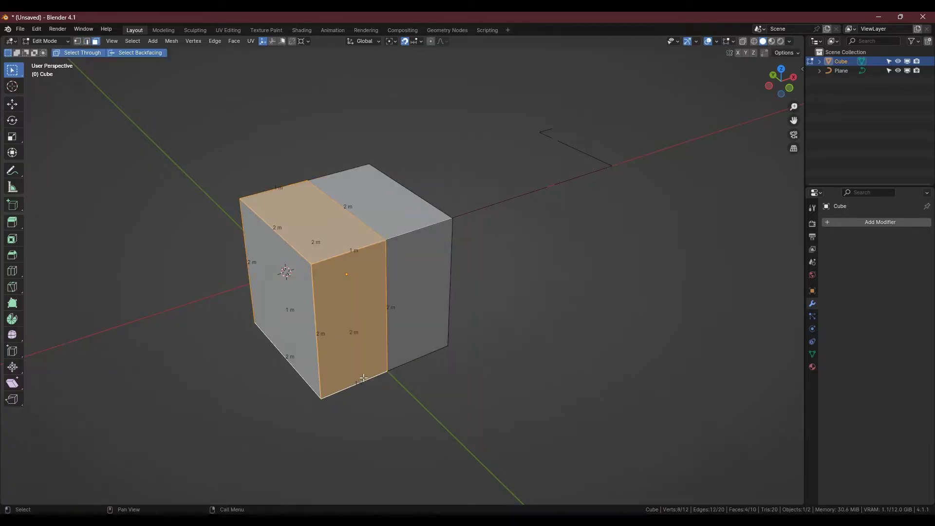
pyautogui.press('x')
pyautogui.press('f')
pyautogui.click(295, 345)
pyautogui.press('x')
pyautogui.press('f')
# - Move the half cube's negative-Y face along the Y axis until the block is 0.4 m thick
pyautogui.moveTo(376, 330); pyautogui.dragTo(399, 311, button='middle')
pyautogui.click(408, 301)
pyautogui.press('g')
pyautogui.press('y')
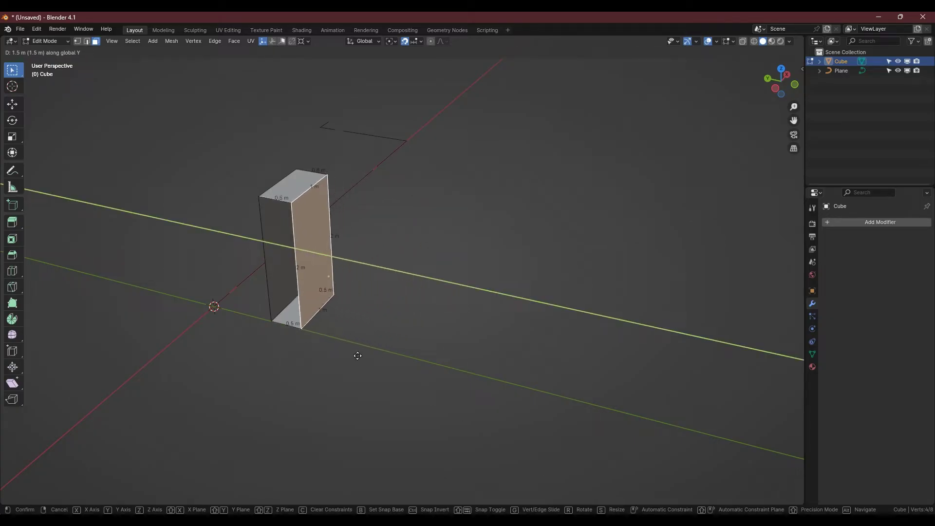
pyautogui.click(315, 335)
# - Raise the block's top face along the Z axis until the block is 3 m tall
pyautogui.click(288, 189)
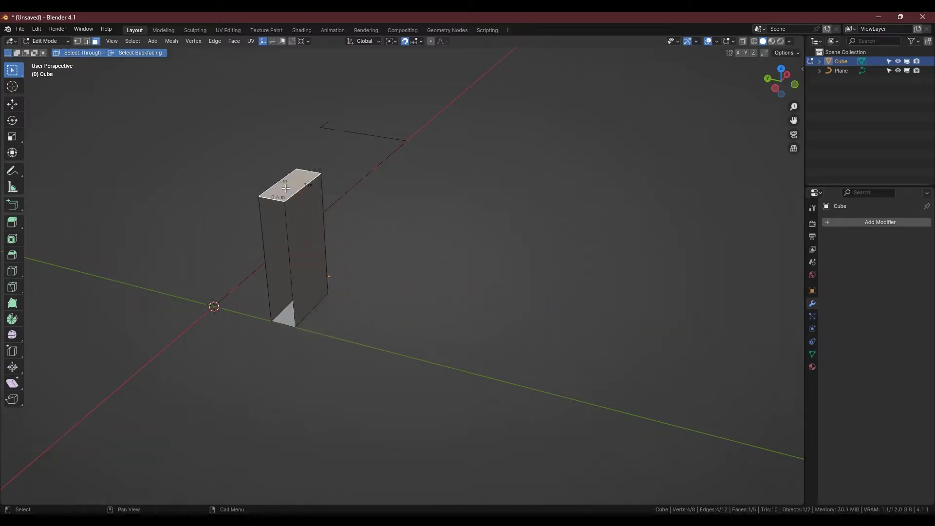
pyautogui.press('g')
pyautogui.press('z')
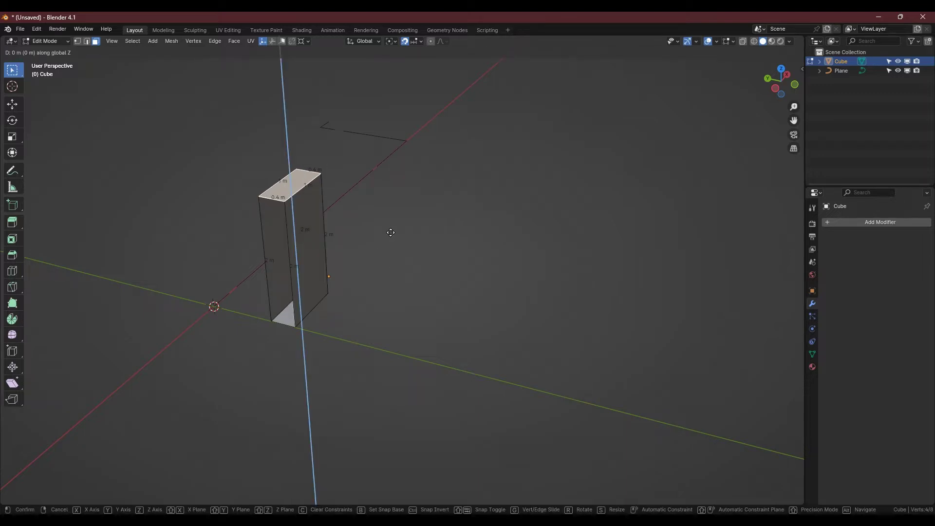
pyautogui.click(380, 180)
# - Duplicate the edge loop around the block's open end in place and delete the original block geometry
pyautogui.moveTo(335, 172); pyautogui.dragTo(315, 176, button='middle')
pyautogui.press('2')
pyautogui.doubleClick(279, 187)
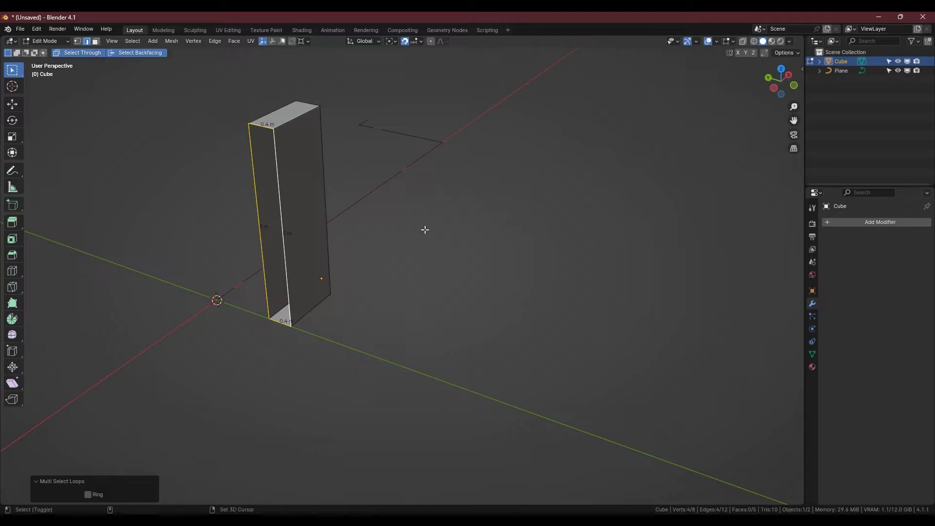
pyautogui.hotkey('shift', 'd')
pyautogui.rightClick(305, 205)
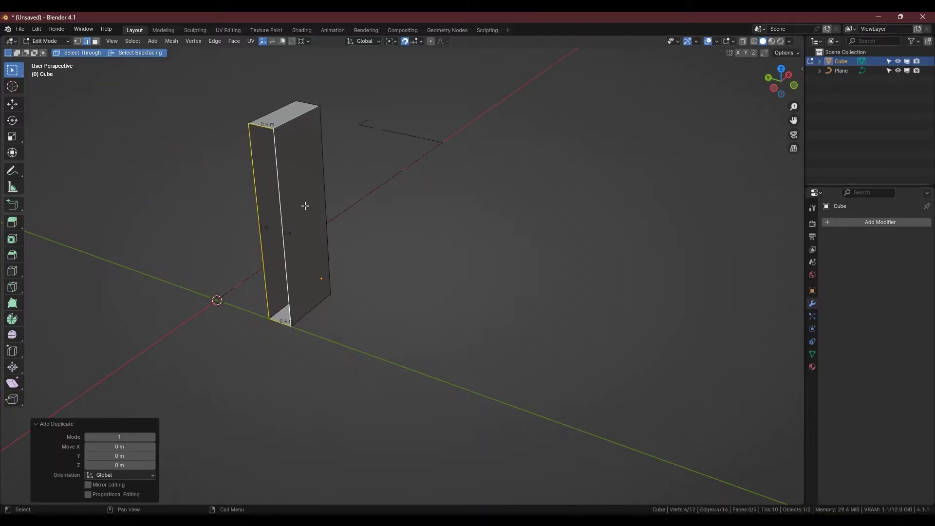
pyautogui.press('p')
pyautogui.click(305, 204)
pyautogui.press('a')
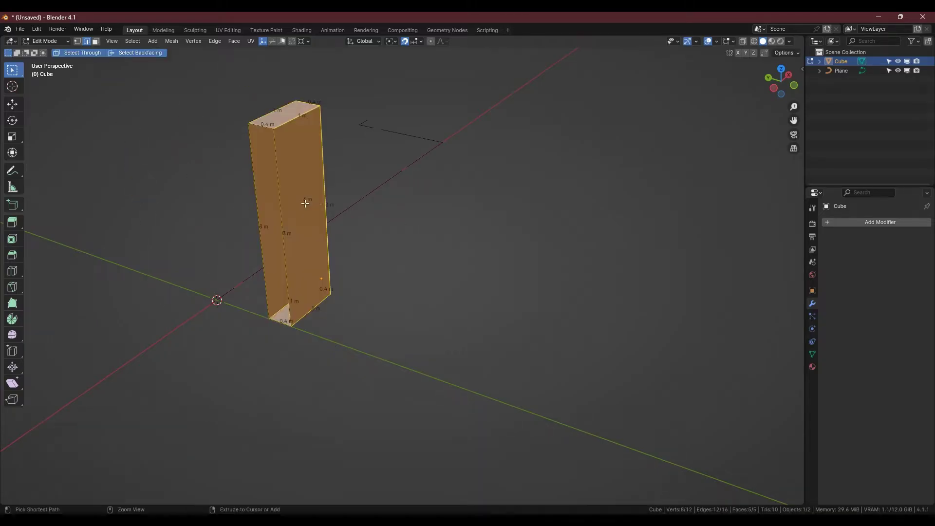
pyautogui.hotkey('ctrl', 'x')
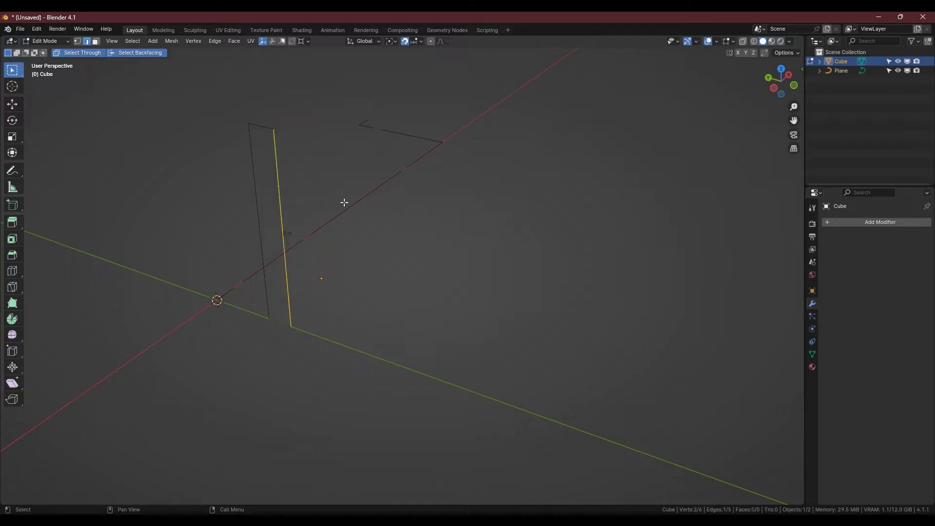
# - Merge all vertices of the remaining rectangular profile by distance, using 0.0001 m
pyautogui.press('1')
pyautogui.hotkey('alt', 'a')
pyautogui.press('a')
pyautogui.press('m')
pyautogui.click(341, 208)
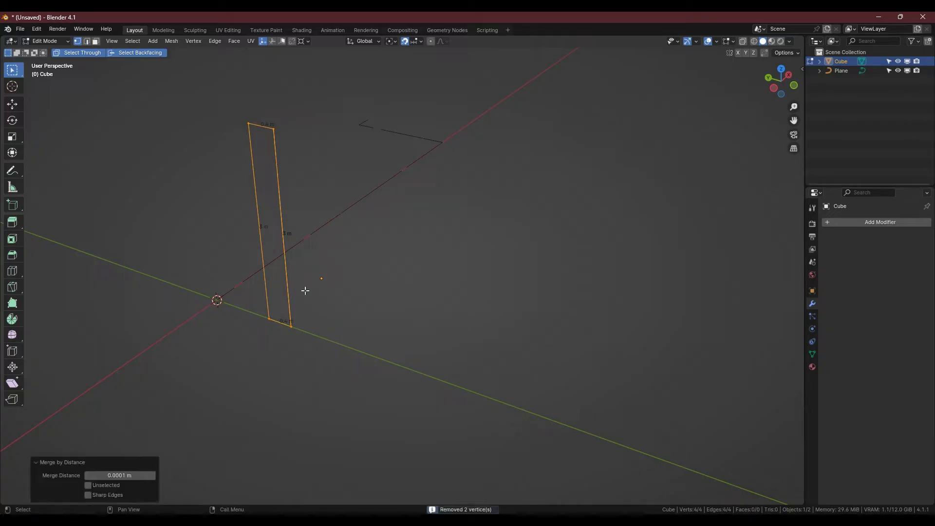
# - Set the profile's origin to its lower corner vertex on the negative-Y side
pyautogui.click(299, 325)
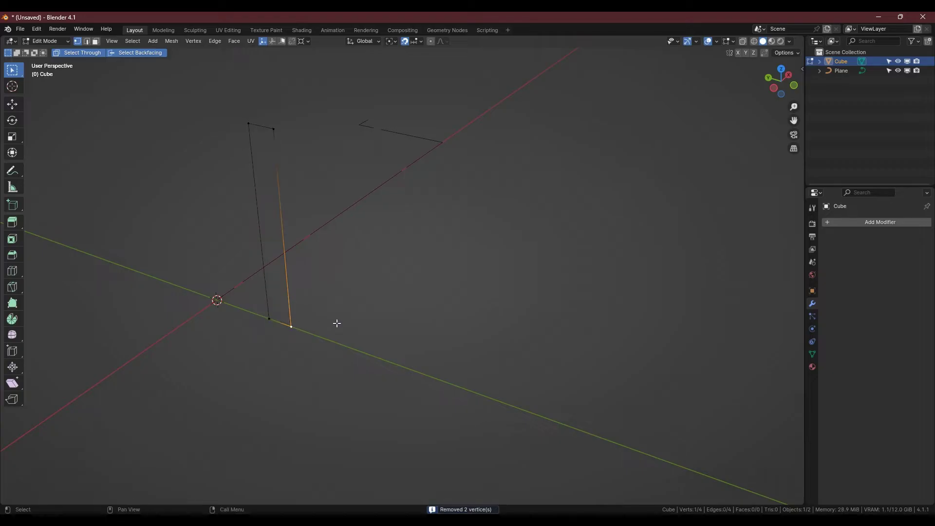
pyautogui.press('Tab')
pyautogui.keyDown('shift'); pyautogui.moveTo(329, 306); pyautogui.dragTo(372, 336, button='middle'); pyautogui.keyUp('shift')
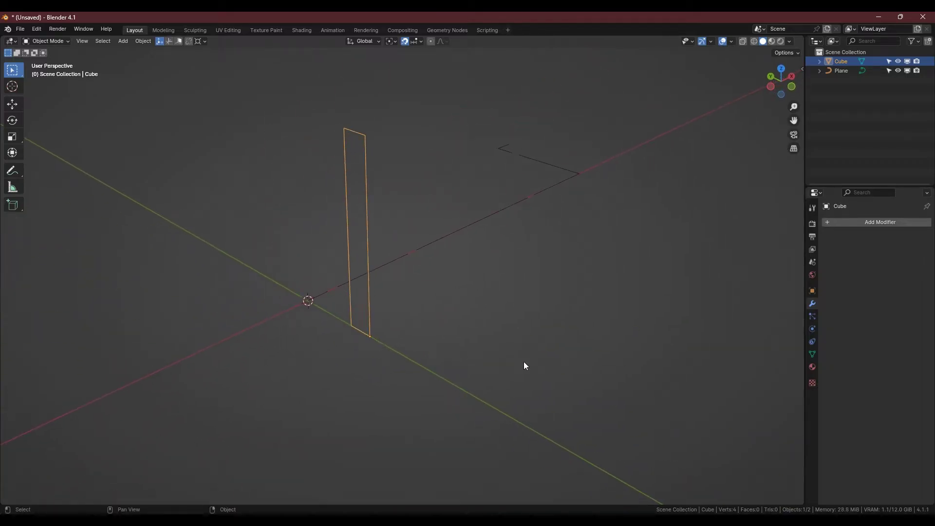
# - Convert the rectangular profile mesh to a curve
pyautogui.rightClick(361, 276)
pyautogui.moveTo(361, 277)
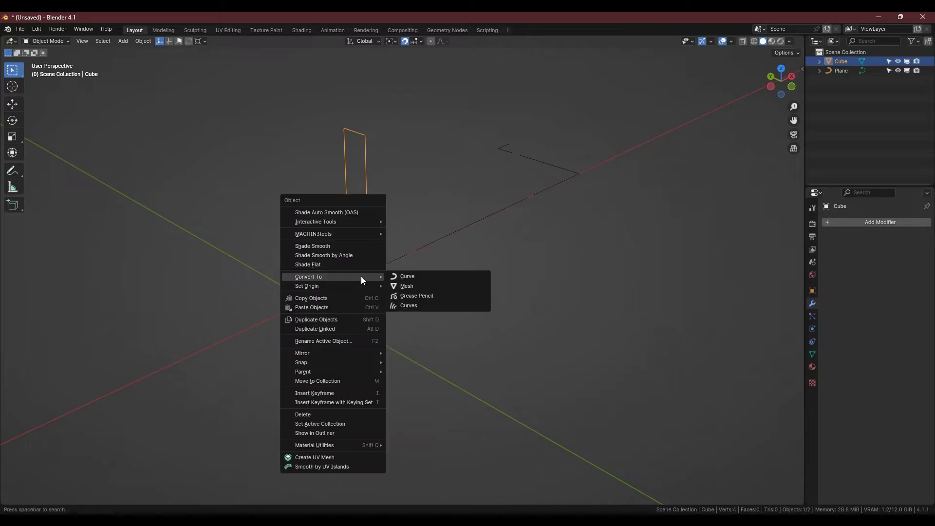
pyautogui.click(412, 276)
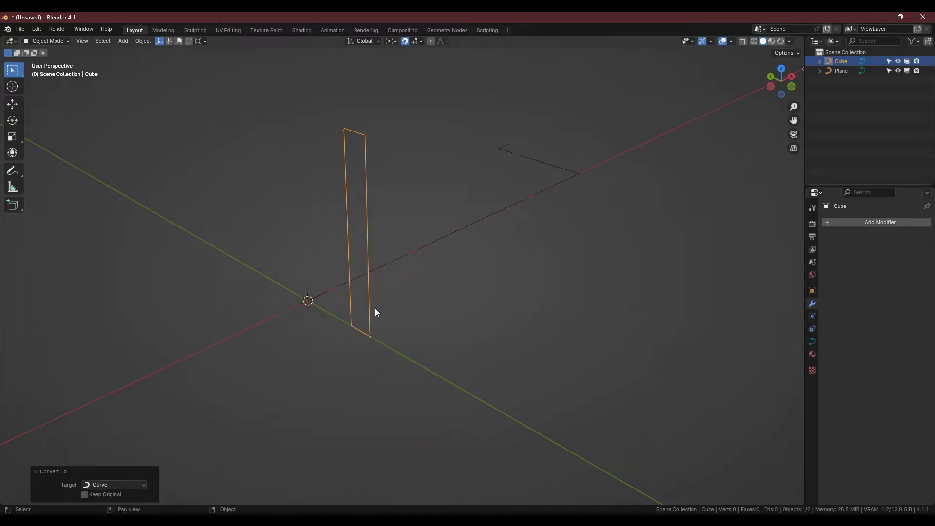
# - Set the segmented path curve's bevel mode to Object and assign the Cube profile as its bevel object
pyautogui.click(419, 251)
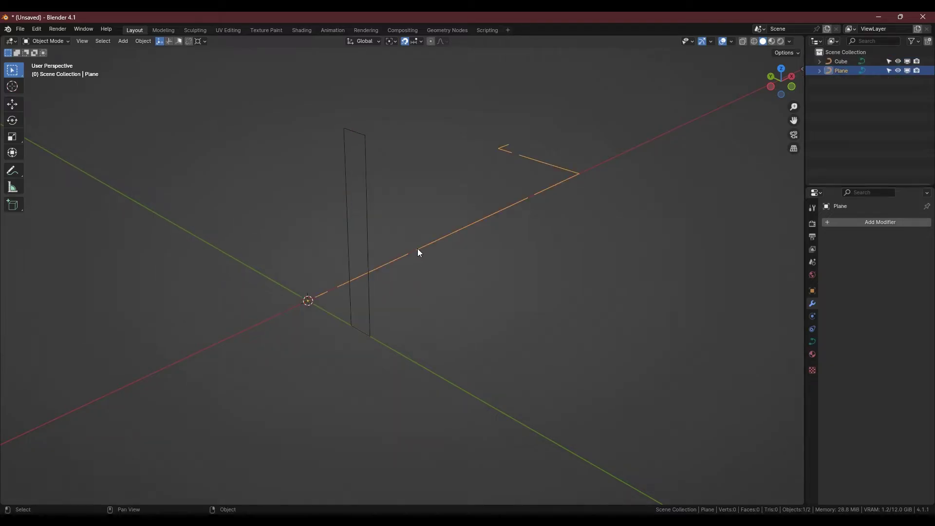
pyautogui.click(812, 342)
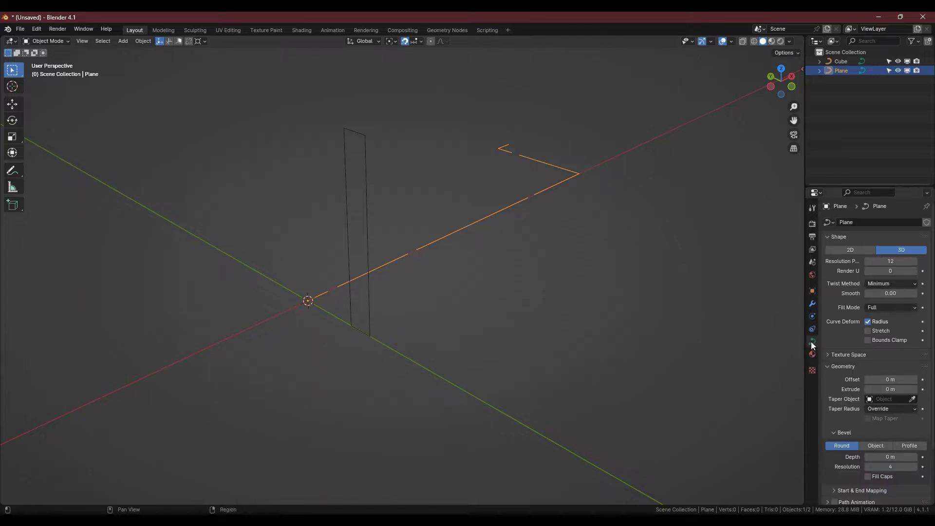
pyautogui.click(876, 445)
pyautogui.click(873, 456)
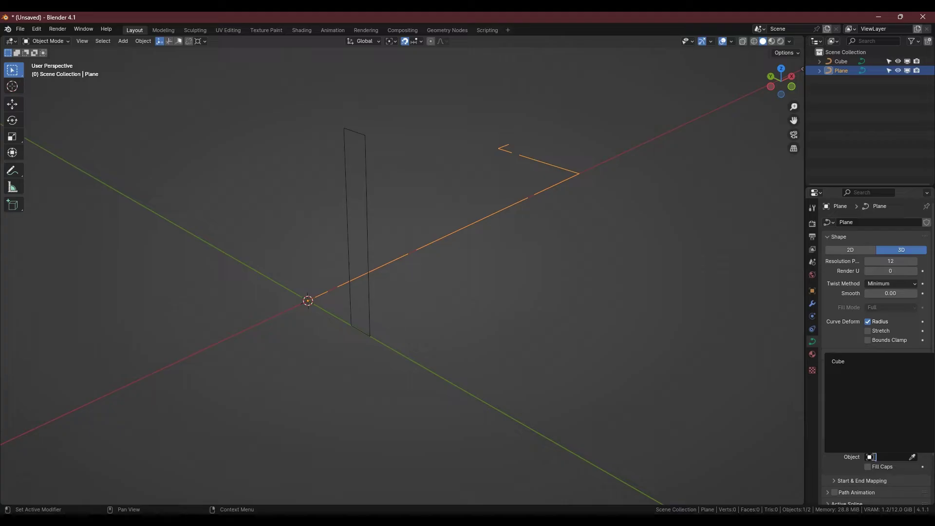
pyautogui.click(844, 363)
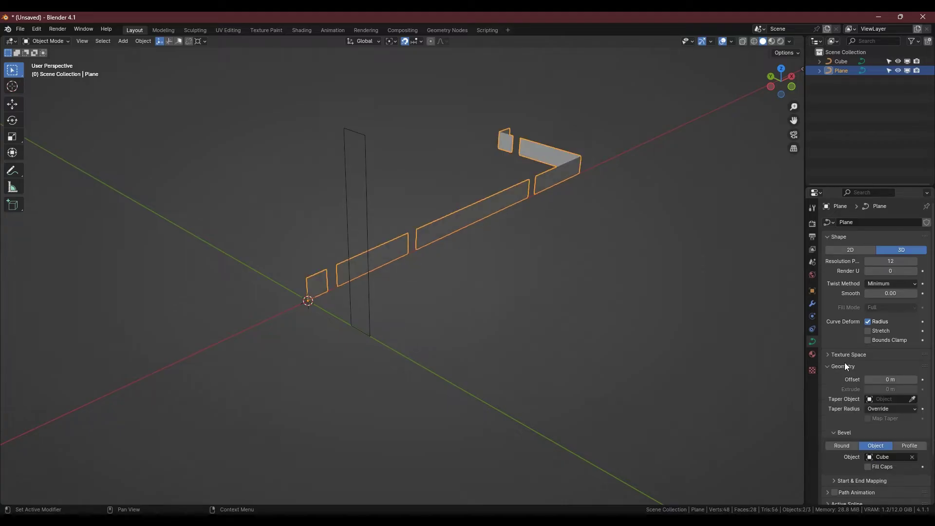
# - Limit transforms to origins only and rotate the Cube profile's origin 90° about the X axis
pyautogui.click(369, 315)
pyautogui.keyDown('shift'); pyautogui.moveTo(370, 315); pyautogui.dragTo(366, 361, button='middle'); pyautogui.keyUp('shift')
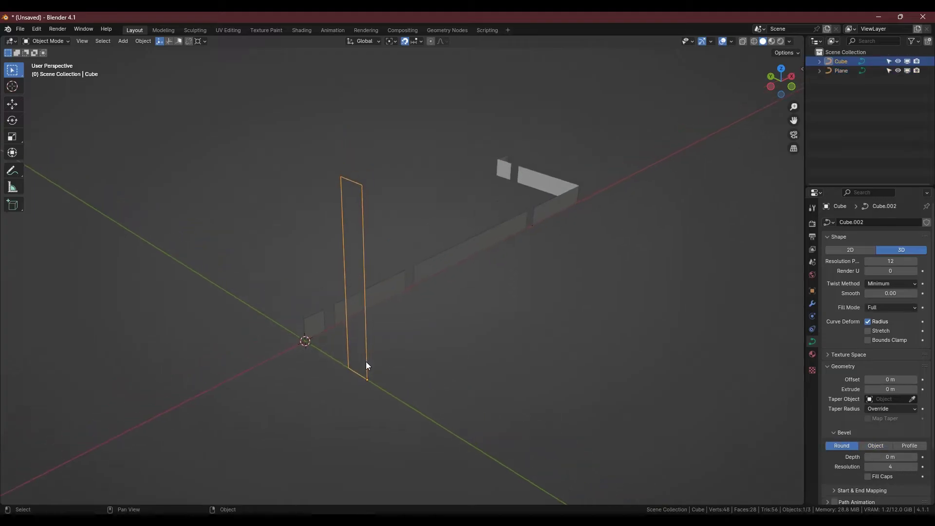
pyautogui.click(792, 53)
pyautogui.click(781, 80)
pyautogui.moveTo(438, 253); pyautogui.dragTo(422, 315, button='middle')
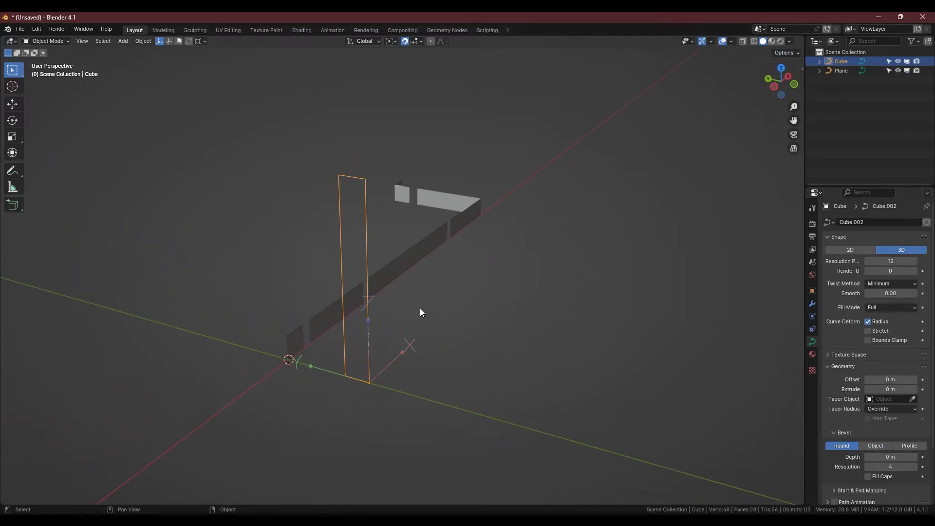
pyautogui.press('r')
pyautogui.press('x')
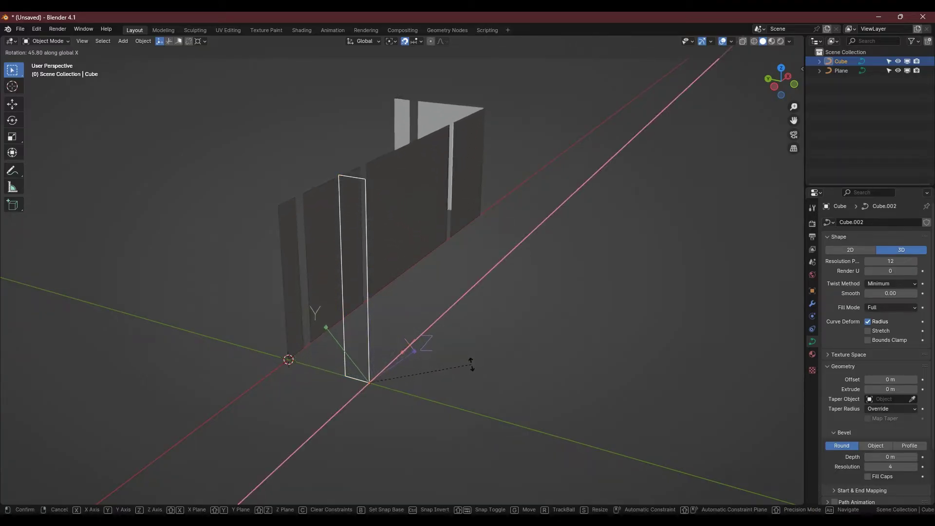
pyautogui.write('90')
pyautogui.press('Return')
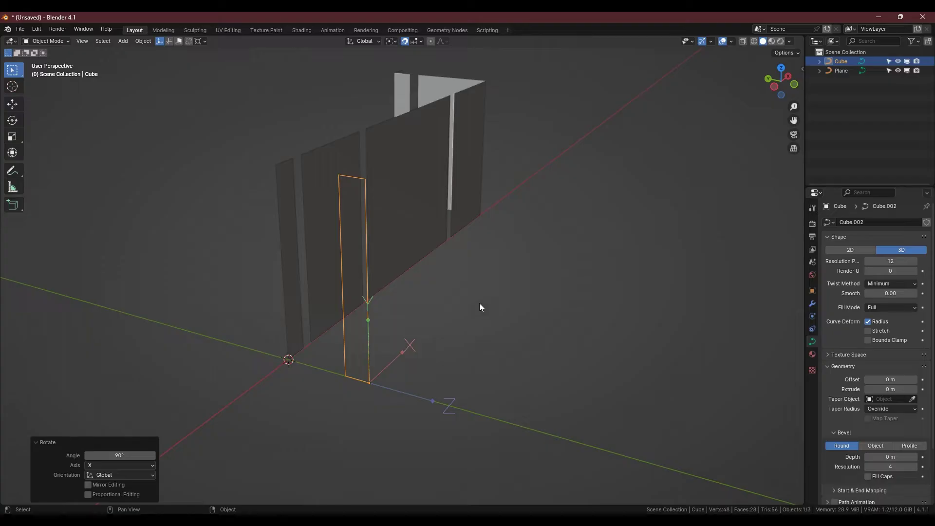
# - Rotate the profile's origin 90° about the Z axis and turn off the origins-only transform option
pyautogui.press('r')
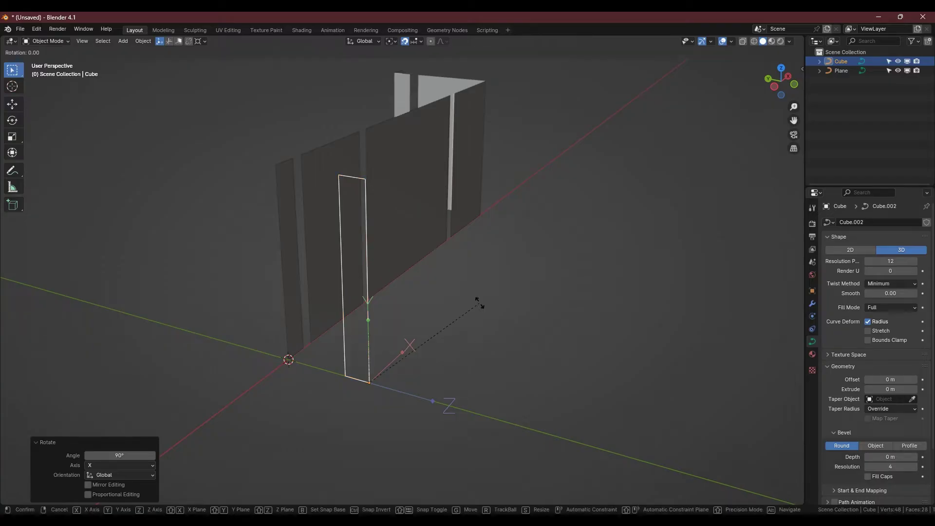
pyautogui.press('z')
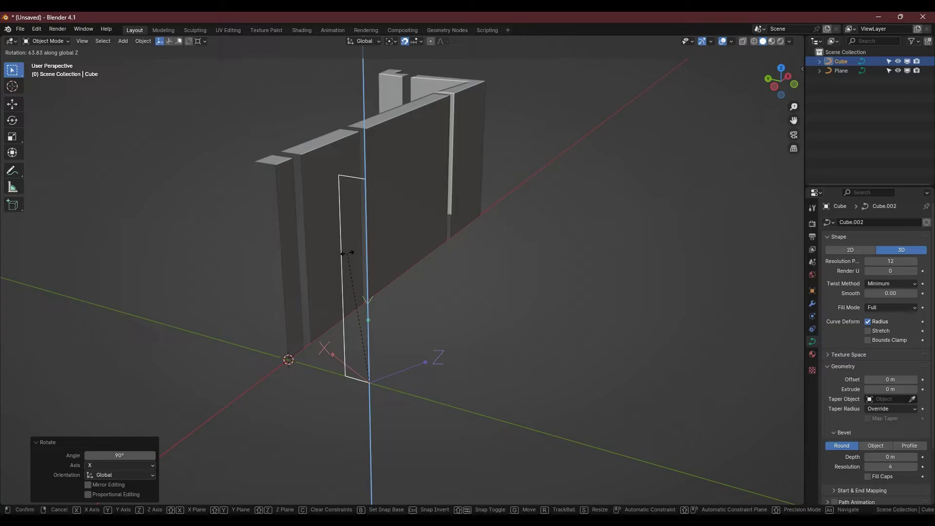
pyautogui.write('90')
pyautogui.press('Return')
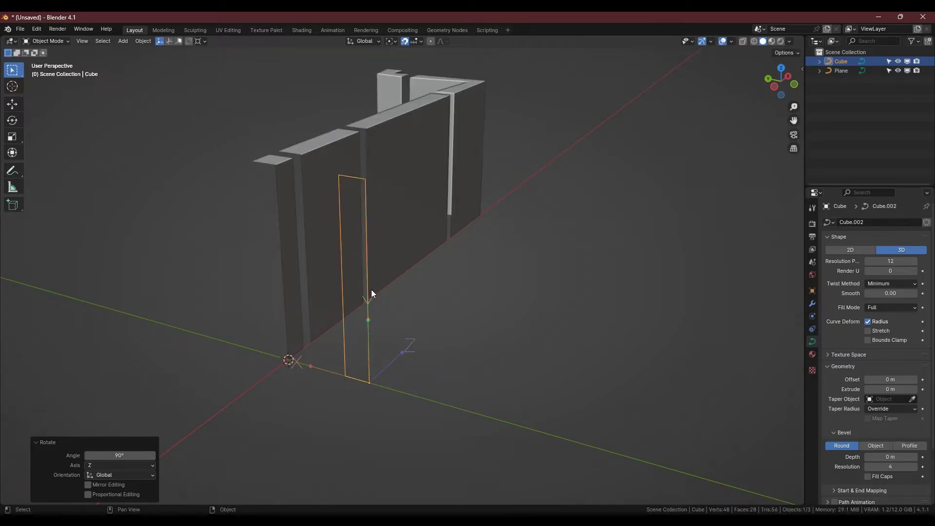
pyautogui.click(792, 53)
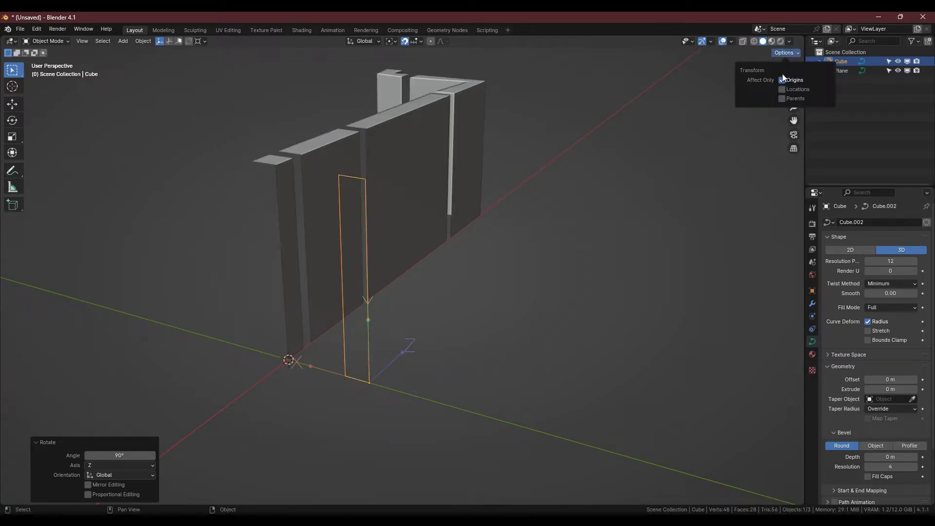
pyautogui.click(782, 80)
# - Turn off Backface Culling in the viewport shading settings
pyautogui.click(789, 42)
pyautogui.click(789, 41)
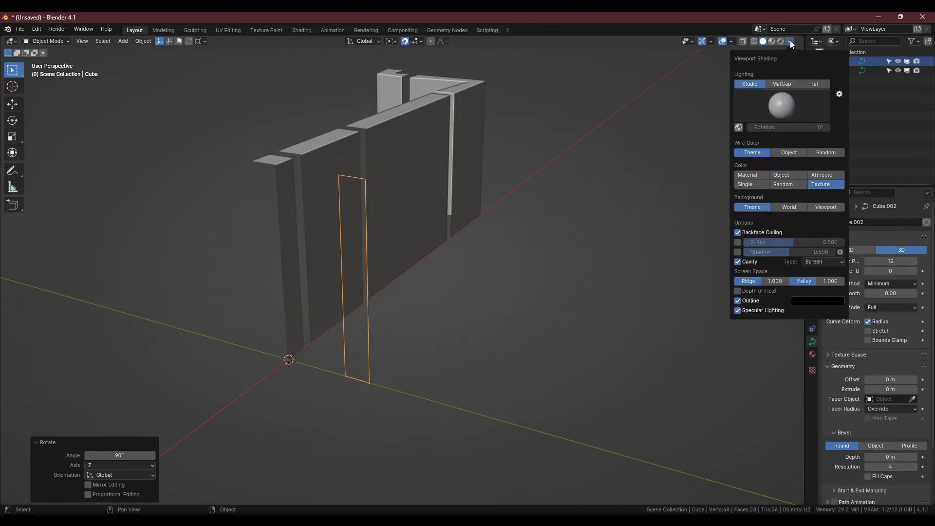
pyautogui.click(737, 232)
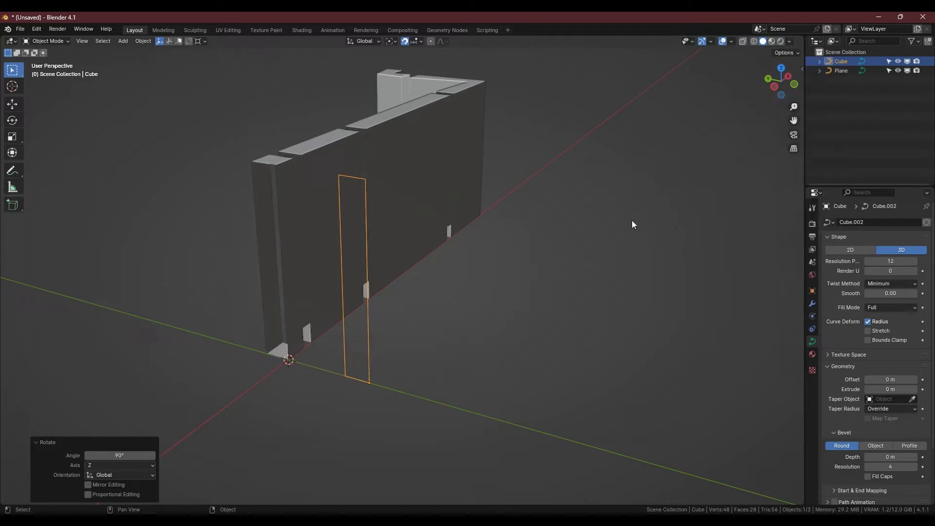
# - Enable Fill Caps on the segmented wall curve and set its shape to 2D
pyautogui.moveTo(408, 211)
pyautogui.mouseDown(button='middle')
pyautogui.moveTo(455, 209)
pyautogui.moveTo(403, 213)
pyautogui.moveTo(408, 230)
pyautogui.mouseUp(button='middle')
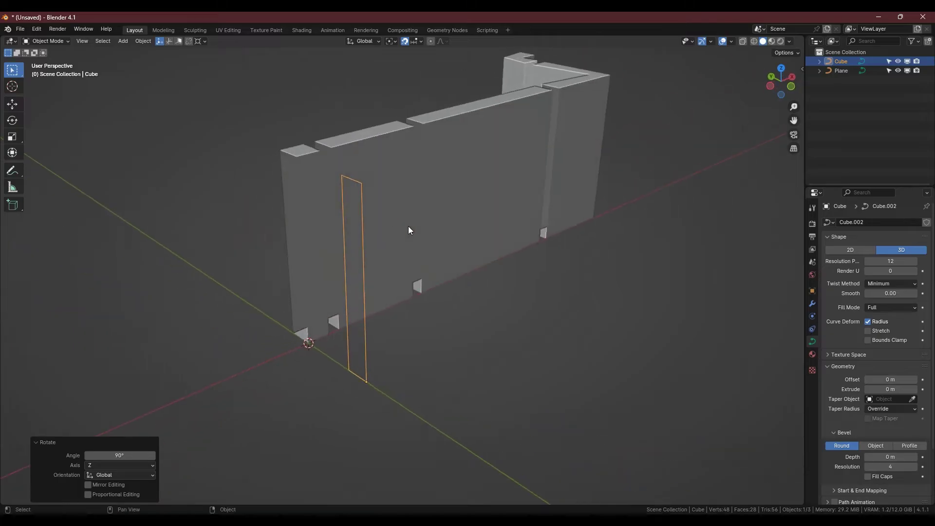
pyautogui.click(532, 207)
pyautogui.click(868, 467)
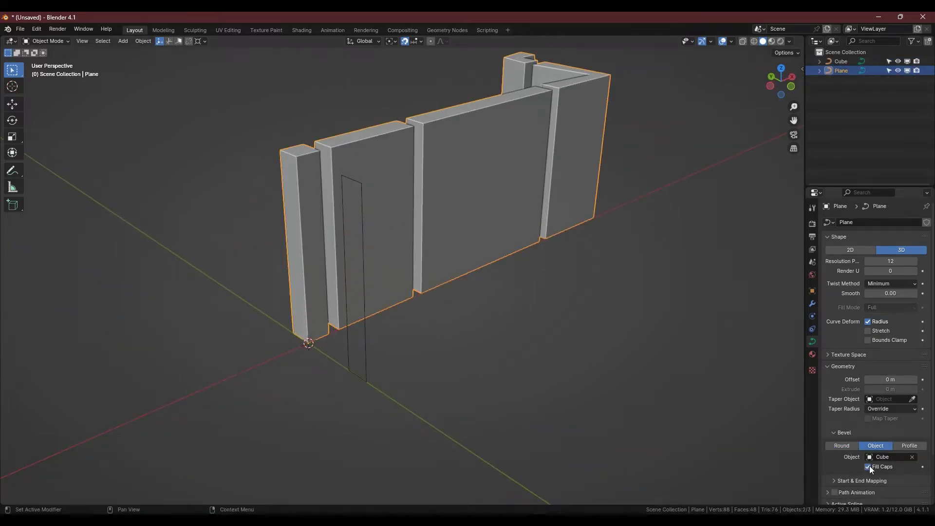
pyautogui.moveTo(592, 233); pyautogui.dragTo(600, 402, button='middle')
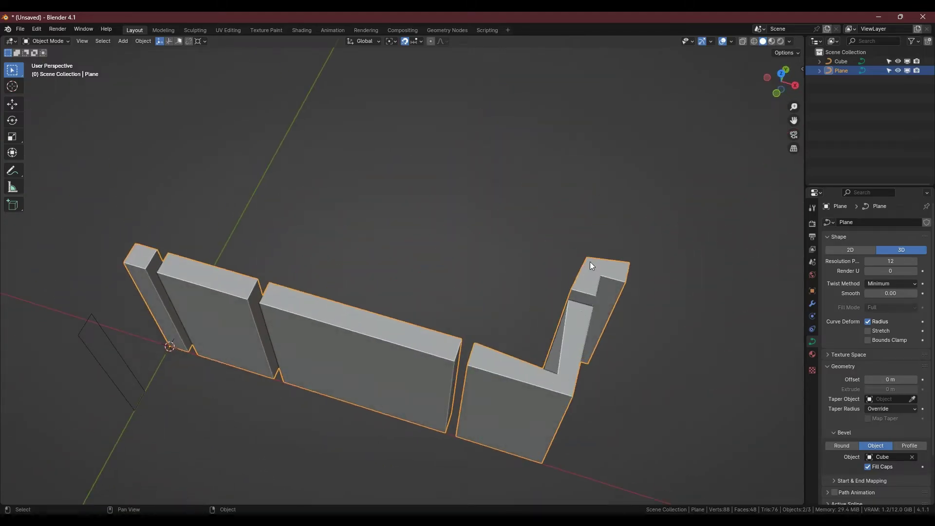
pyautogui.click(860, 249)
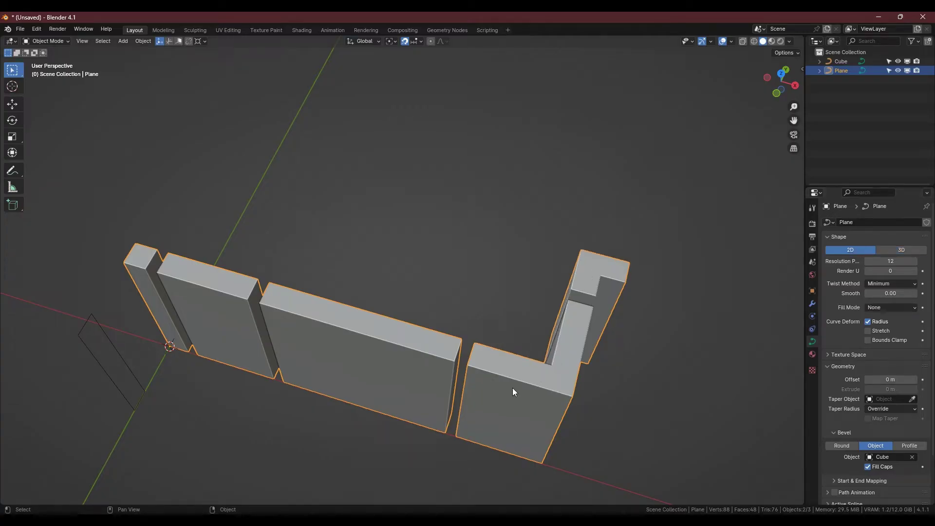
pyautogui.moveTo(500, 396); pyautogui.dragTo(482, 343, button='middle')
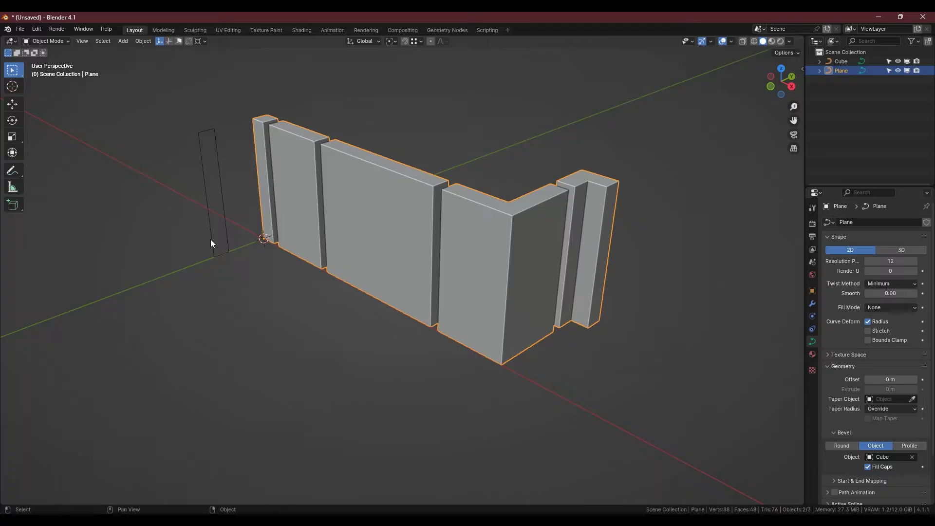
# - Subdivide the profile curve's long vertical segment on the negative-Y side with 2 cuts
pyautogui.click(211, 238)
pyautogui.press('Tab')
pyautogui.scroll(2, 220, 185)
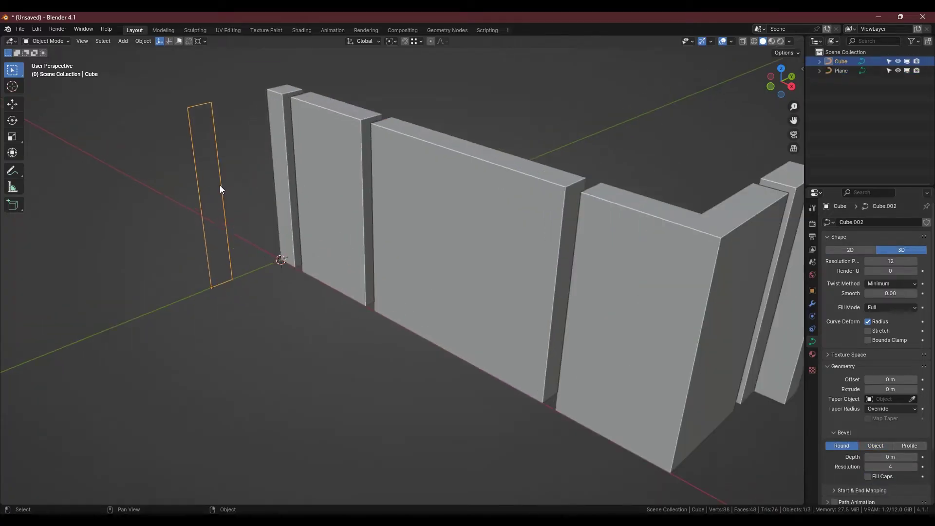
pyautogui.rightClick(198, 198)
pyautogui.click(185, 198)
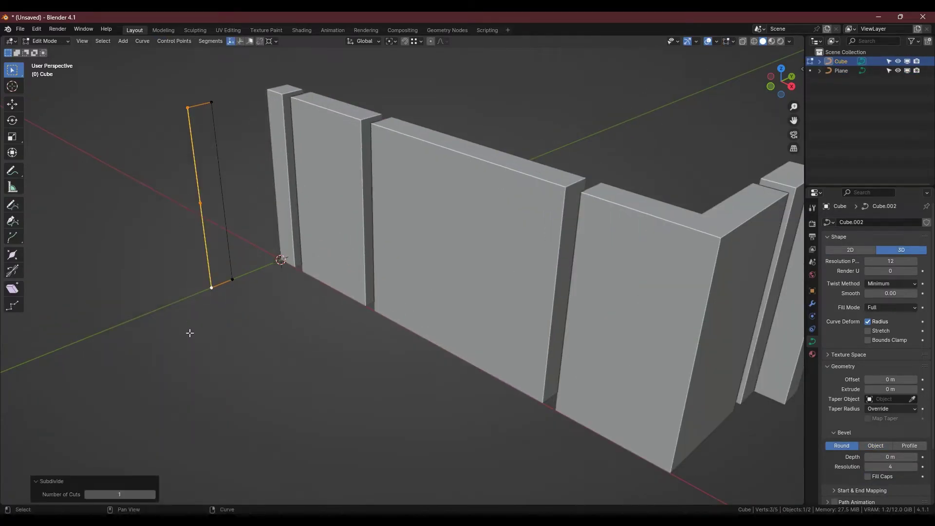
pyautogui.click(154, 494)
# - Move the profile's two new subdivision points about 0.79 m down along the Z axis
pyautogui.click(197, 172)
pyautogui.keyDown('shift'); pyautogui.click(203, 231); pyautogui.keyUp('shift')
pyautogui.press('g')
pyautogui.press('z')
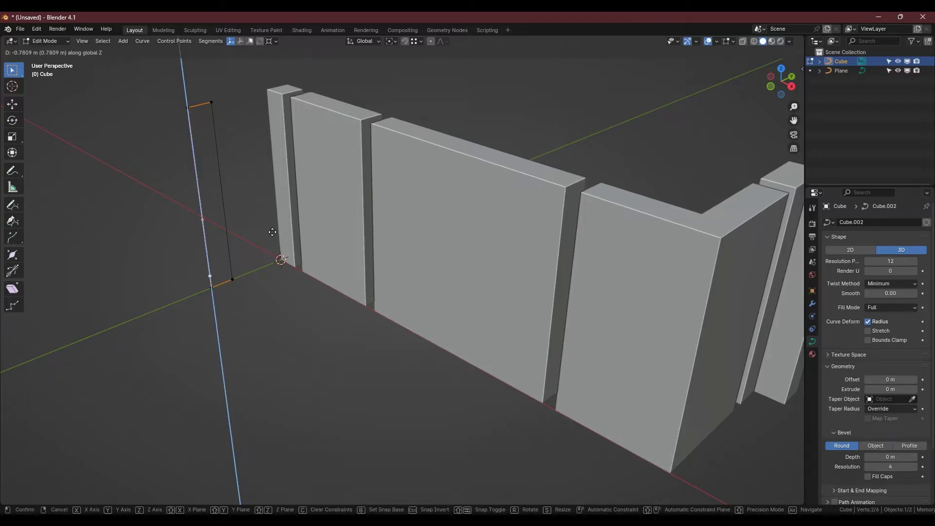
pyautogui.click(272, 233)
# - Extrude the profile's two selected lower points about 0.29 m along the positive Y axis to form a recess
pyautogui.press('g')
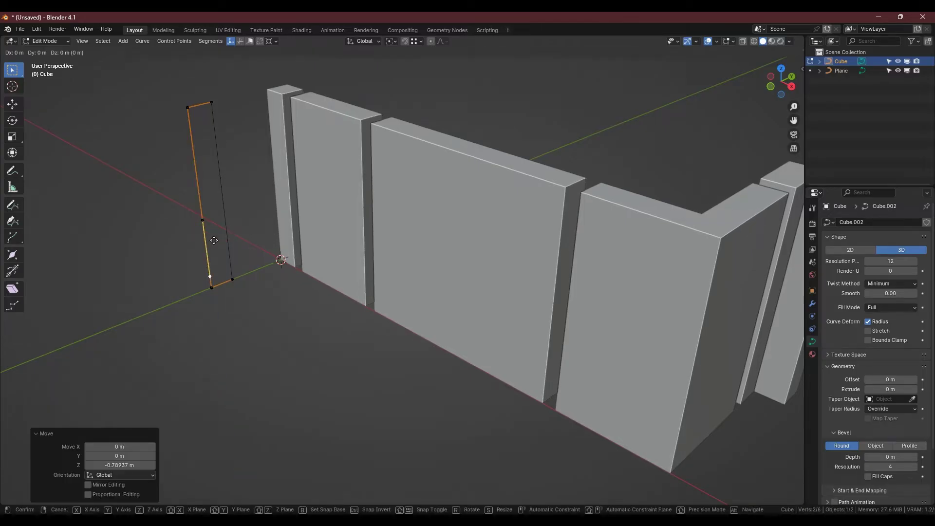
pyautogui.press('y')
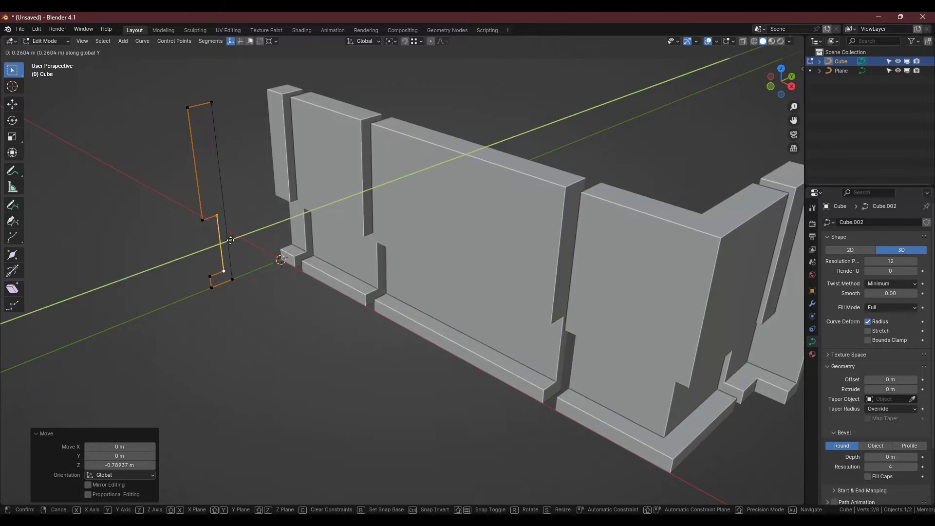
pyautogui.click(232, 241)
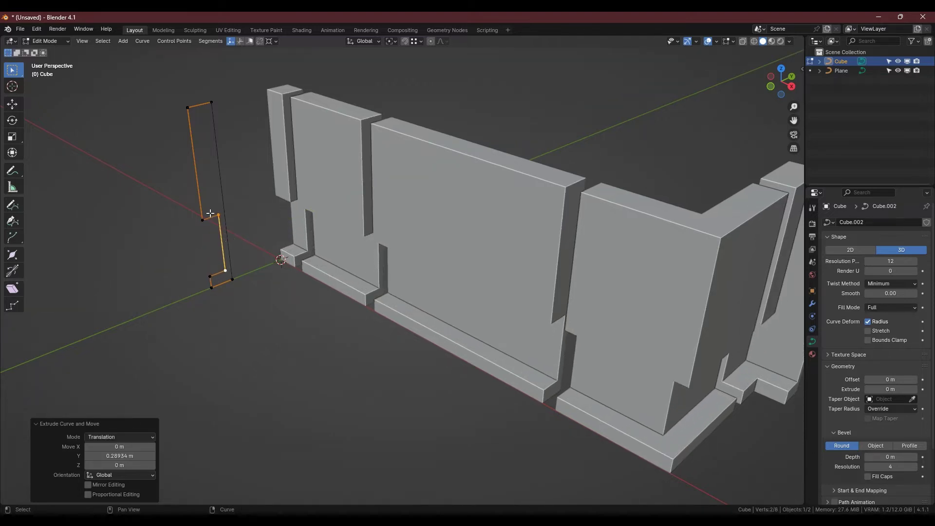
# - Subdivide the profile's vertical segment above the lower recess with 2 cuts
pyautogui.keyDown('shift'); pyautogui.moveTo(213, 216); pyautogui.dragTo(232, 237, button='middle'); pyautogui.keyUp('shift')
pyautogui.click(221, 239)
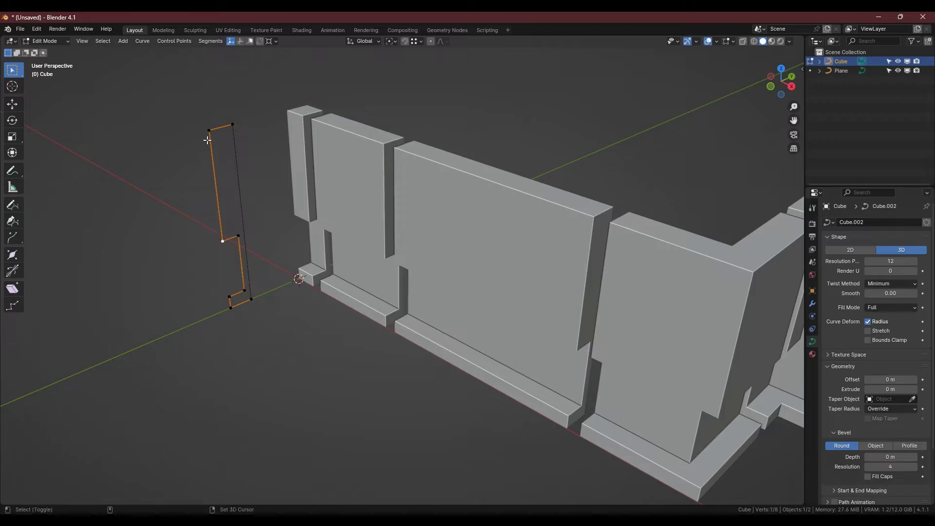
pyautogui.keyDown('shift'); pyautogui.click(207, 132); pyautogui.keyUp('shift')
pyautogui.rightClick(335, 255)
pyautogui.click(335, 255)
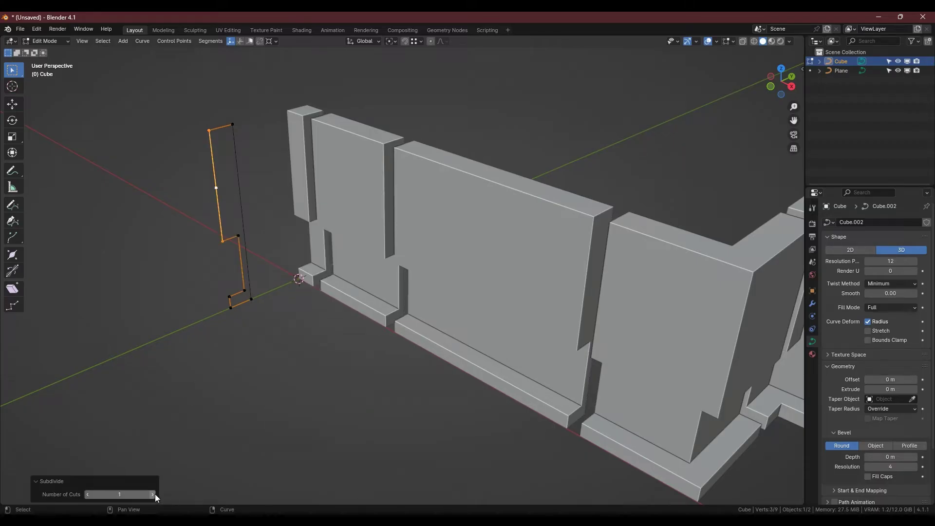
pyautogui.click(153, 493)
# - Scale the two new upper points apart by about 2.13 and extrude them inward along the Y axis as an upper recess
pyautogui.click(213, 169)
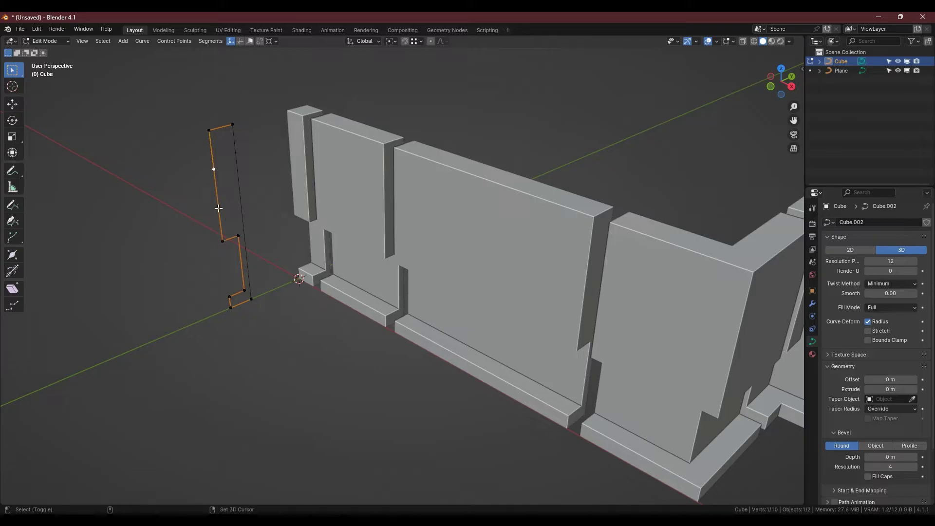
pyautogui.keyDown('shift'); pyautogui.click(218, 206); pyautogui.keyUp('shift')
pyautogui.press('s')
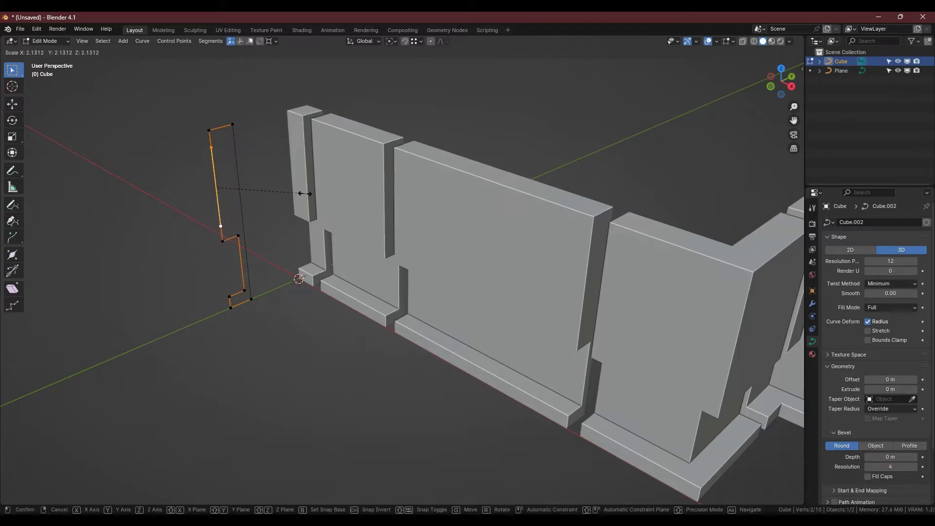
pyautogui.click(306, 193)
pyautogui.press('g')
pyautogui.press('y')
pyautogui.click(236, 246)
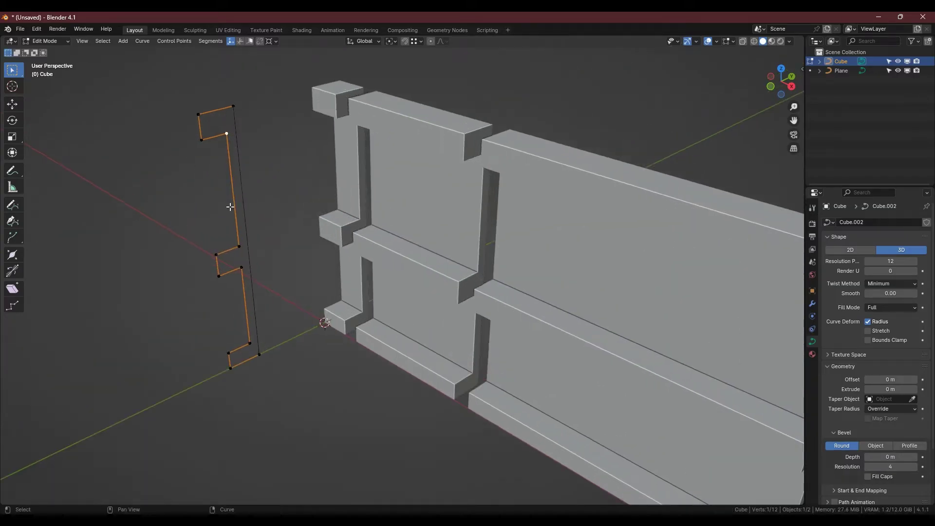
# - Scale the two inner points of the upper recess to about 0.78 so that its edges slope
pyautogui.moveTo(234, 243); pyautogui.dragTo(351, 198, button='middle')
pyautogui.press('s')
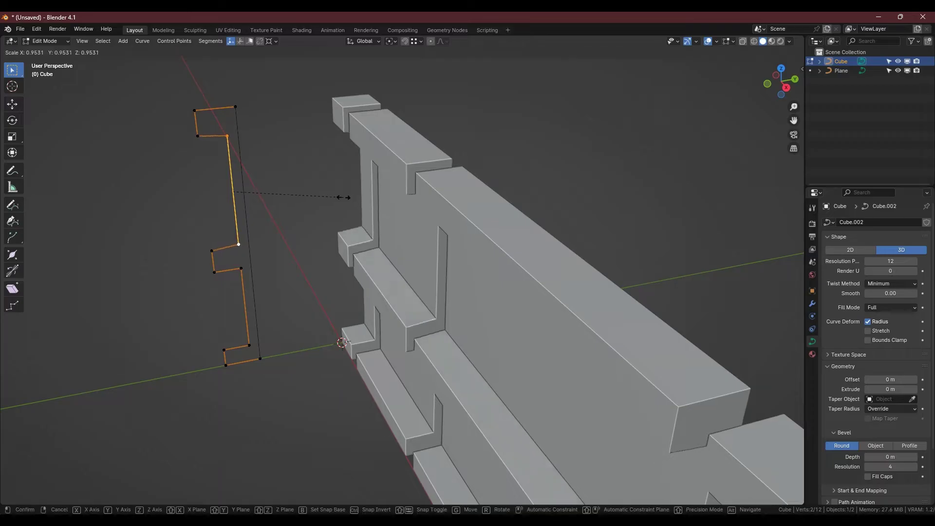
pyautogui.click(323, 197)
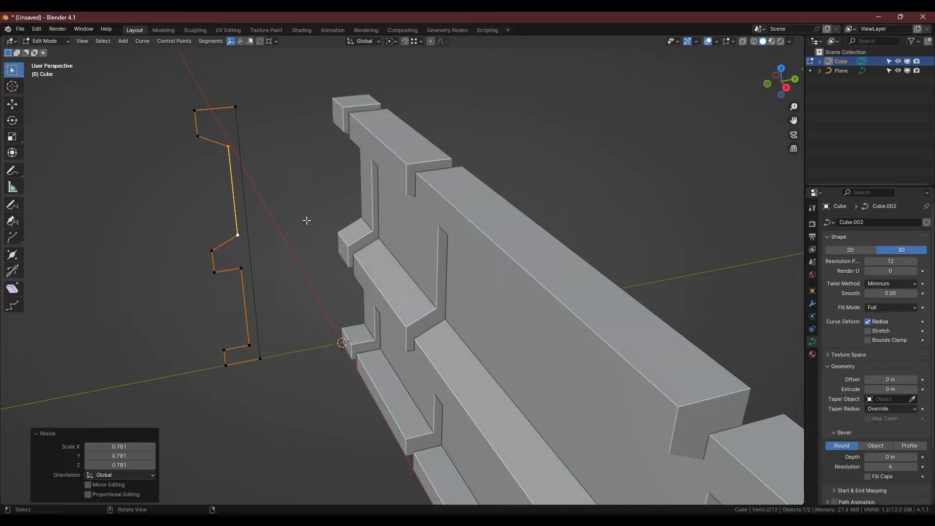
# - Fillet the two inner corners of the lower recess with a round 0.16 m radius
pyautogui.moveTo(307, 220); pyautogui.dragTo(317, 202, button='middle')
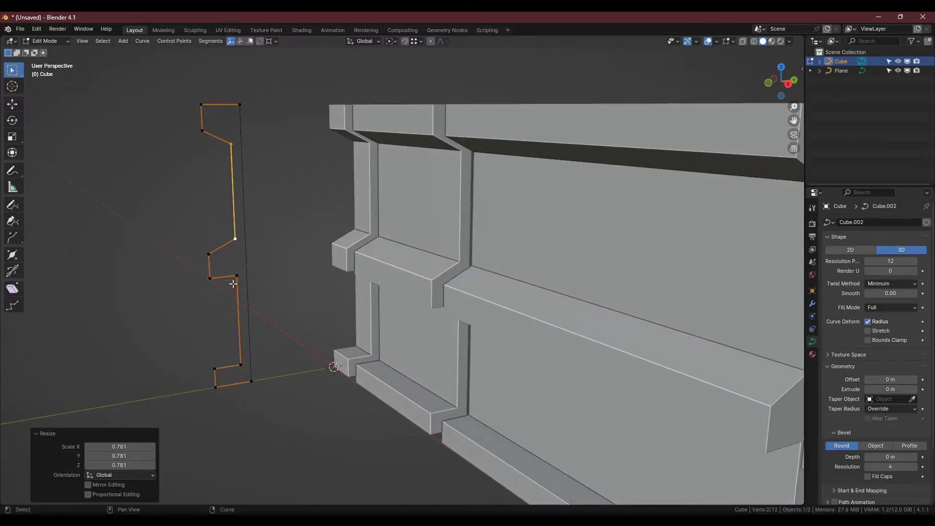
pyautogui.click(237, 276)
pyautogui.keyDown('shift'); pyautogui.click(241, 365); pyautogui.keyUp('shift')
pyautogui.rightClick(268, 247)
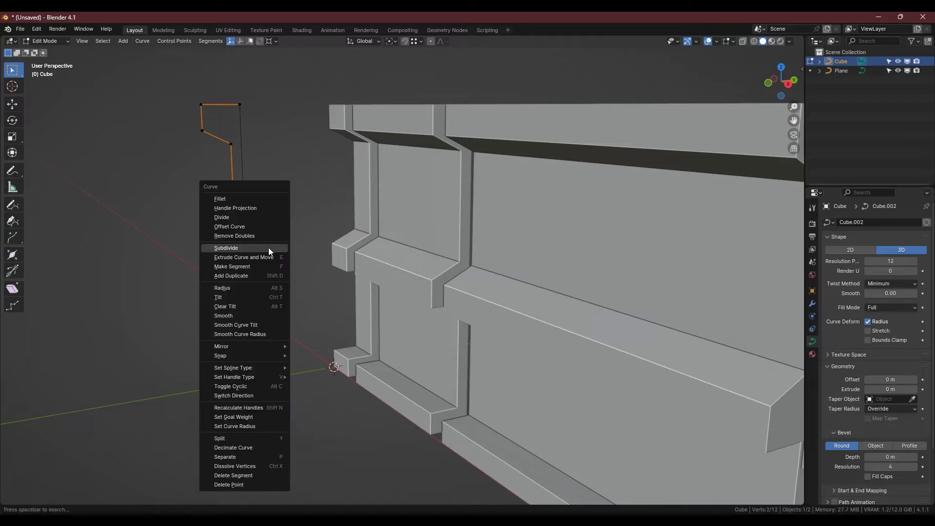
pyautogui.click(245, 198)
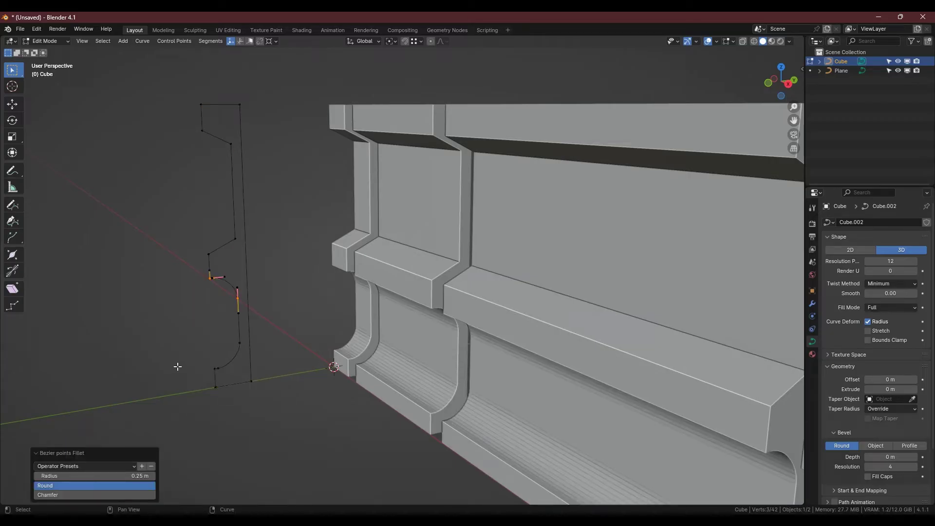
pyautogui.moveTo(111, 476); pyautogui.dragTo(89, 476)
pyautogui.moveTo(391, 340)
pyautogui.keyDown('shift'); pyautogui.mouseDown(button='middle')
pyautogui.moveTo(336, 292)
pyautogui.moveTo(303, 286)
pyautogui.moveTo(331, 297)
pyautogui.mouseUp(button='middle'); pyautogui.keyUp('shift')
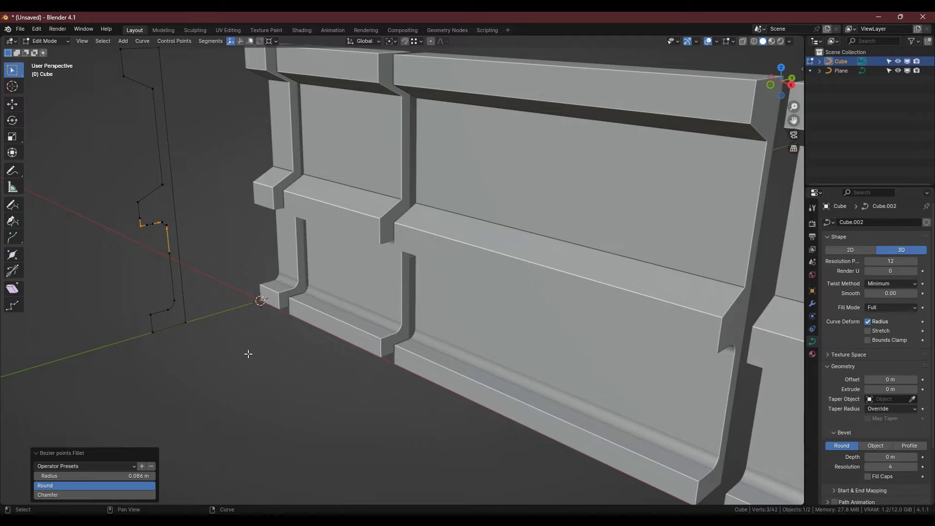
pyautogui.click(110, 475)
pyautogui.write('0.16')
pyautogui.press('Return')
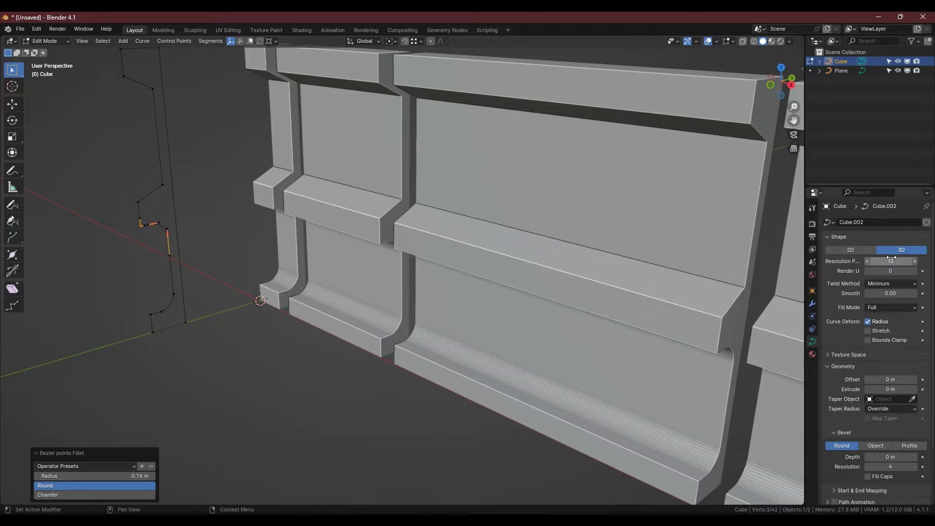
# - Try a preview resolution of 4 on the profile curve, and set it back to 12
pyautogui.moveTo(890, 260)
pyautogui.mouseDown()
pyautogui.moveTo(857, 257)
pyautogui.moveTo(881, 257)
pyautogui.mouseUp()
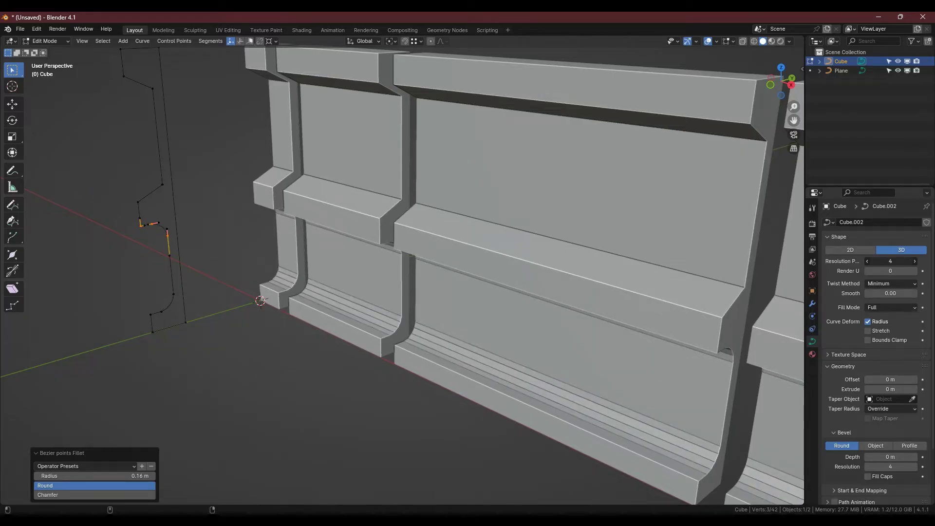
pyautogui.click(888, 262)
pyautogui.write('12')
pyautogui.press('Return')
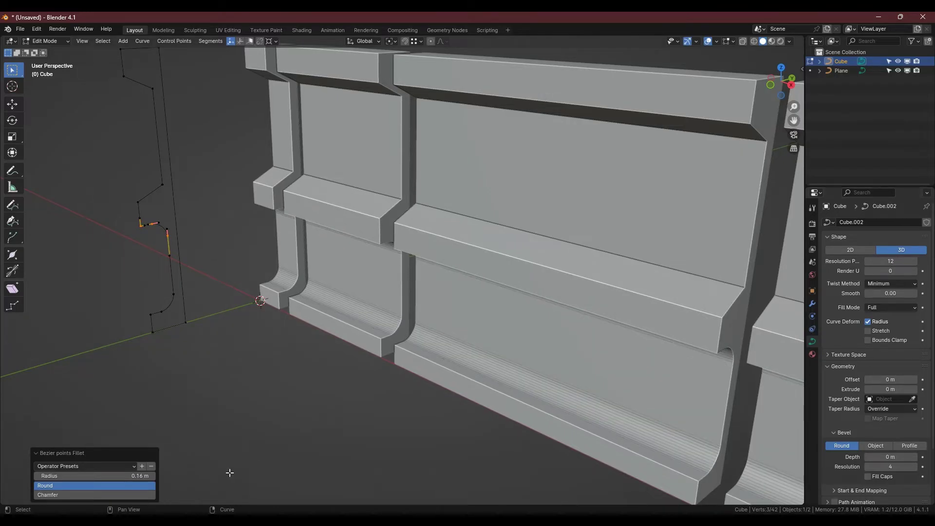
# - Leave the profile's edit mode and apply Shade Auto Smooth (OAS) to the wall curve
pyautogui.press('Tab')
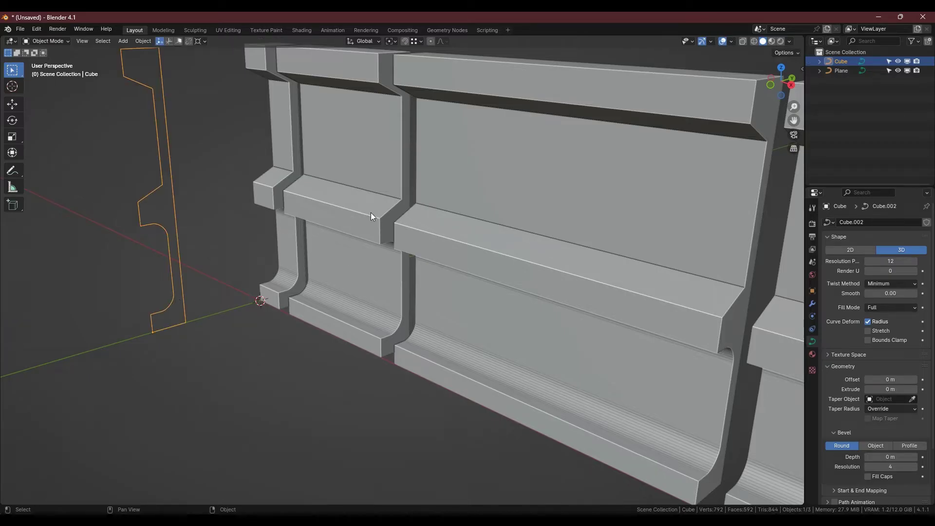
pyautogui.click(370, 216)
pyautogui.rightClick(370, 215)
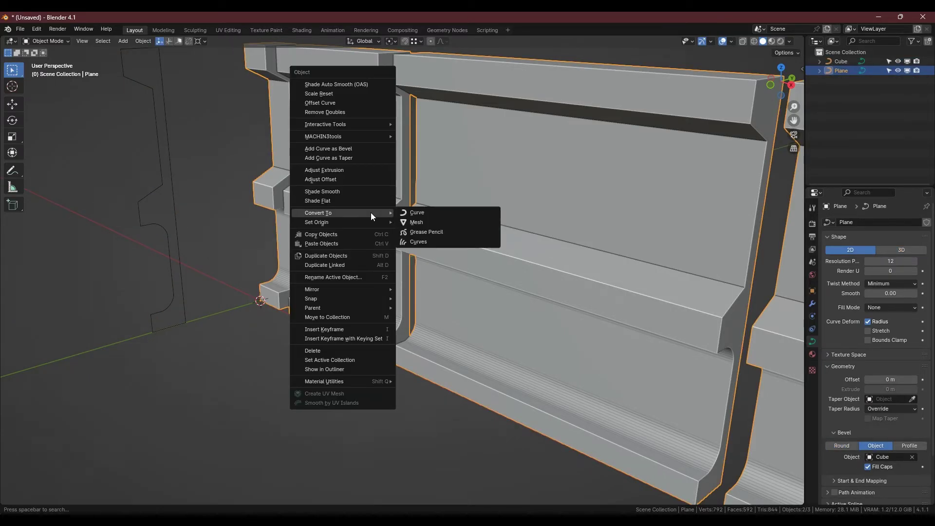
pyautogui.click(340, 85)
# - In the profile curve's edit mode, snap the 3D cursor midway between the two outer corner points of the lower recess
pyautogui.click(172, 290)
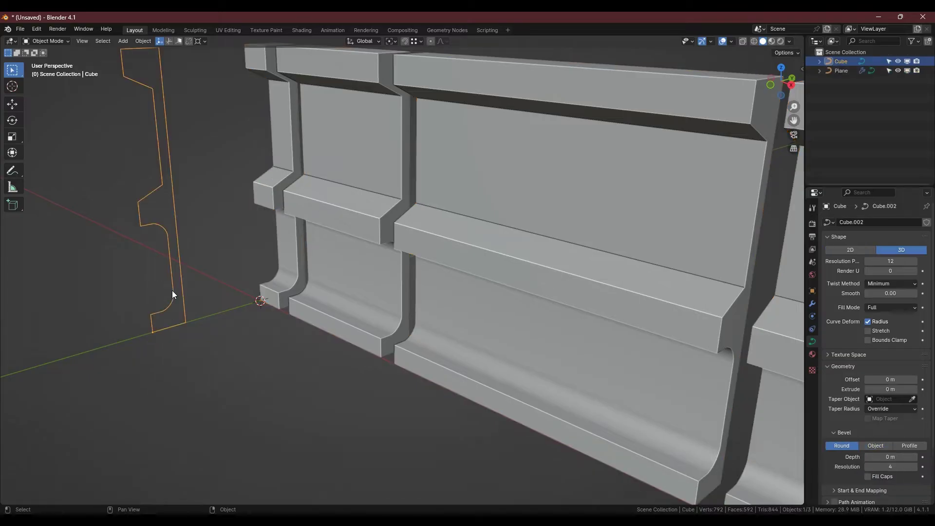
pyautogui.press('Tab')
pyautogui.click(149, 225)
pyautogui.moveTo(146, 193); pyautogui.dragTo(219, 308, button='middle')
pyautogui.press('Tab')
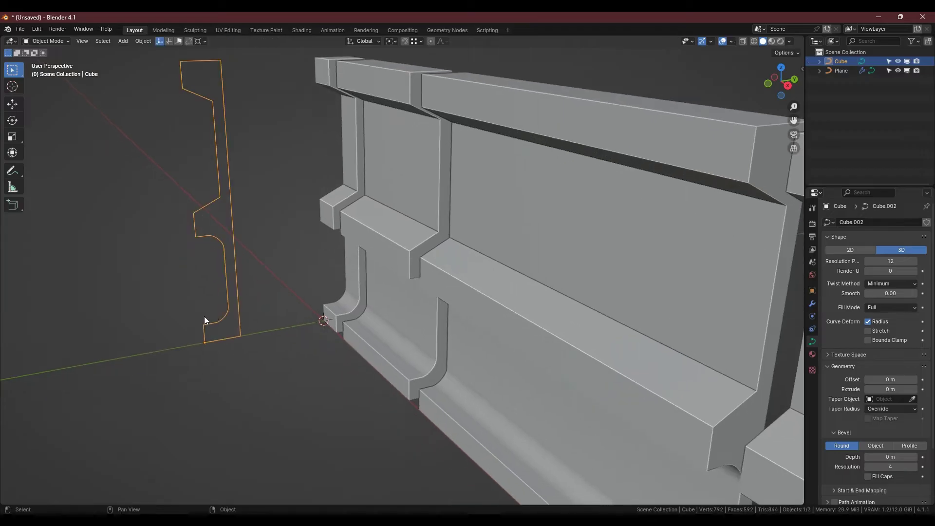
pyautogui.press('Tab')
pyautogui.click(787, 86)
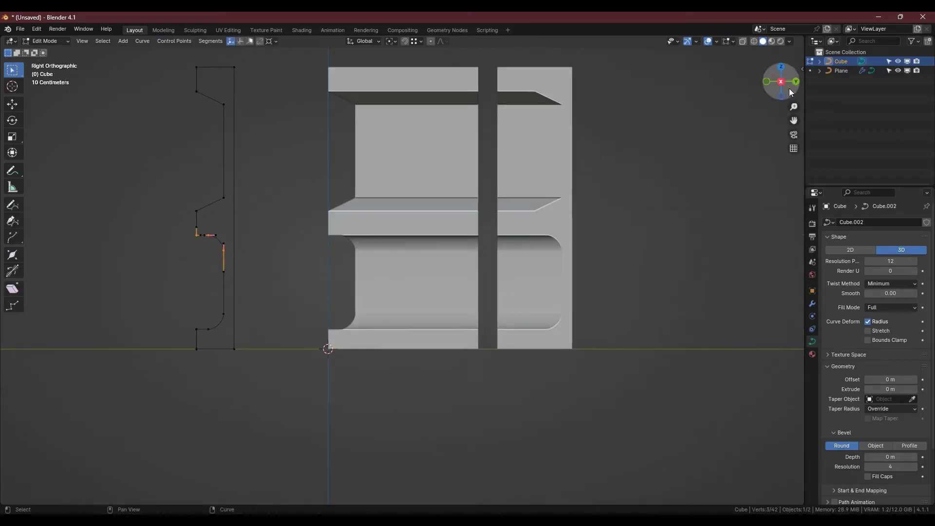
pyautogui.scroll(3, 175, 302)
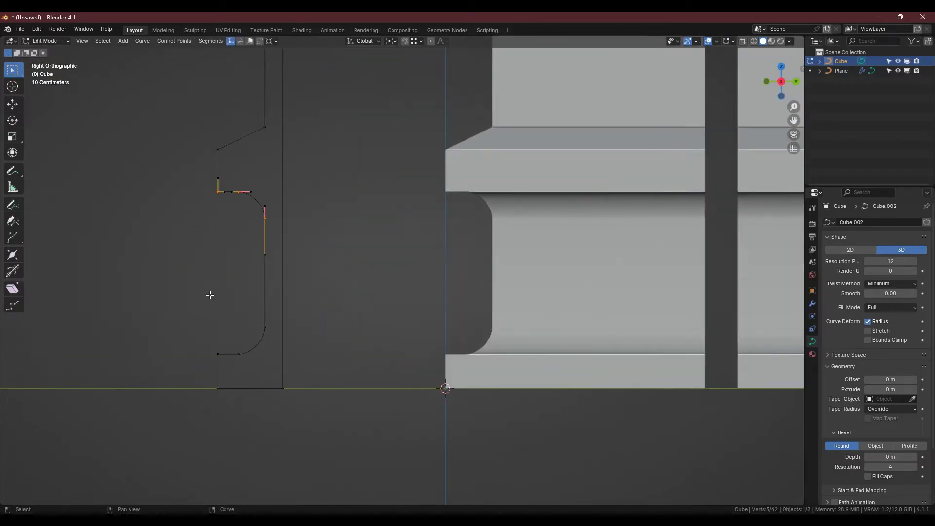
pyautogui.moveTo(201, 299); pyautogui.dragTo(242, 321, button='middle')
pyautogui.click(222, 336)
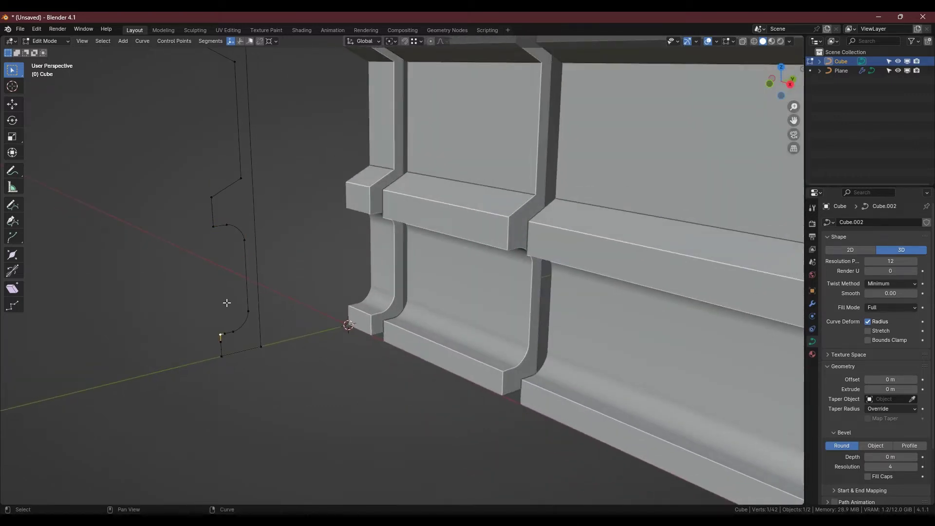
pyautogui.keyDown('shift'); pyautogui.click(215, 226); pyautogui.keyUp('shift')
pyautogui.hotkey('shift', 's')
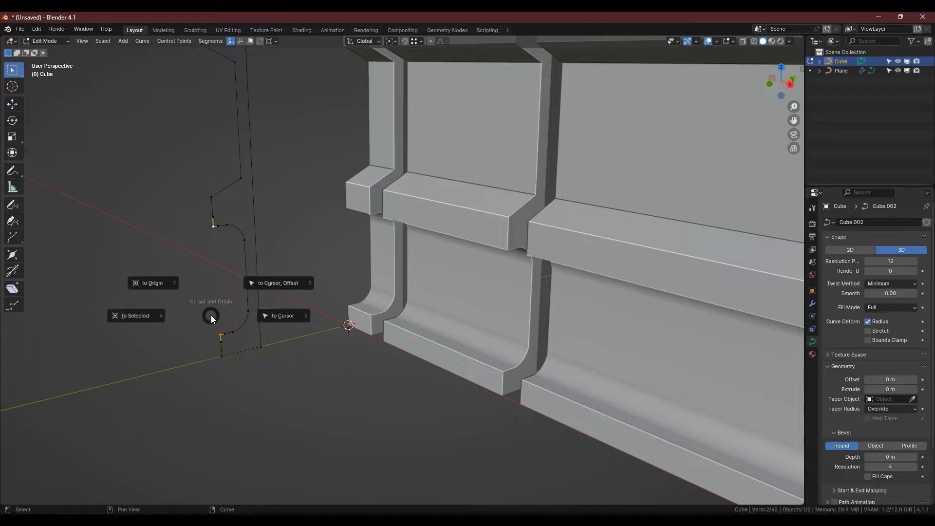
pyautogui.click(148, 315)
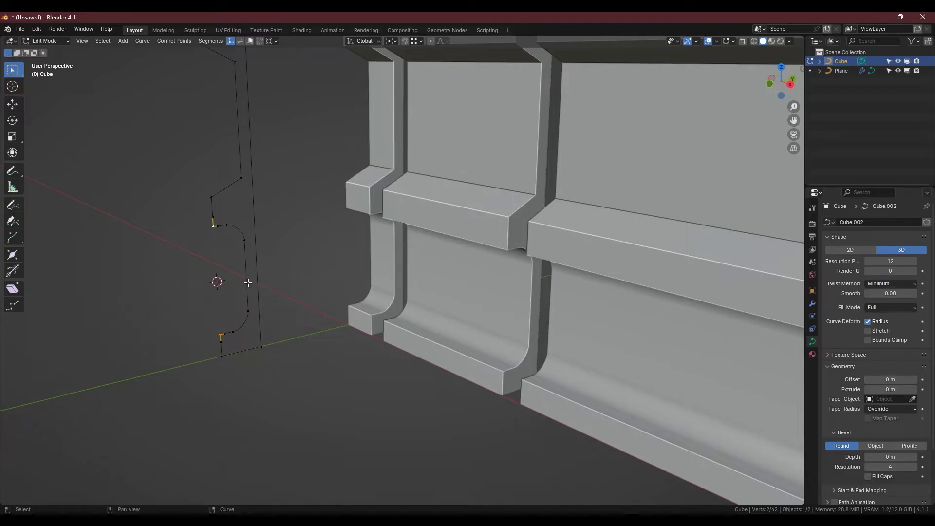
# - Add a Bézier circle to the profile curve at the 3D cursor and rotate it 90° about the Y axis
pyautogui.hotkey('shift', 'a')
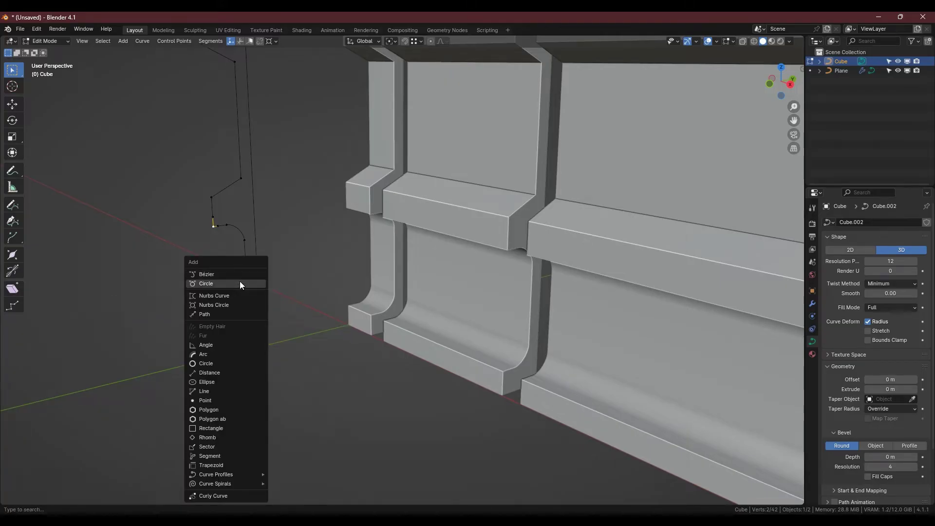
pyautogui.click(237, 283)
pyautogui.press('r')
pyautogui.press('x')
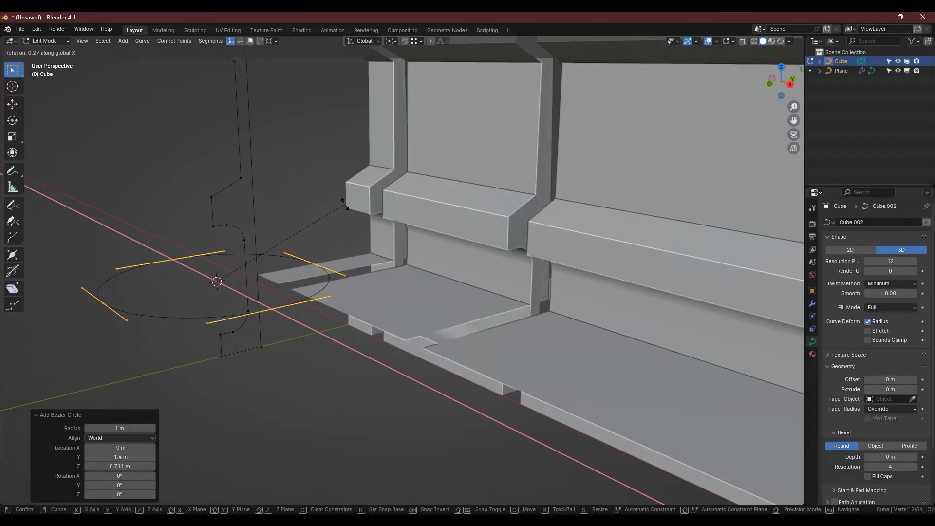
pyautogui.press('y')
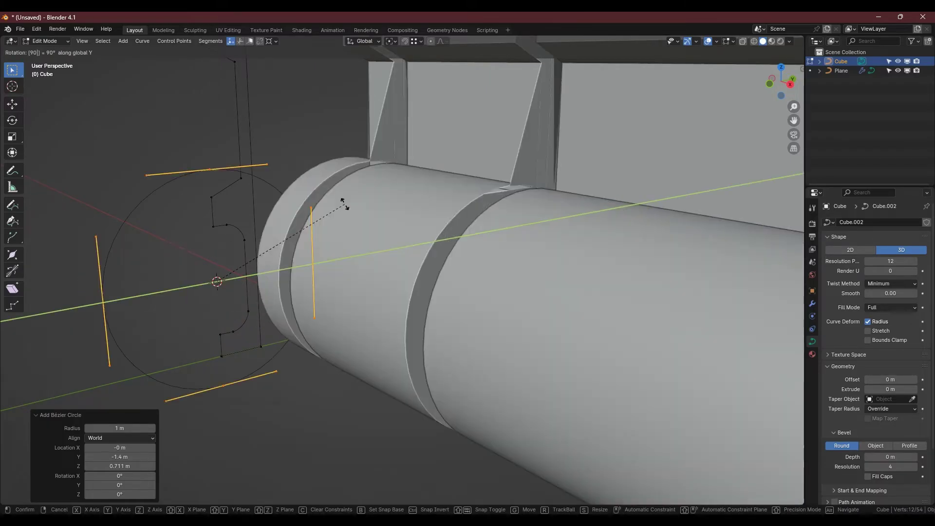
pyautogui.press('Return')
# - Scale the circle to about 0.13 and move it about 0.14 m in Y and -0.34 m in Z, into the recess's lower corner
pyautogui.press('s')
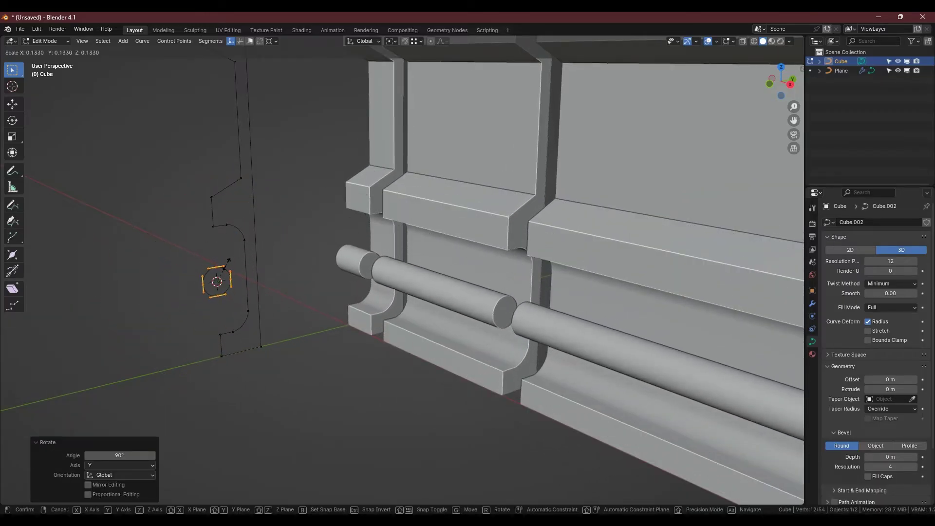
pyautogui.click(226, 265)
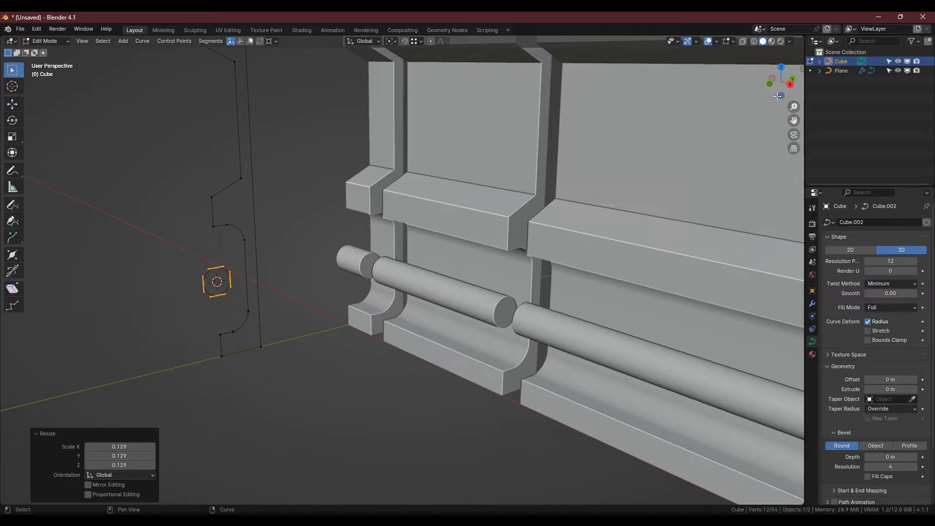
pyautogui.click(790, 86)
pyautogui.scroll(4, 261, 261)
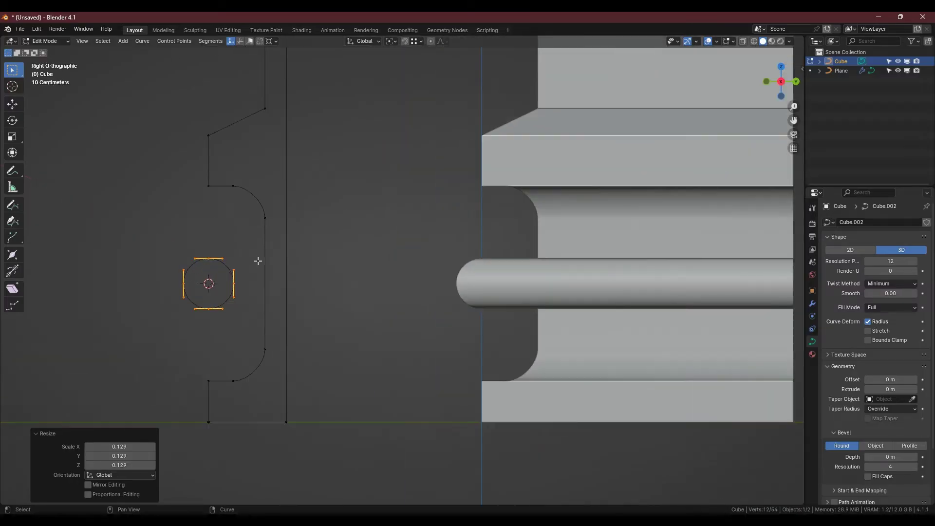
pyautogui.press('g')
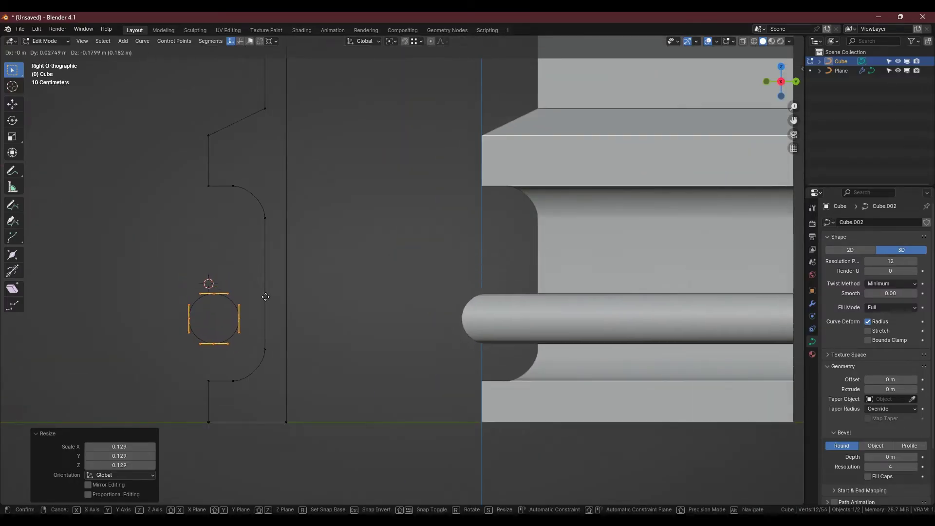
pyautogui.click(287, 326)
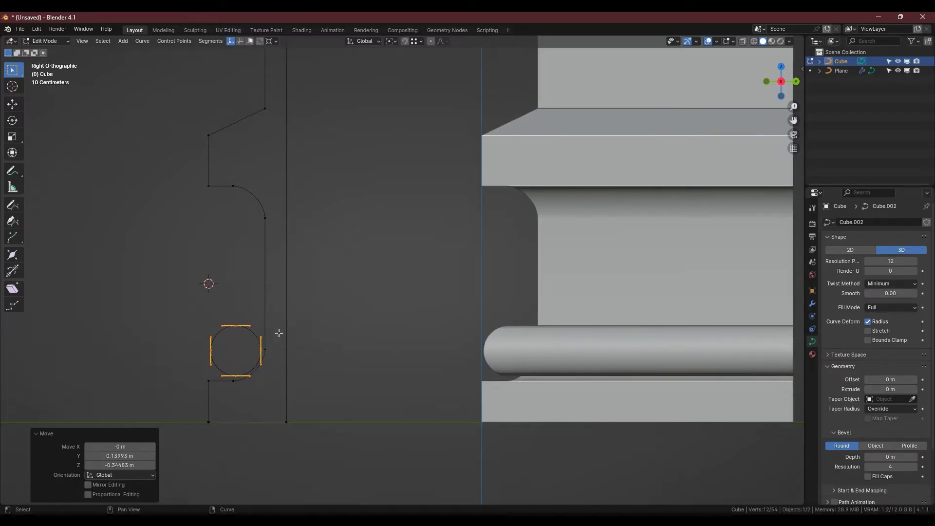
# - Duplicate the recess circle upward, scale the copy to 0.56 and move it about 0.035 m in Y and -0.069 m in Z, onto the large circle
pyautogui.scroll(2, 239, 329)
pyautogui.hotkey('shift', 'd')
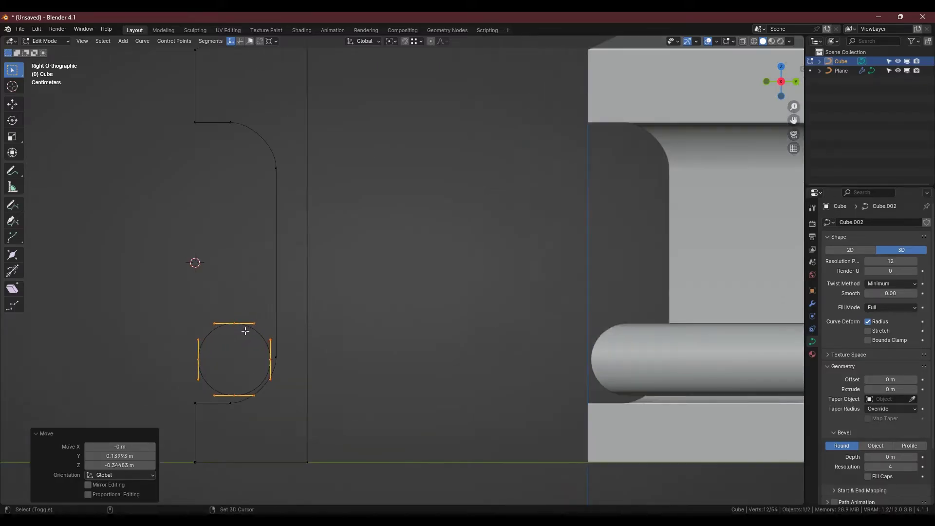
pyautogui.click(250, 257)
pyautogui.press('s')
pyautogui.click(313, 267)
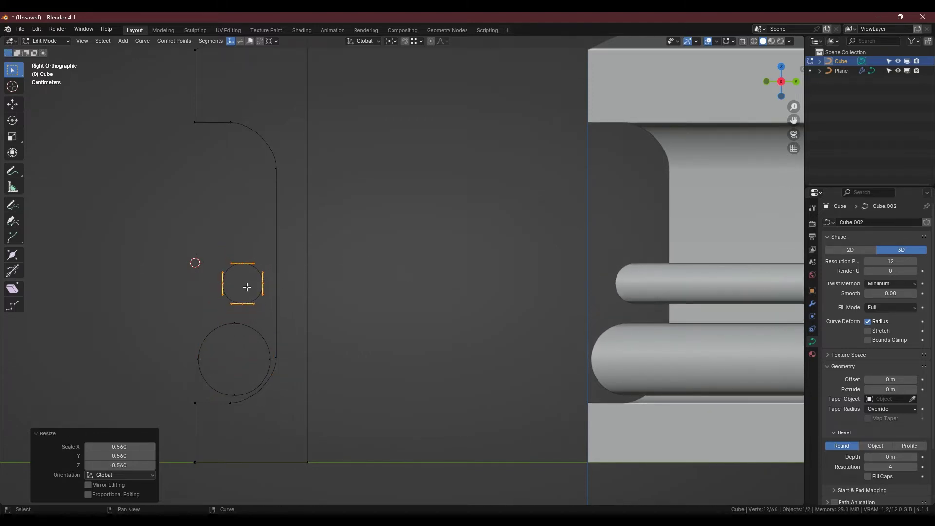
pyautogui.press('g')
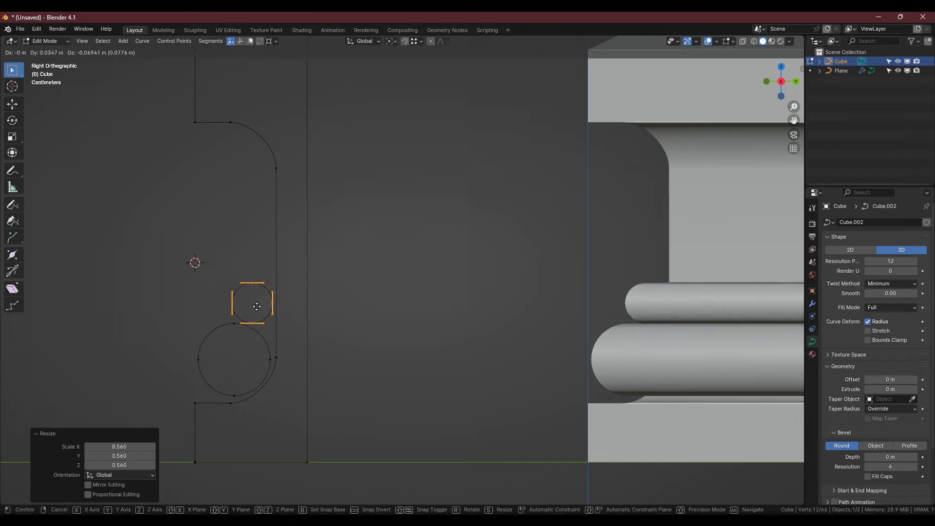
pyautogui.click(257, 306)
# - Duplicate the small circle about 0.154 m straight up along Z
pyautogui.hotkey('shift', 'd')
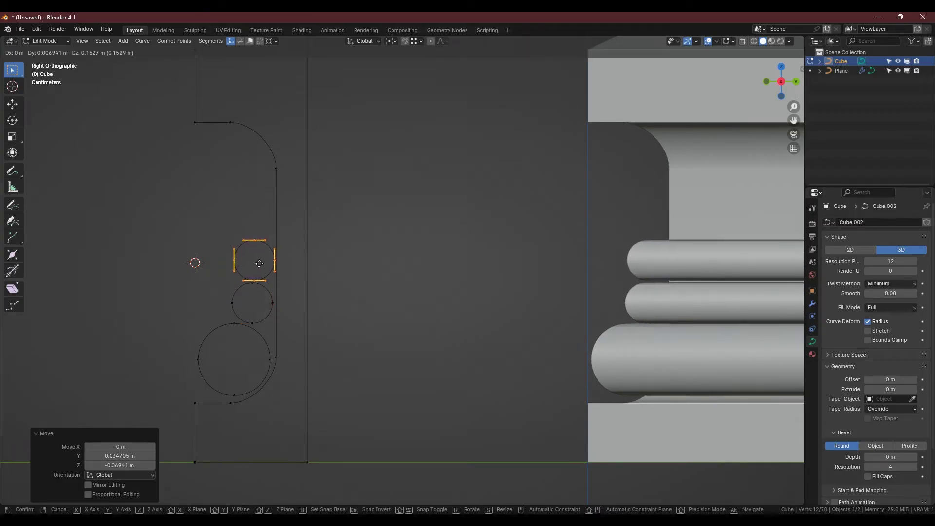
pyautogui.press('z')
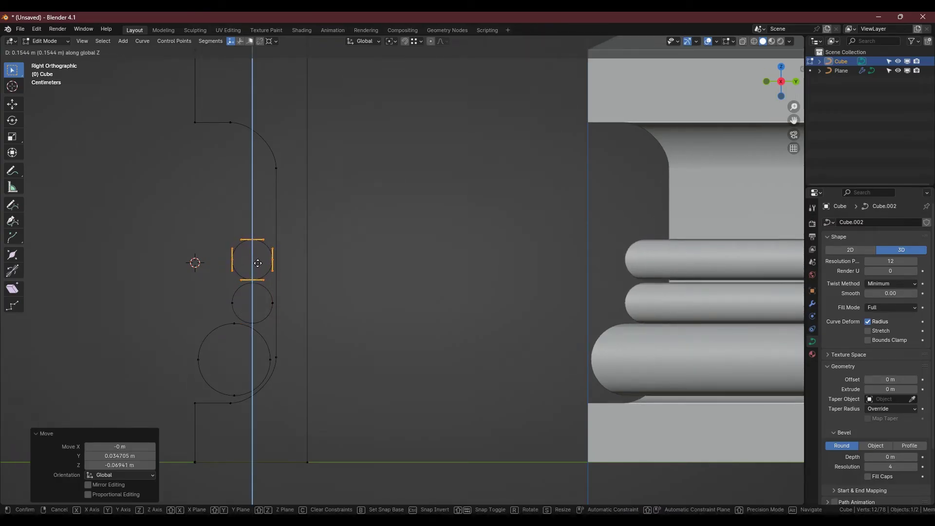
pyautogui.click(258, 263)
# - Duplicate the topmost circle, scale the copy to about 1.35, place it just above the two small circles and leave edit mode
pyautogui.hotkey('shift', 'd')
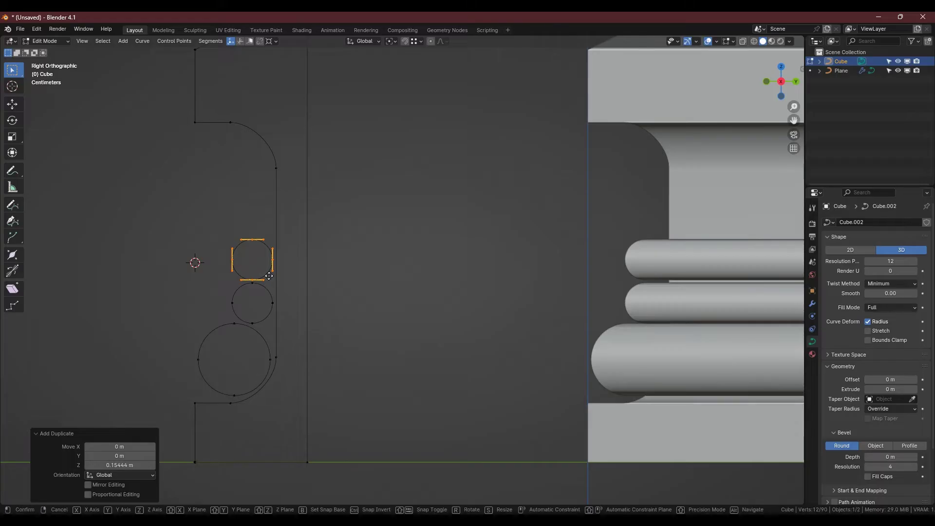
pyautogui.click(245, 209)
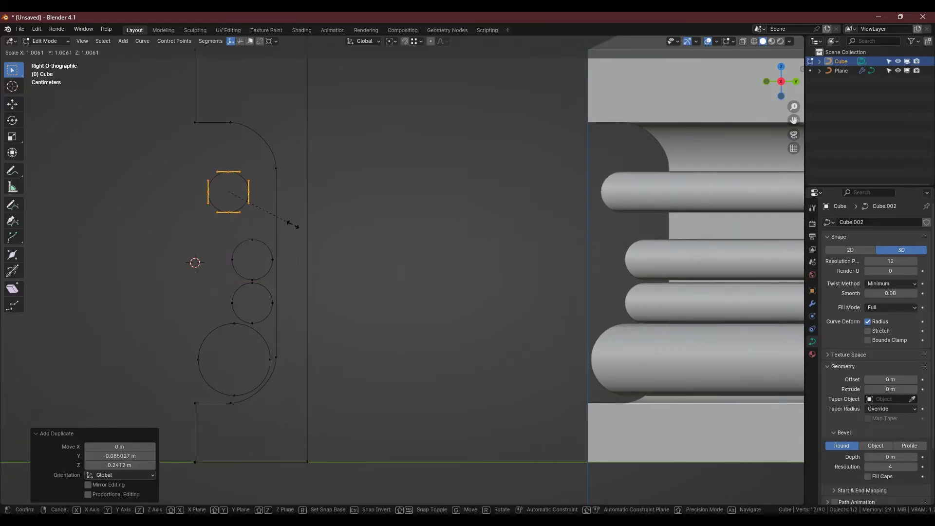
pyautogui.press('s')
pyautogui.click(314, 230)
pyautogui.press('g')
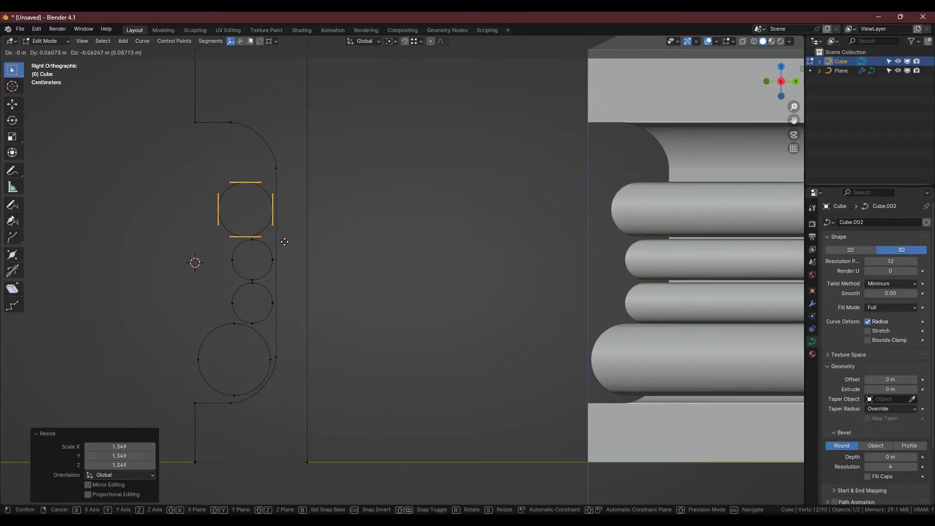
pyautogui.click(285, 242)
pyautogui.scroll(-4, 258, 241)
pyautogui.press('Tab')
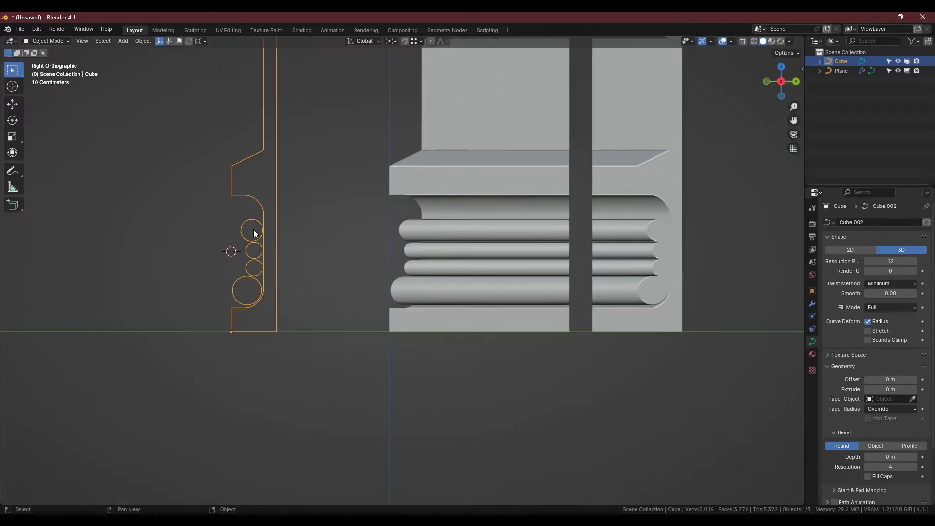
# - In the wall path's edit mode, round its outer corner point with a Bézier points fillet of 0.69 m radius
pyautogui.scroll(-1, 177, 316)
pyautogui.moveTo(176, 311); pyautogui.dragTo(156, 247, button='middle')
pyautogui.scroll(-2, 156, 248)
pyautogui.moveTo(465, 265); pyautogui.dragTo(434, 247, button='middle')
pyautogui.moveTo(508, 373); pyautogui.dragTo(550, 329, button='middle')
pyautogui.click(516, 404)
pyautogui.press('Tab')
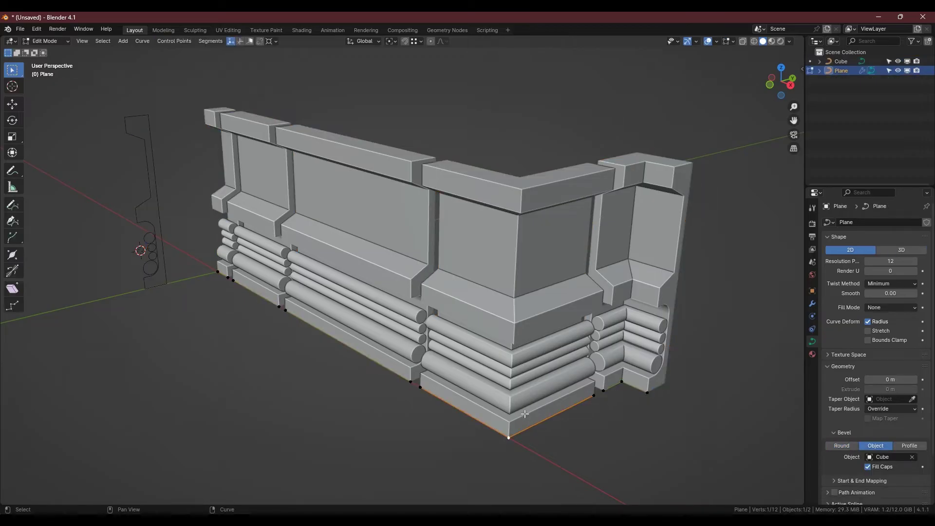
pyautogui.rightClick(422, 154)
pyautogui.click(419, 153)
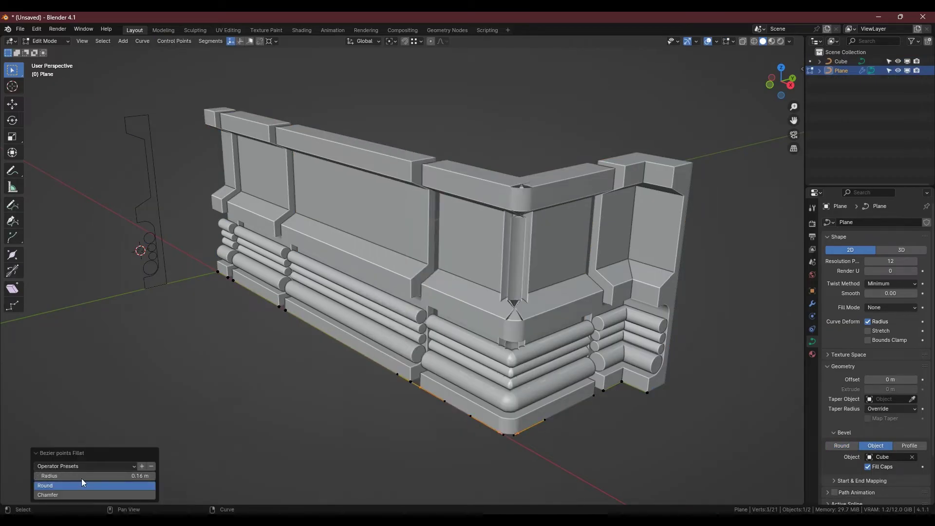
pyautogui.moveTo(83, 476); pyautogui.dragTo(135, 476)
pyautogui.keyDown('shift'); pyautogui.moveTo(429, 421); pyautogui.dragTo(329, 407, button='middle'); pyautogui.keyUp('shift')
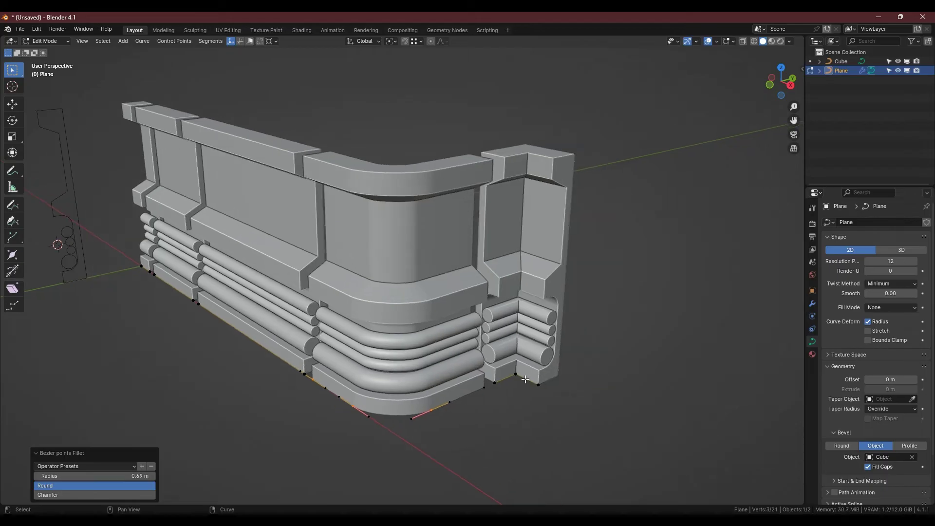
# - Round the inner corner point of the path's short end segment with a Bézier points fillet of 0.19 m radius
pyautogui.click(515, 374)
pyautogui.rightClick(104, 107)
pyautogui.click(103, 107)
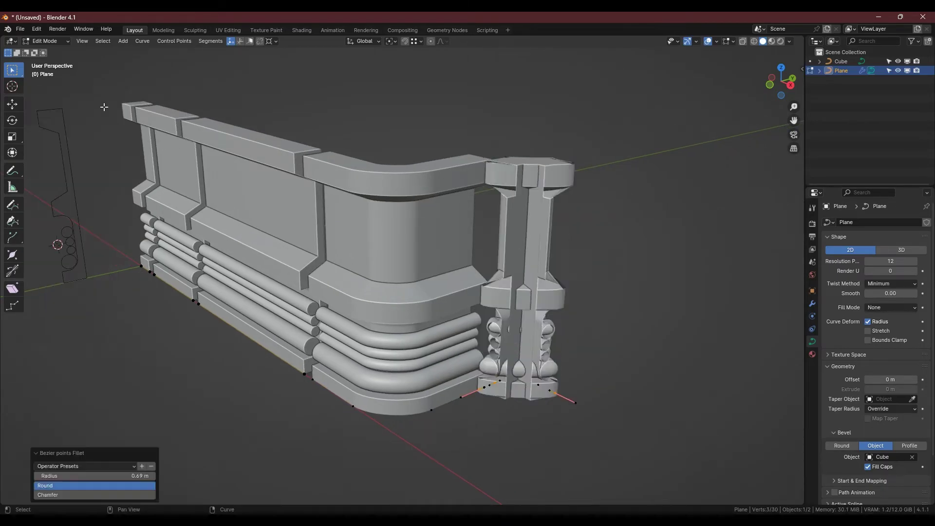
pyautogui.moveTo(136, 475)
pyautogui.mouseDown()
pyautogui.moveTo(165, 476)
pyautogui.moveTo(146, 476)
pyautogui.mouseUp()
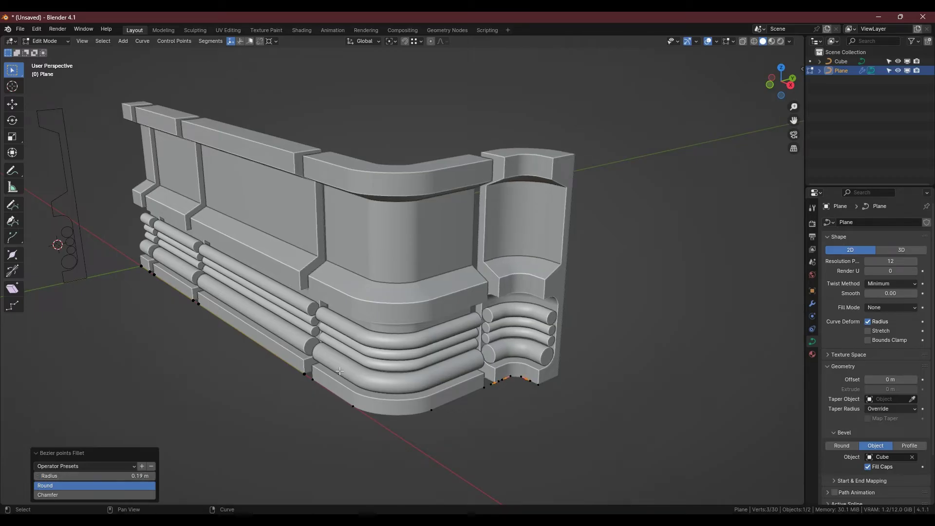
# - Switch to the profile curve's edit mode and subdivide the recess's upper horizontal edge with one cut
pyautogui.moveTo(340, 371); pyautogui.dragTo(443, 351, button='middle')
pyautogui.scroll(3, 213, 327)
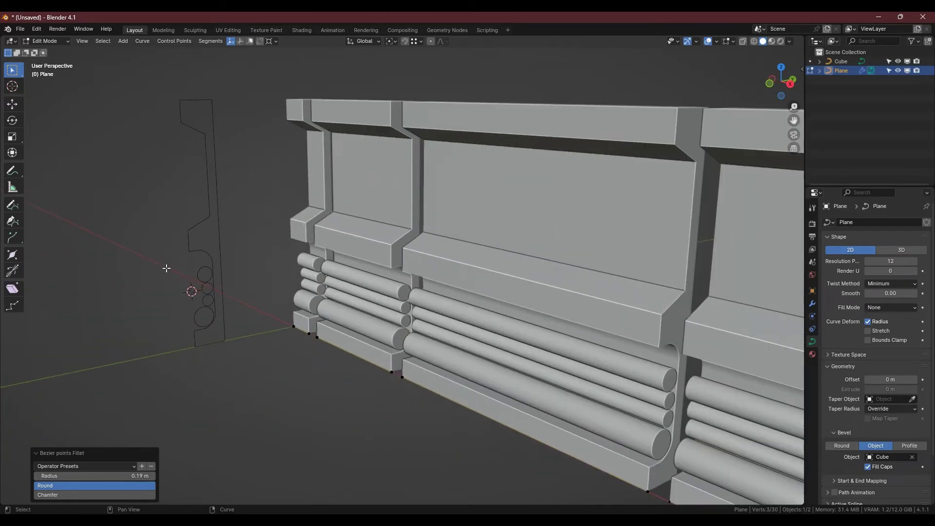
pyautogui.scroll(2, 193, 298)
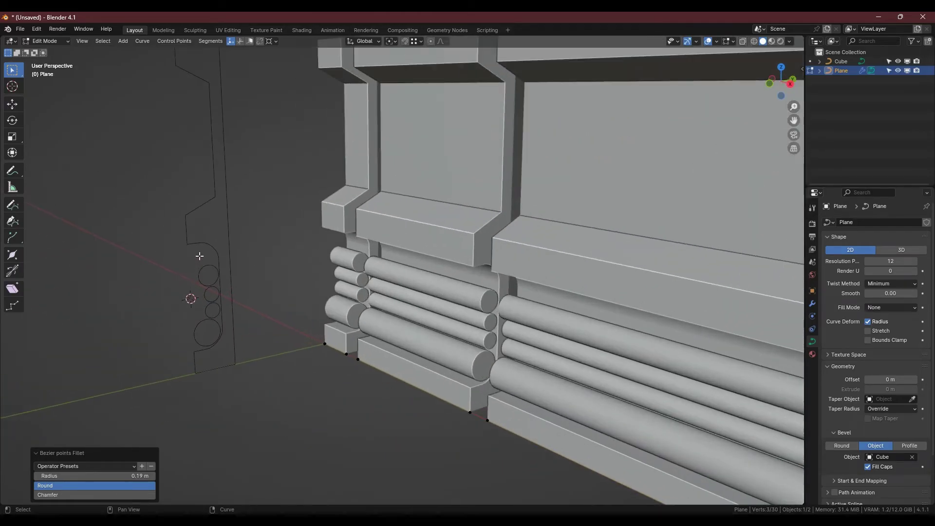
pyautogui.press('Tab')
pyautogui.click(193, 241)
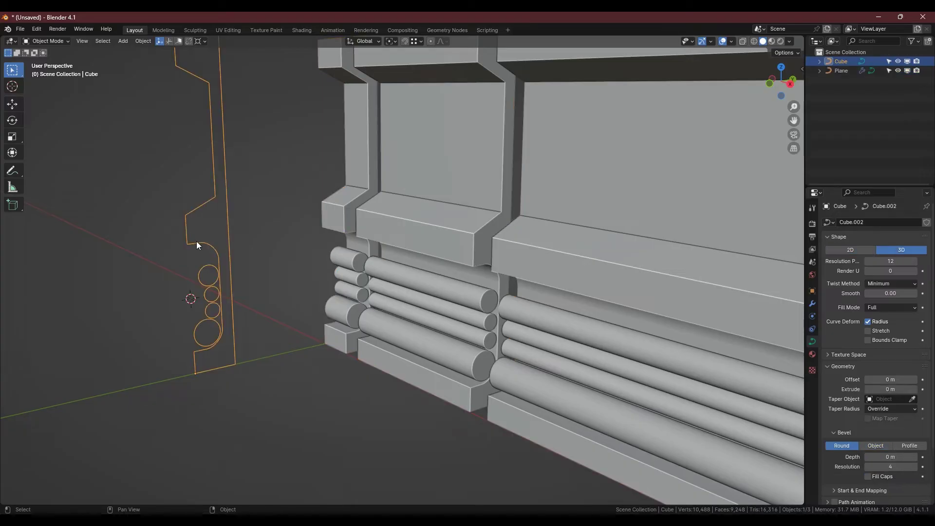
pyautogui.scroll(1, 197, 241)
pyautogui.press('Tab')
pyautogui.scroll(4, 195, 242)
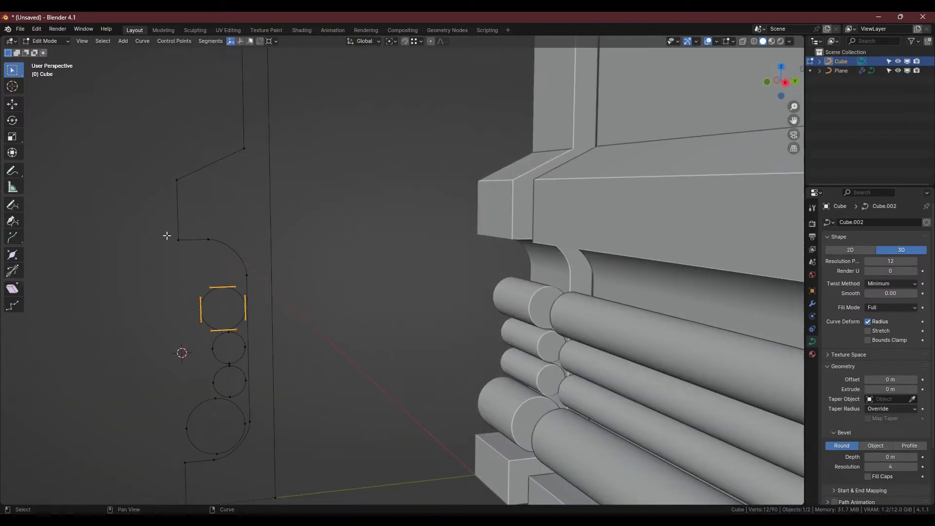
pyautogui.moveTo(166, 236); pyautogui.dragTo(226, 242)
pyautogui.rightClick(226, 242)
pyautogui.click(195, 270)
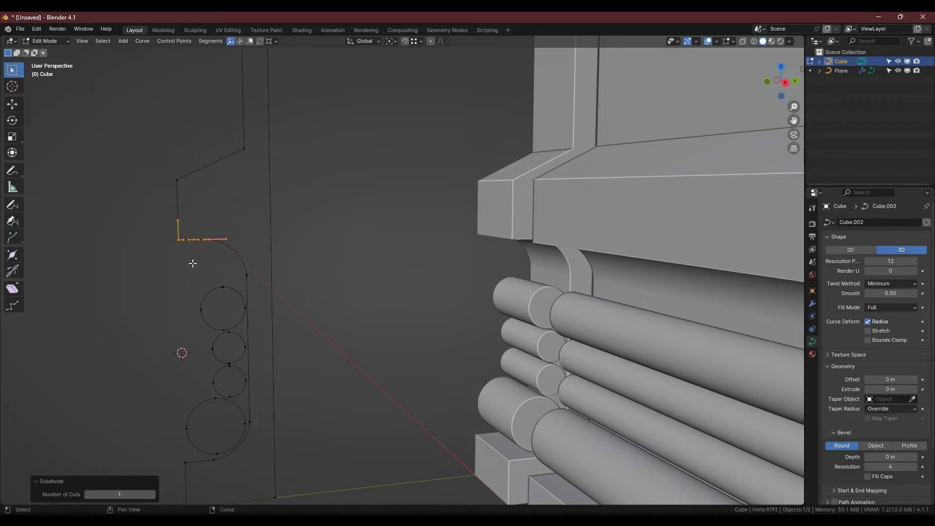
# - Extrude the recess's upper outer corner and the new midpoint about 0.193 m down along Z, forming a lip over the circles
pyautogui.click(184, 245)
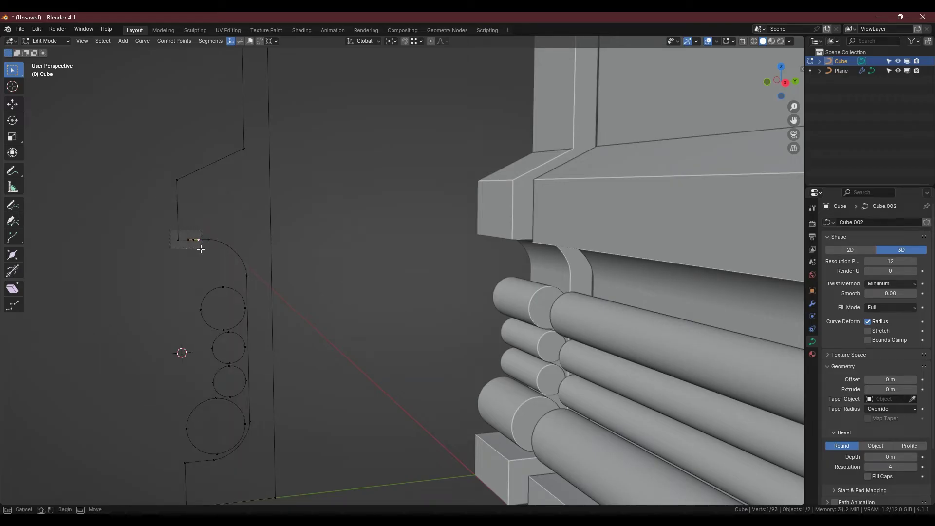
pyautogui.press('g')
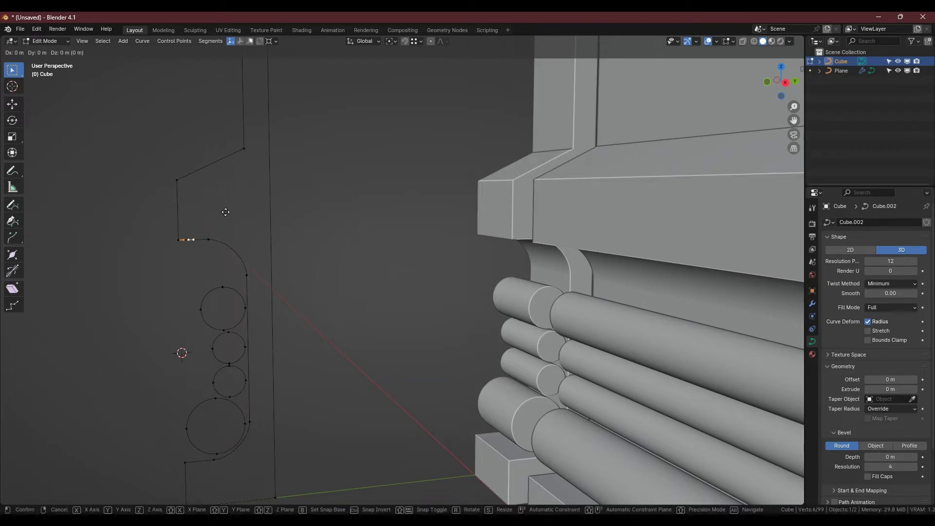
pyautogui.press('z')
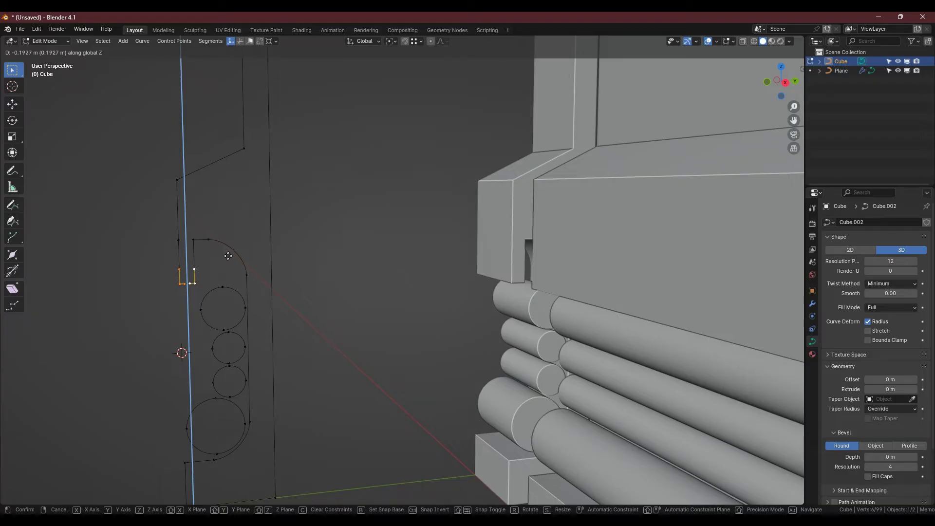
pyautogui.click(228, 256)
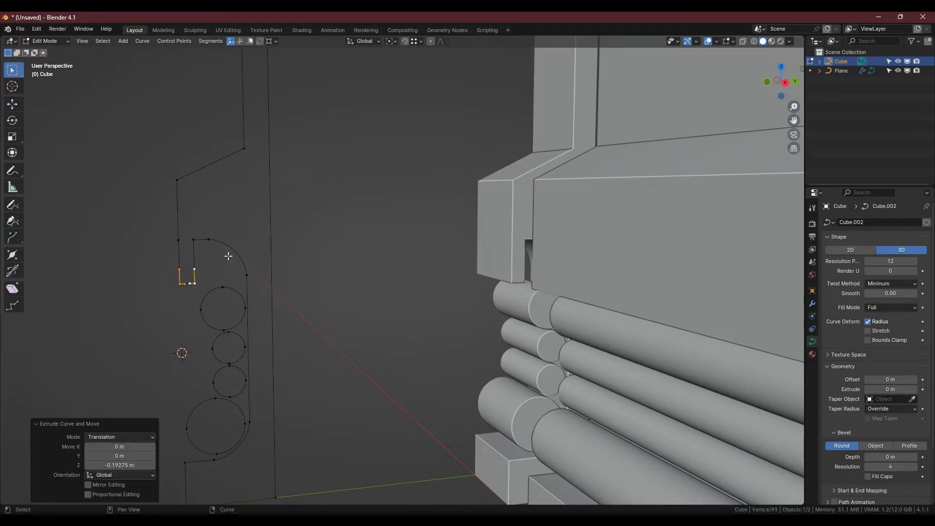
# - Select the outer edge points of the new lip, modify that edge and move the selected points along Z
pyautogui.scroll(2, 176, 262)
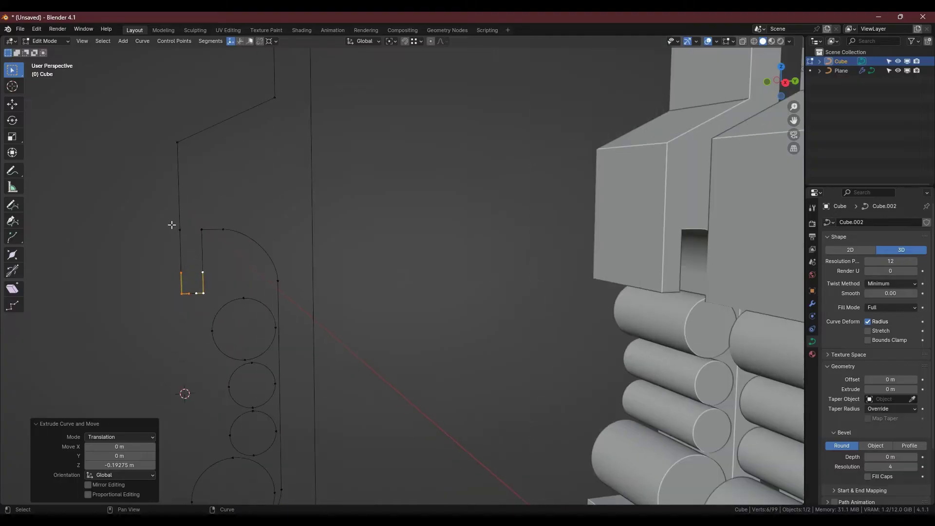
pyautogui.moveTo(168, 226); pyautogui.dragTo(191, 301)
pyautogui.rightClick(119, 252)
pyautogui.click(119, 247)
pyautogui.rightClick(119, 253)
pyautogui.click(118, 259)
pyautogui.press('g')
pyautogui.press('g')
pyautogui.press('z')
pyautogui.click(246, 287)
pyautogui.scroll(-5, 246, 273)
pyautogui.scroll(3, 233, 228)
# - Move the selected profile points along Z and along Y to shape the ledge detail, and leave edit mode
pyautogui.press('g')
pyautogui.press('z')
pyautogui.click(275, 241)
pyautogui.scroll(-3, 244, 243)
pyautogui.moveTo(276, 241); pyautogui.dragTo(254, 219, button='middle')
pyautogui.press('g')
pyautogui.press('y')
pyautogui.click(308, 211)
pyautogui.press('Tab')
pyautogui.scroll(-5, 446, 282)
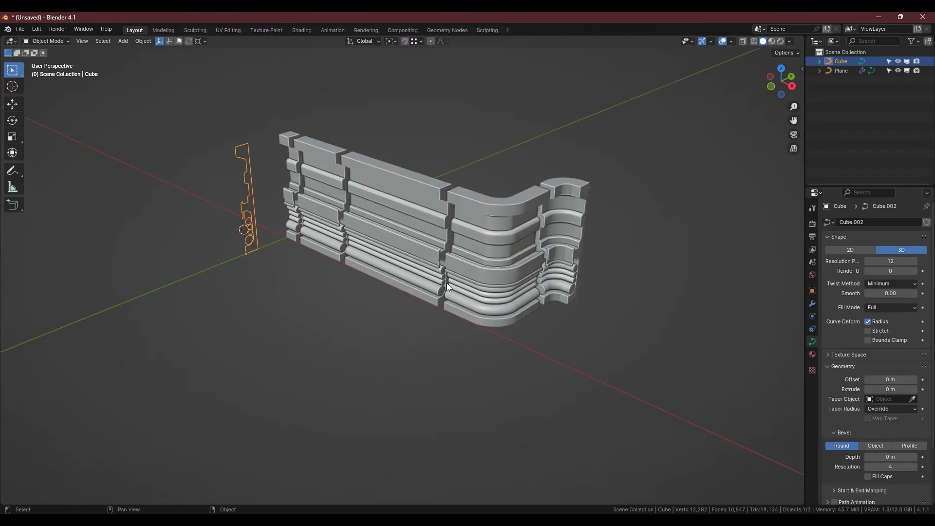
# - Duplicate the wall and move the copy about -6.15 m along Y
pyautogui.click(446, 283)
pyautogui.scroll(-2, 446, 284)
pyautogui.hotkey('shift', 'd')
pyautogui.press('y')
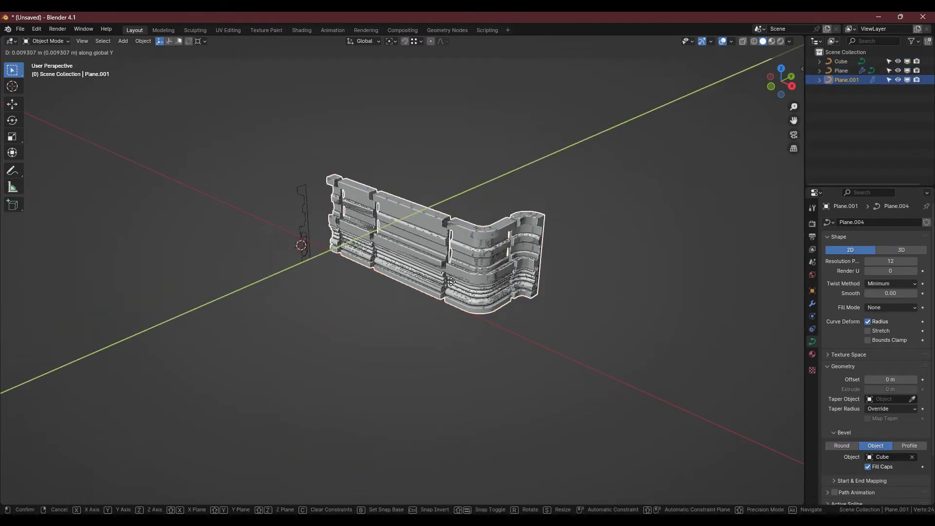
pyautogui.click(312, 331)
# - Convert the duplicated wall to a mesh
pyautogui.rightClick(396, 194)
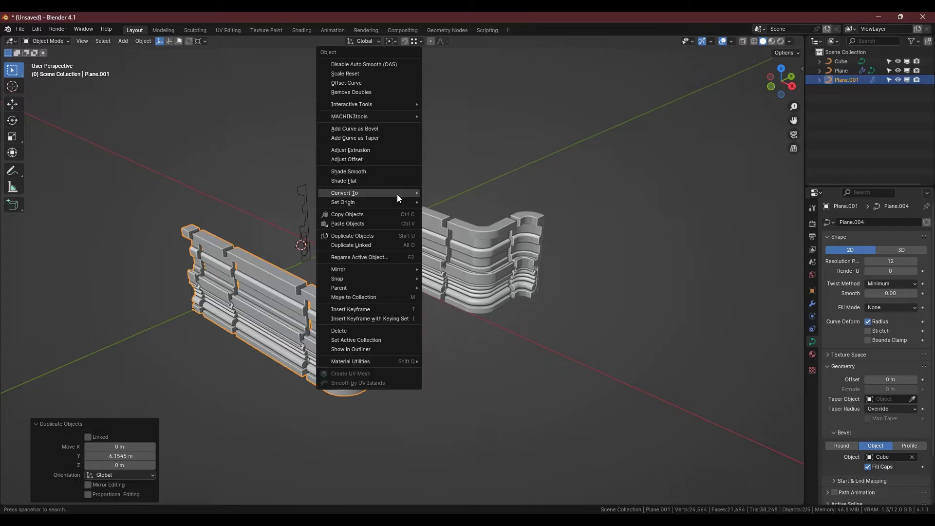
pyautogui.moveTo(398, 197)
pyautogui.click(447, 201)
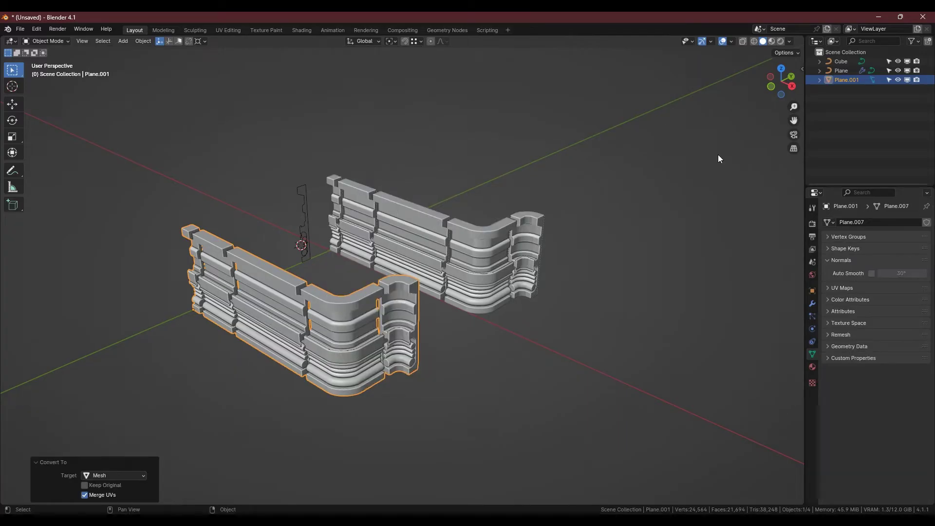
# - In top view, separate the short first segment at the straight end of the mesh wall into its own object
pyautogui.click(781, 69)
pyautogui.press('Tab')
pyautogui.scroll(3, 188, 309)
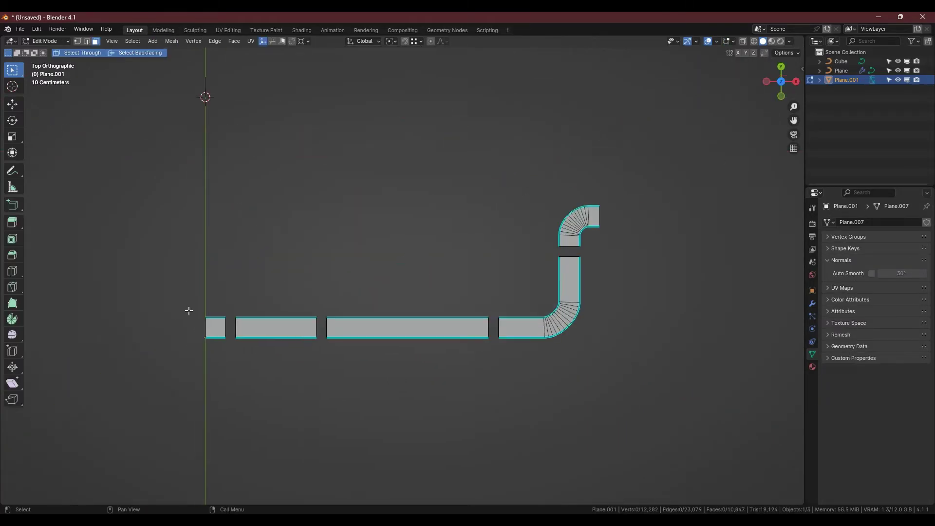
pyautogui.moveTo(174, 290); pyautogui.dragTo(230, 356)
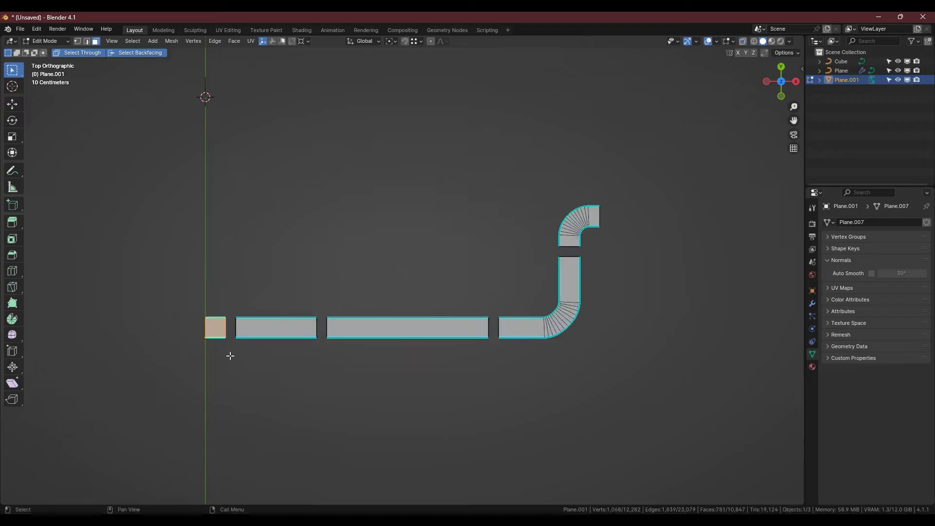
pyautogui.press('p')
pyautogui.click(230, 360)
# - Separate the second and third straight segments of the mesh wall, each into its own object
pyautogui.moveTo(228, 302); pyautogui.dragTo(322, 353)
pyautogui.press('p')
pyautogui.click(322, 353)
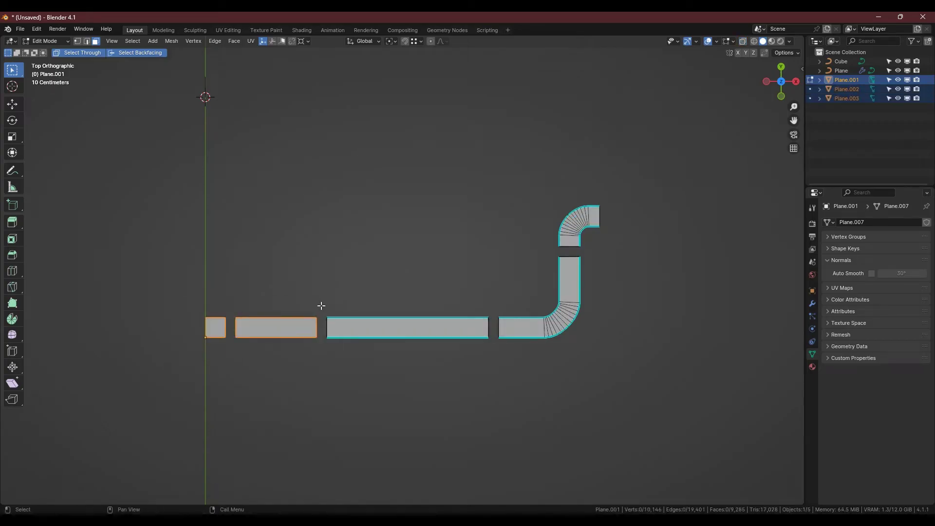
pyautogui.moveTo(321, 305); pyautogui.dragTo(493, 365)
pyautogui.press('p')
pyautogui.click(492, 364)
# - Separate the large rounded corner segment into its own object and leave edit mode
pyautogui.moveTo(587, 254); pyautogui.dragTo(495, 365)
pyautogui.press('p')
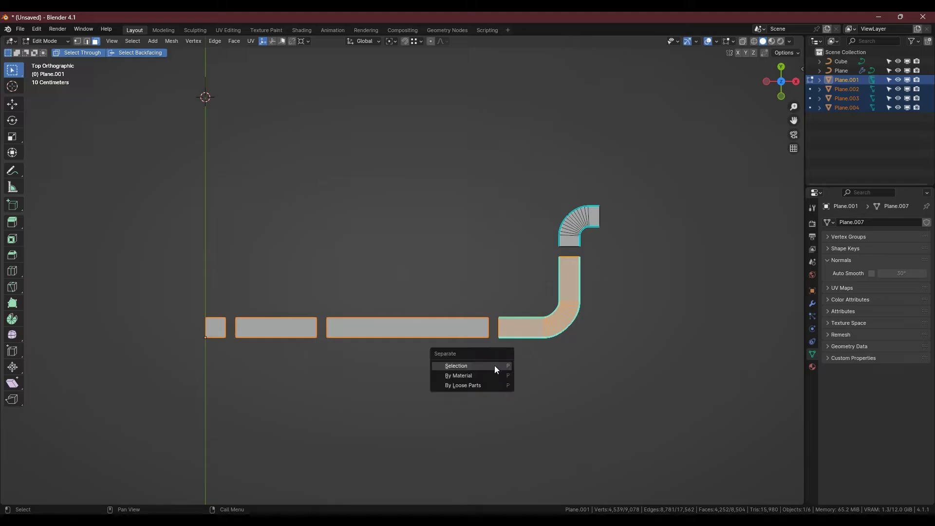
pyautogui.click(494, 365)
pyautogui.press('Tab')
# - Set the origin of each of the three straight wall pieces to its bottom corner vertex
pyautogui.moveTo(502, 331); pyautogui.dragTo(249, 371, button='middle')
pyautogui.click(281, 414)
pyautogui.keyDown('shift'); pyautogui.moveTo(281, 414); pyautogui.dragTo(333, 325, button='middle'); pyautogui.keyUp('shift')
pyautogui.press('Tab')
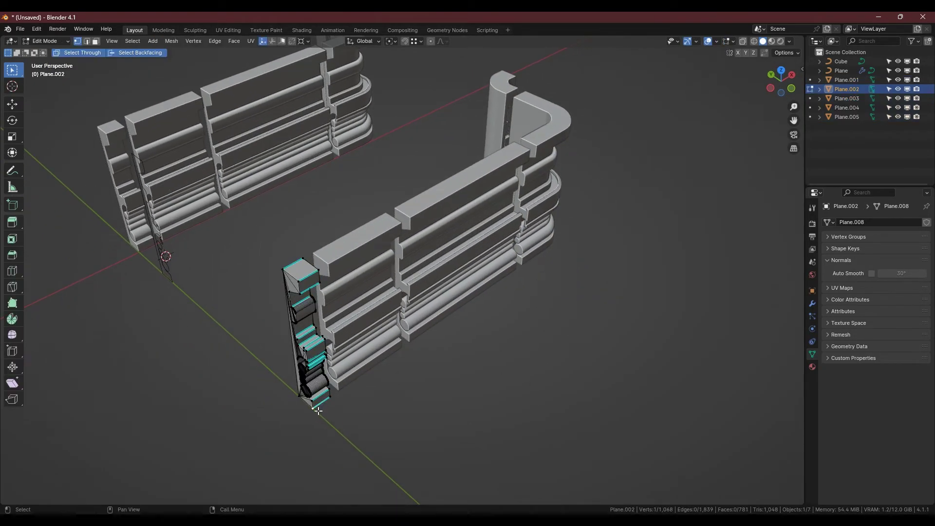
pyautogui.press('Tab')
pyautogui.click(351, 374)
pyautogui.press('Tab')
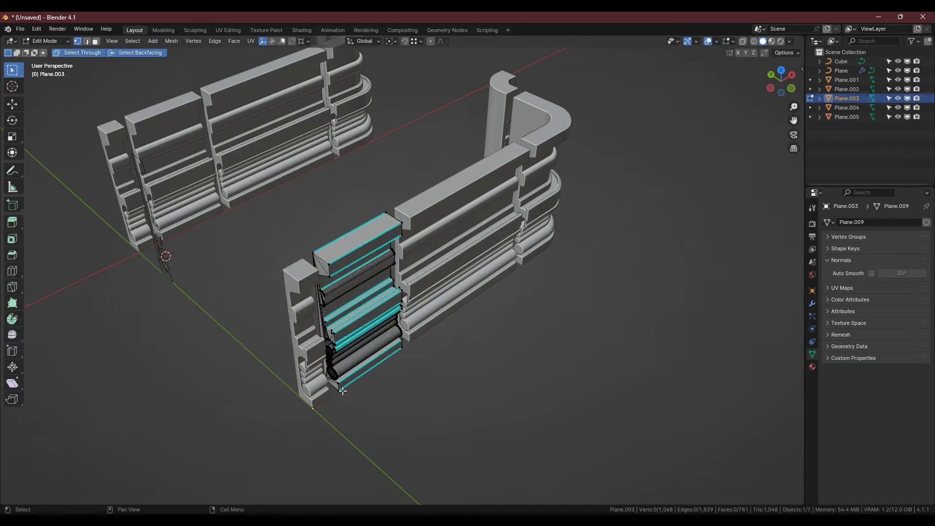
pyautogui.press('Tab')
pyautogui.click(430, 329)
pyautogui.press('Tab')
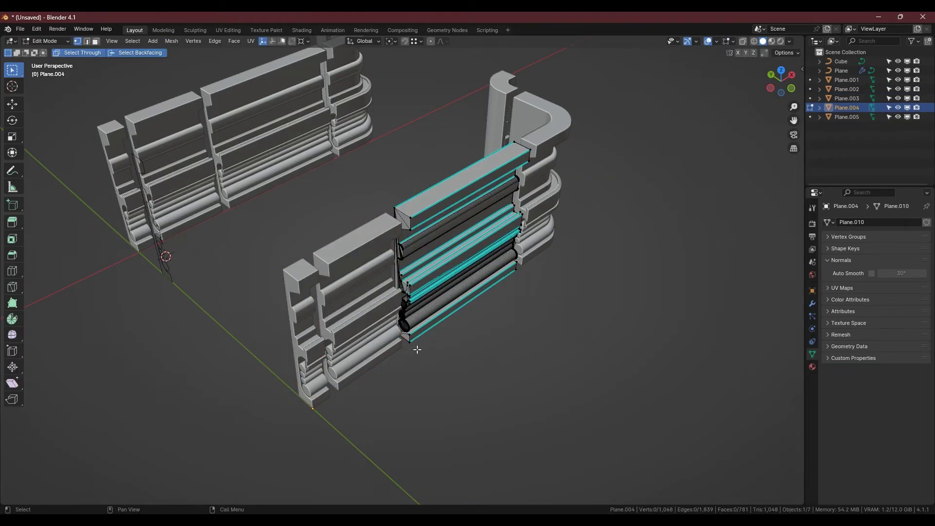
pyautogui.press('Tab')
# - Set the origins of the large rounded corner and the small curved end piece to a bottom corner vertex of each
pyautogui.moveTo(466, 310); pyautogui.dragTo(453, 275, button='middle')
pyautogui.click(457, 259)
pyautogui.scroll(4, 441, 276)
pyautogui.press('Tab')
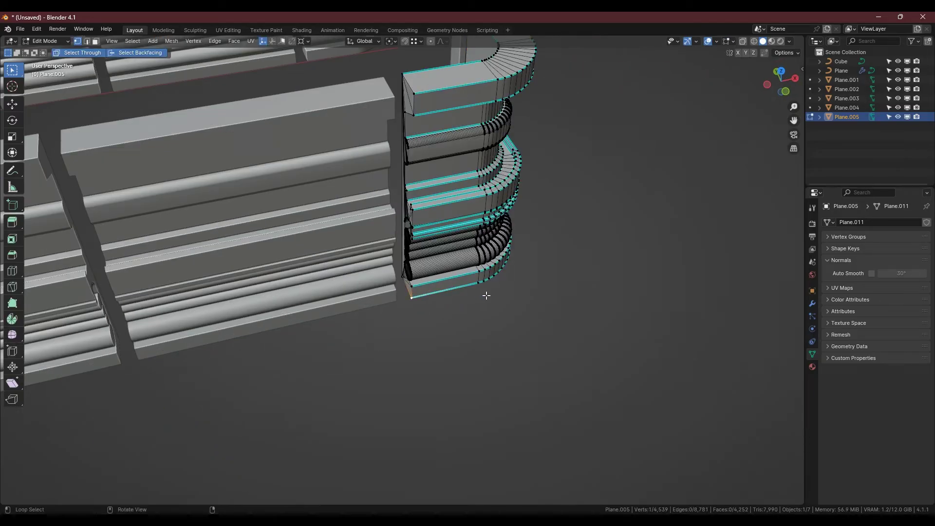
pyautogui.press('Tab')
pyautogui.scroll(-5, 502, 261)
pyautogui.moveTo(478, 311); pyautogui.dragTo(520, 281, button='middle')
pyautogui.click(527, 278)
pyautogui.scroll(3, 501, 306)
pyautogui.press('Tab')
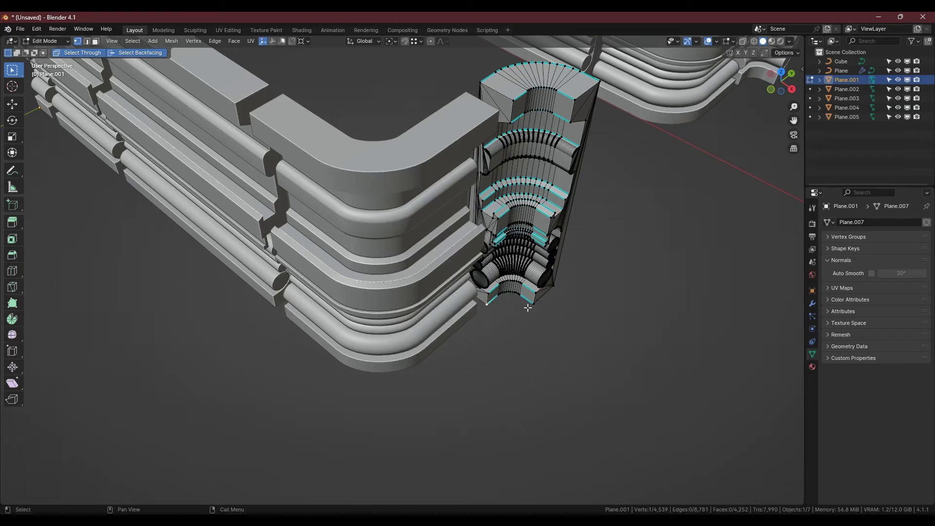
pyautogui.press('Tab')
# - Turn on snapping for moving objects, adjust its options and switch to the top view
pyautogui.scroll(-5, 515, 315)
pyautogui.moveTo(514, 315); pyautogui.dragTo(398, 316, button='middle')
pyautogui.click(406, 42)
pyautogui.click(417, 41)
pyautogui.click(408, 90)
pyautogui.moveTo(303, 255); pyautogui.dragTo(329, 254, button='middle')
pyautogui.click(782, 72)
# - Place linked duplicates of the long straight and small curved pieces end to end in front of the originals, rotating the curve -90° about Z
pyautogui.click(368, 239)
pyautogui.hotkey('shift', 'd')
pyautogui.click(358, 339)
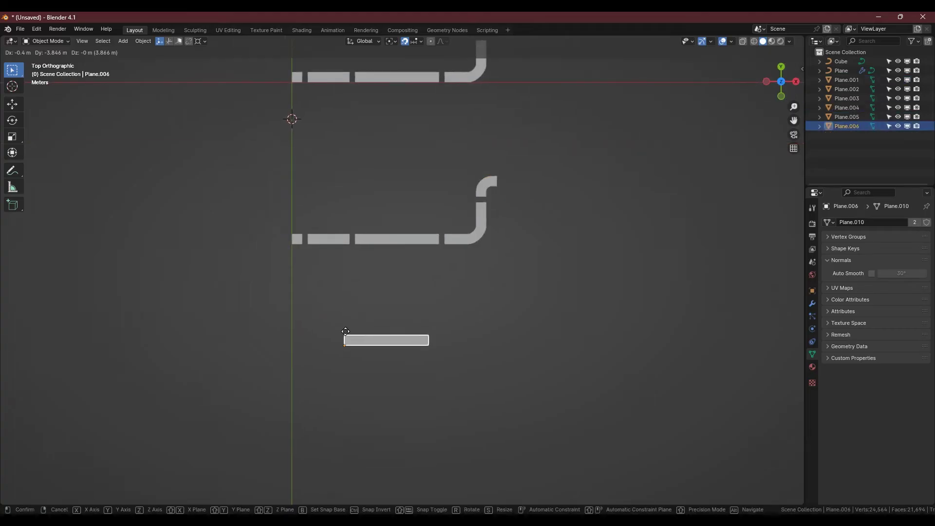
pyautogui.click(487, 187)
pyautogui.hotkey('alt', 'd')
pyautogui.click(432, 369)
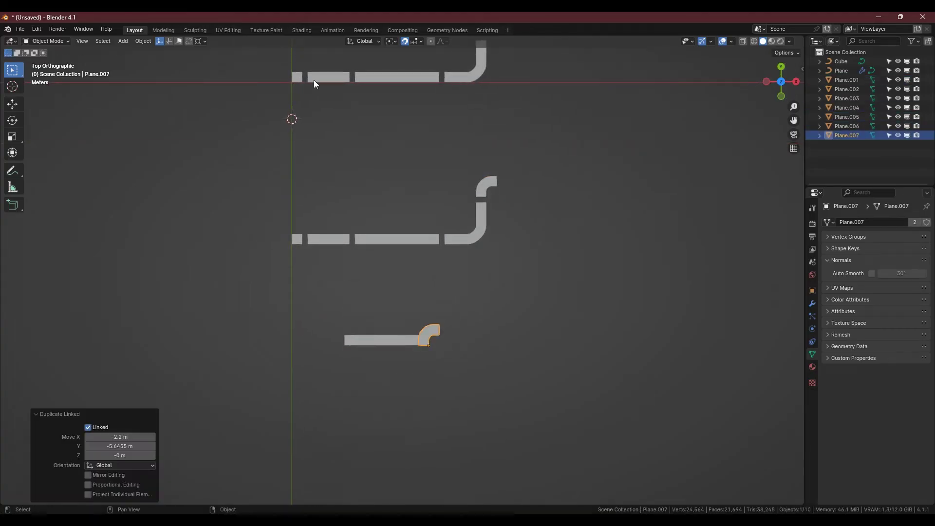
pyautogui.write('rz-90')
pyautogui.press('Return')
# - Attach a linked duplicate of the long straight piece to the small curve's free end, rotated -90° about Z
pyautogui.keyDown('shift'); pyautogui.moveTo(473, 289); pyautogui.dragTo(452, 221, button='middle'); pyautogui.keyUp('shift')
pyautogui.click(400, 172)
pyautogui.hotkey('alt', 'd')
pyautogui.click(506, 319)
pyautogui.write('rz-90')
pyautogui.press('Return')
# - Attach a linked duplicate of the large rounded corner to the lower end of the assembled wall, rotated -90° about Z
pyautogui.moveTo(446, 211); pyautogui.dragTo(487, 113, button='middle')
pyautogui.click(516, 152)
pyautogui.hotkey('alt', 'd')
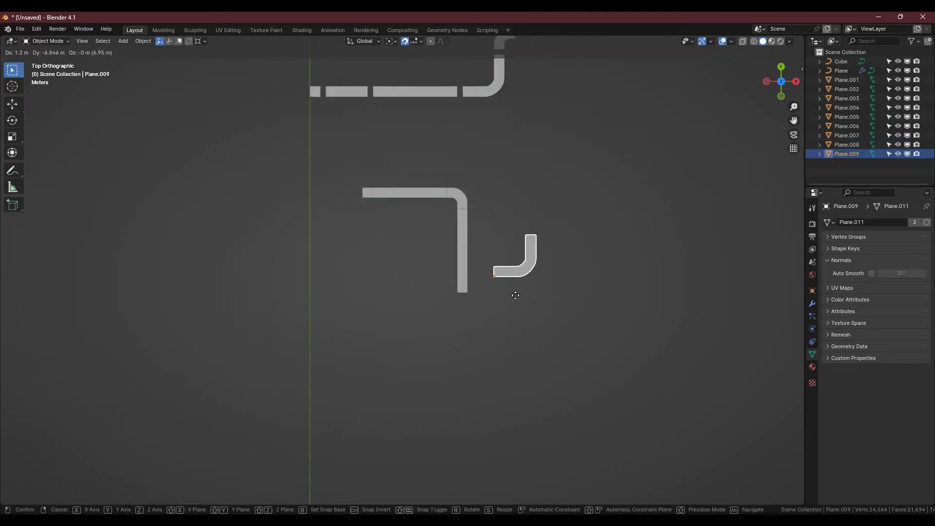
pyautogui.click(525, 184)
pyautogui.write('r90')
pyautogui.press('Return')
pyautogui.keyDown('shift'); pyautogui.moveTo(494, 234); pyautogui.dragTo(415, 238, button='middle'); pyautogui.keyUp('shift')
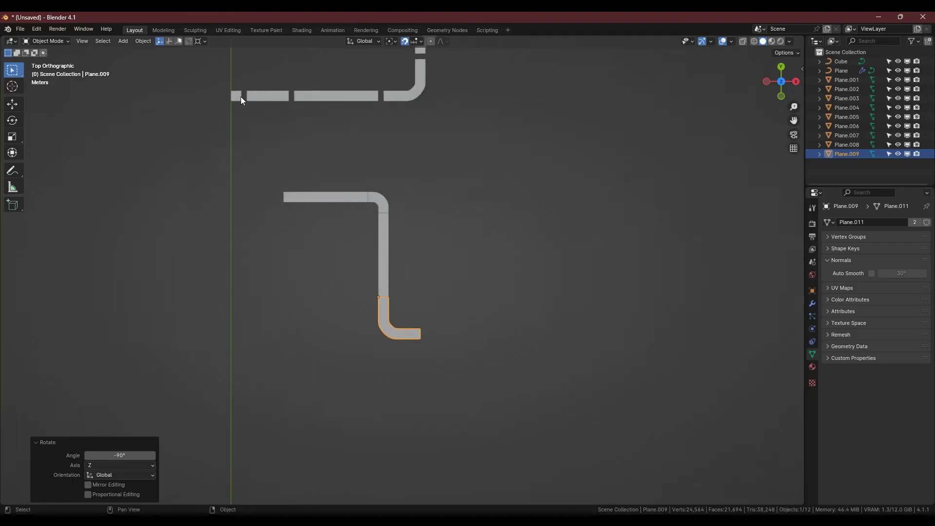
# - Place a linked duplicate of the medium straight piece at the free end of the large rounded corner
pyautogui.click(249, 96)
pyautogui.hotkey('alt', 'd')
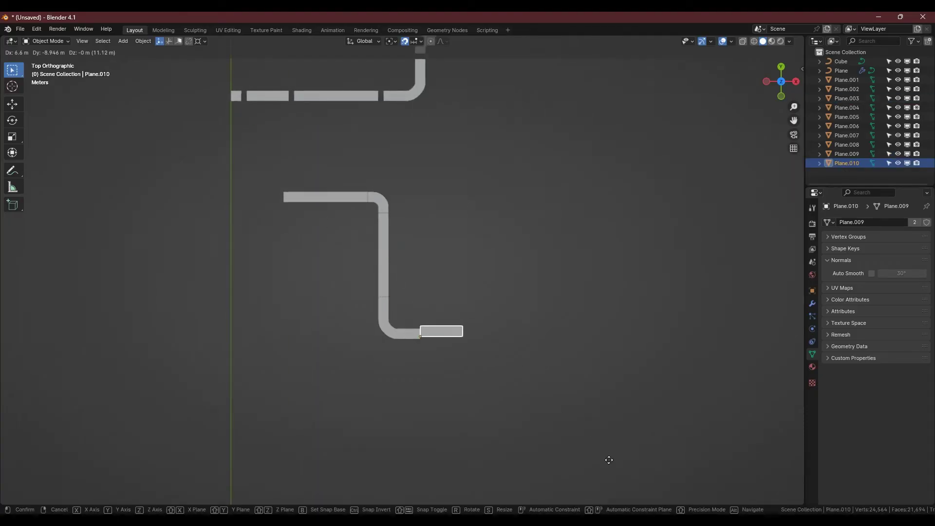
pyautogui.click(608, 463)
pyautogui.keyDown('shift'); pyautogui.moveTo(424, 235); pyautogui.dragTo(378, 269, button='middle'); pyautogui.keyUp('shift')
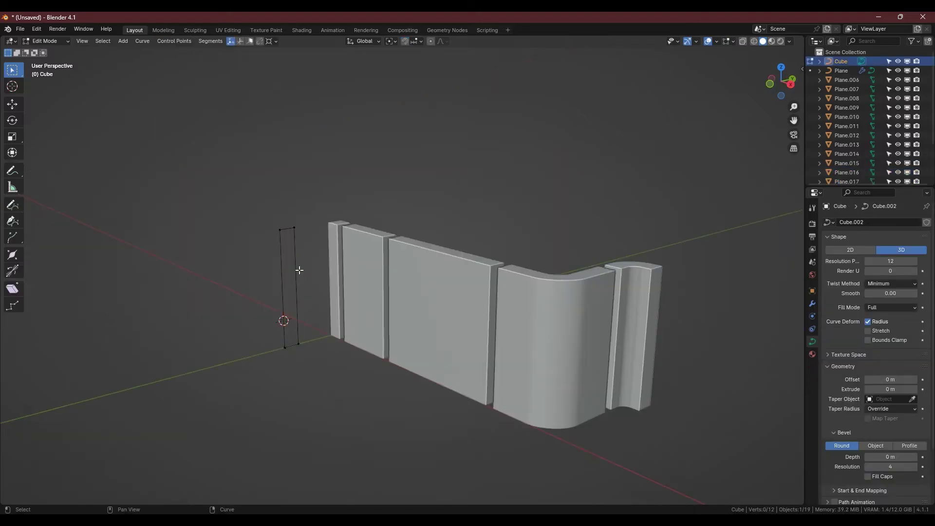
# - Convert the whole rectangular profile curve to the Poly spline type
pyautogui.scroll(1, 298, 270)
pyautogui.click(279, 267)
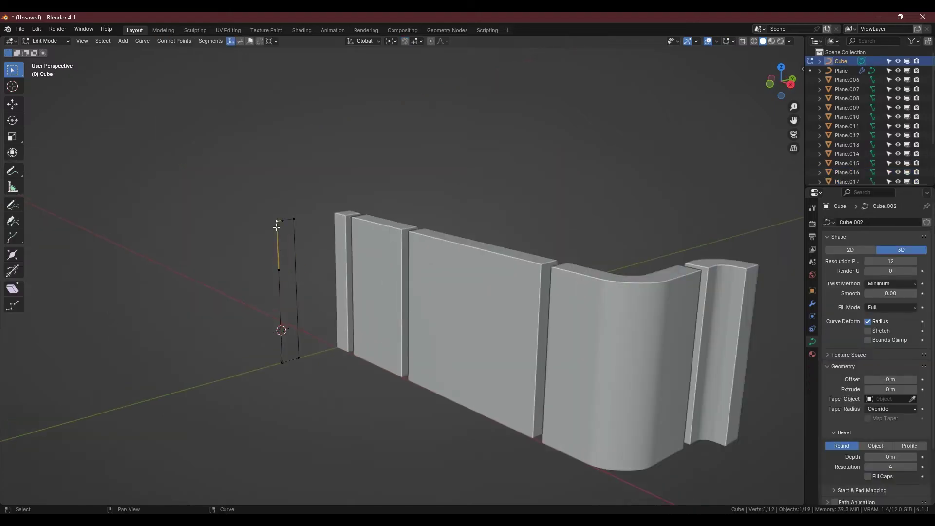
pyautogui.press('a')
pyautogui.rightClick(313, 334)
pyautogui.click(364, 332)
# - Subdivide the profile's long outer edge with two cuts and scale the new points apart by about 2.4
pyautogui.click(283, 360)
pyautogui.keyDown('shift'); pyautogui.click(276, 222); pyautogui.keyUp('shift')
pyautogui.rightClick(271, 224)
pyautogui.click(248, 103)
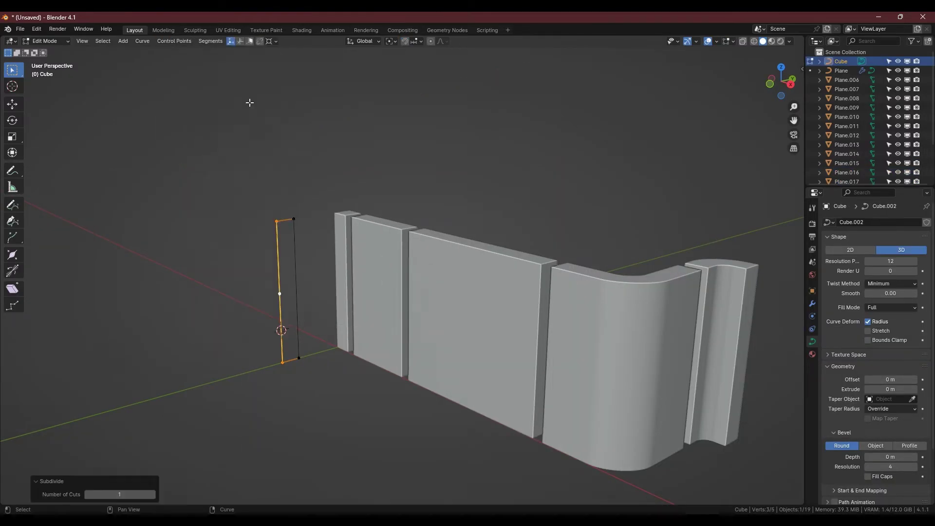
pyautogui.click(152, 495)
pyautogui.press('s')
pyautogui.click(359, 333)
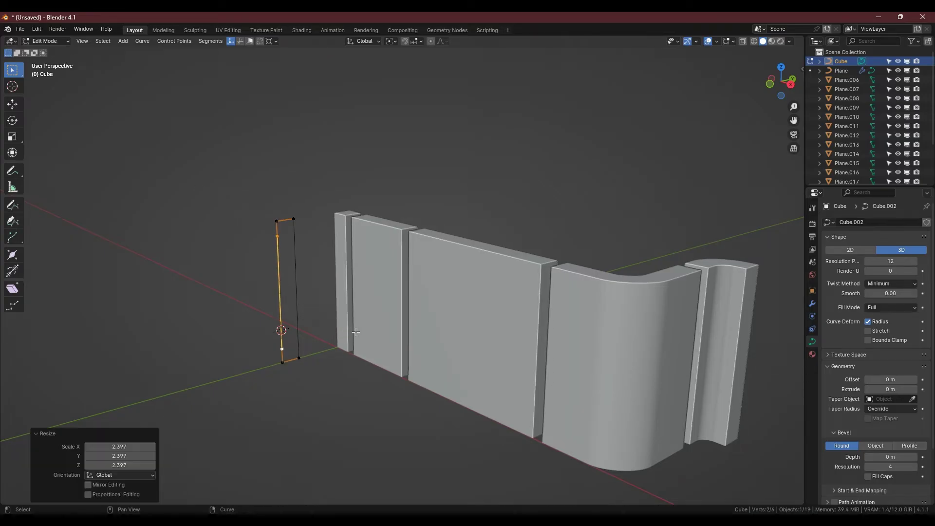
# - Extrude the two new outer-edge points inward along Y by about 0.28 m
pyautogui.press('e')
pyautogui.press('y')
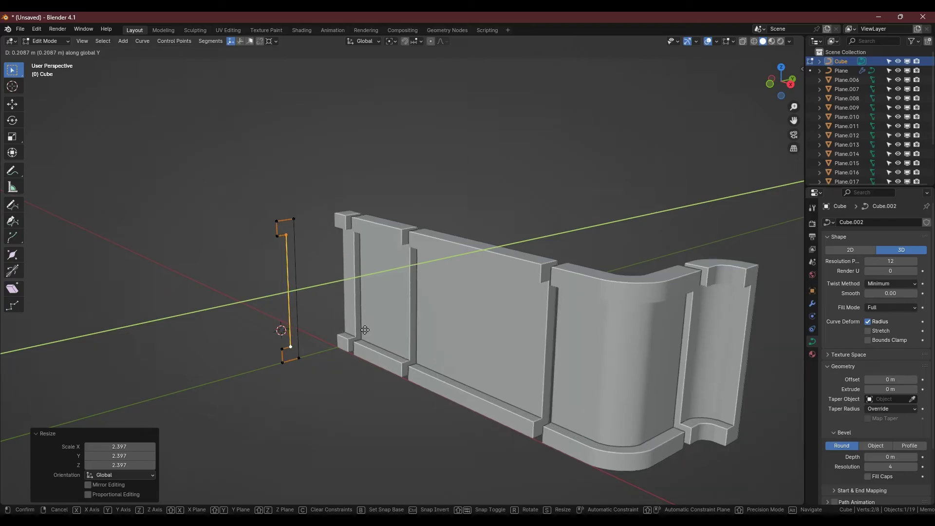
pyautogui.click(367, 330)
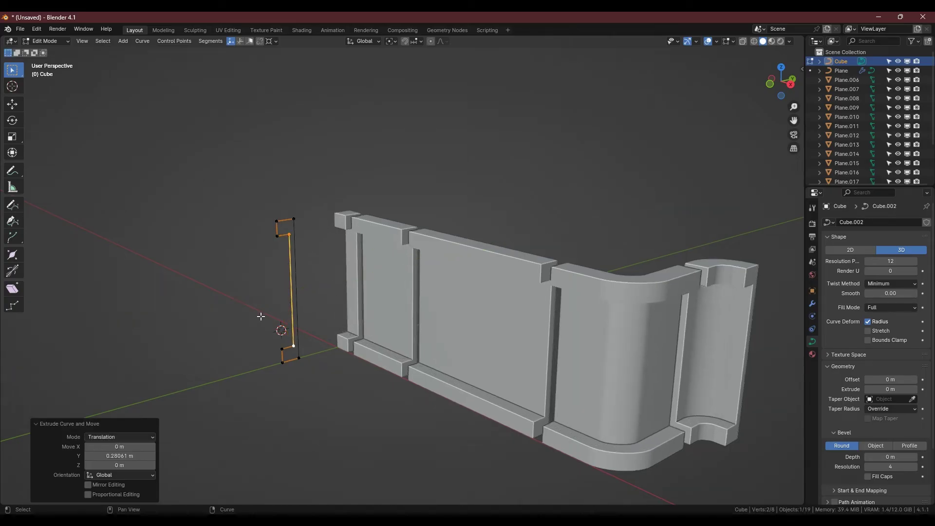
# - Subdivide the recessed edge of the profile and move the new point down along Z by about 0.31 m
pyautogui.scroll(4, 279, 286)
pyautogui.rightClick(289, 287)
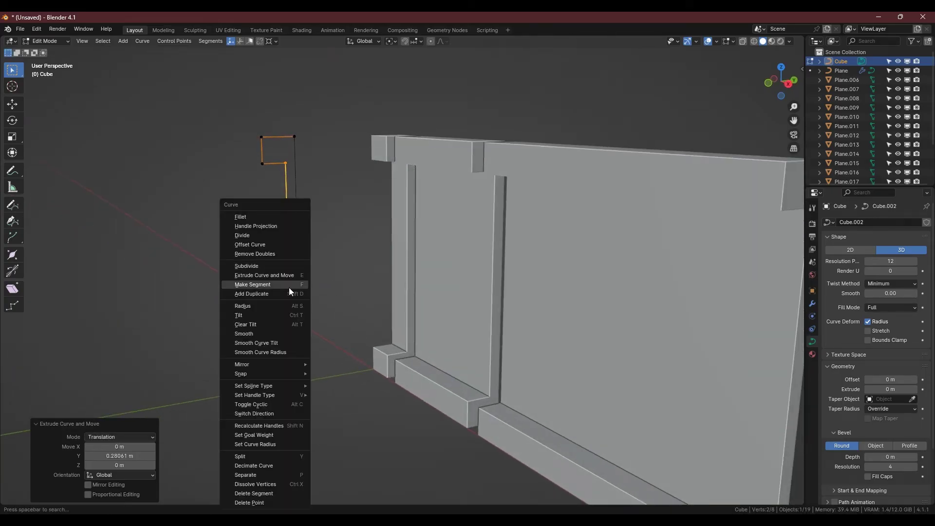
pyautogui.click(274, 266)
pyautogui.click(291, 261)
pyautogui.press('g')
pyautogui.press('z')
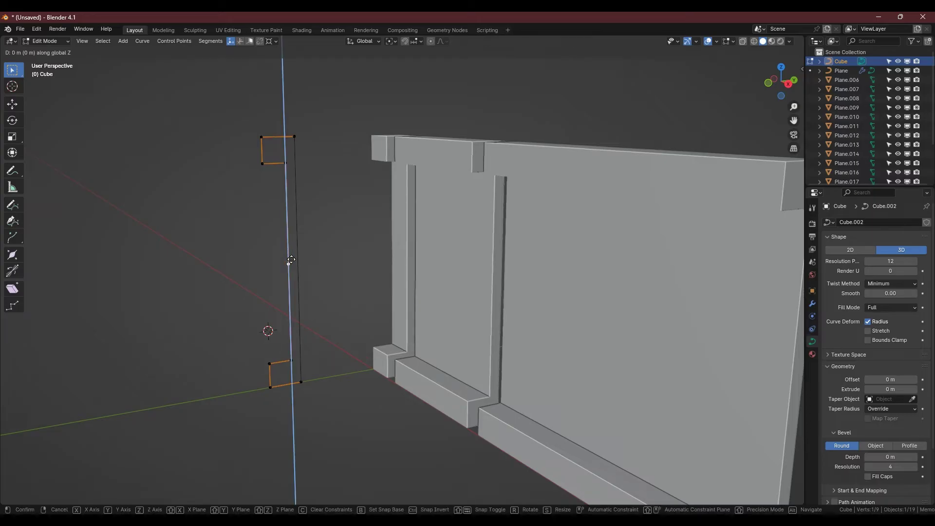
pyautogui.click(294, 286)
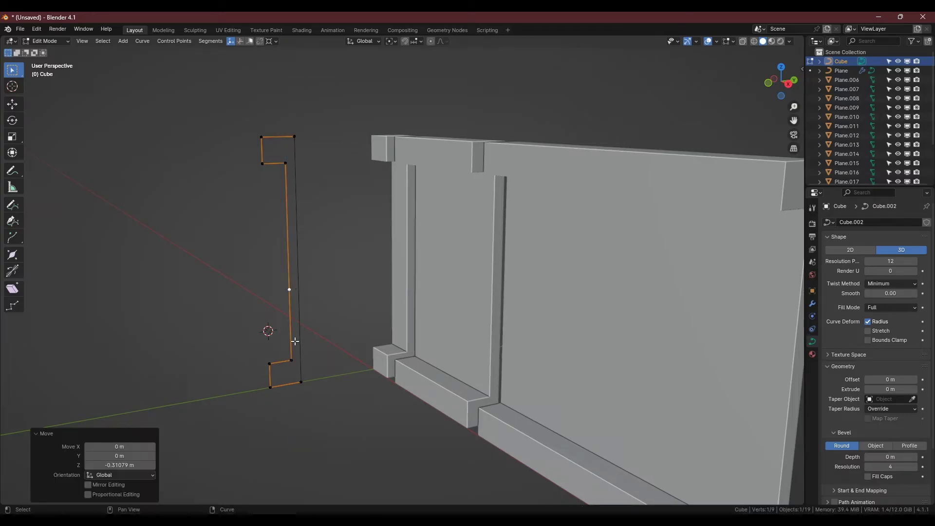
# - Subdivide the lower part of the recessed edge and extrude its upper half outward along Y by about 0.23 m
pyautogui.click(290, 290)
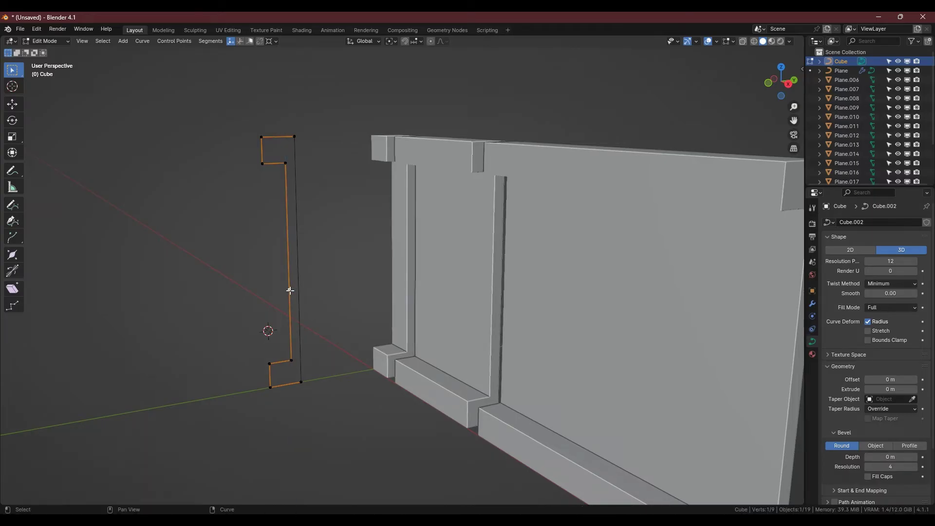
pyautogui.keyDown('shift'); pyautogui.click(290, 360); pyautogui.keyUp('shift')
pyautogui.rightClick(259, 296)
pyautogui.click(259, 296)
pyautogui.click(291, 324)
pyautogui.press('e')
pyautogui.press('y')
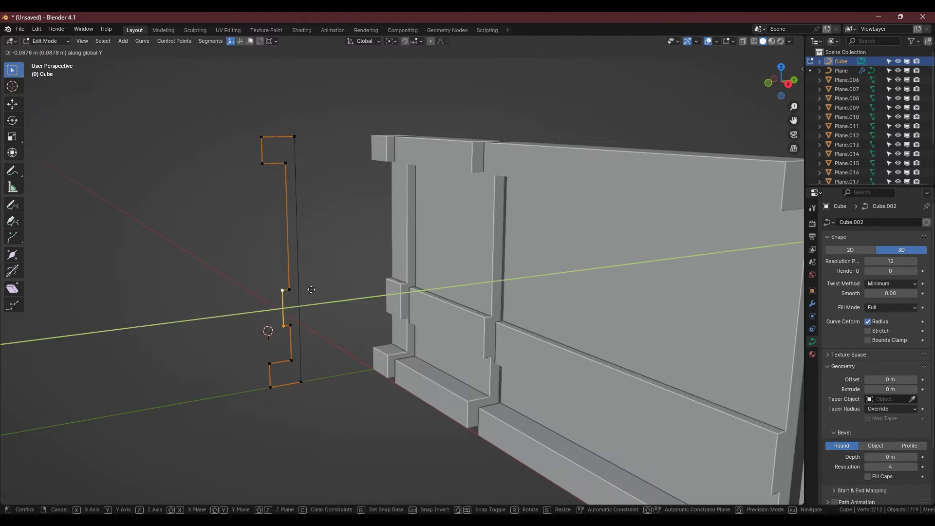
pyautogui.click(290, 292)
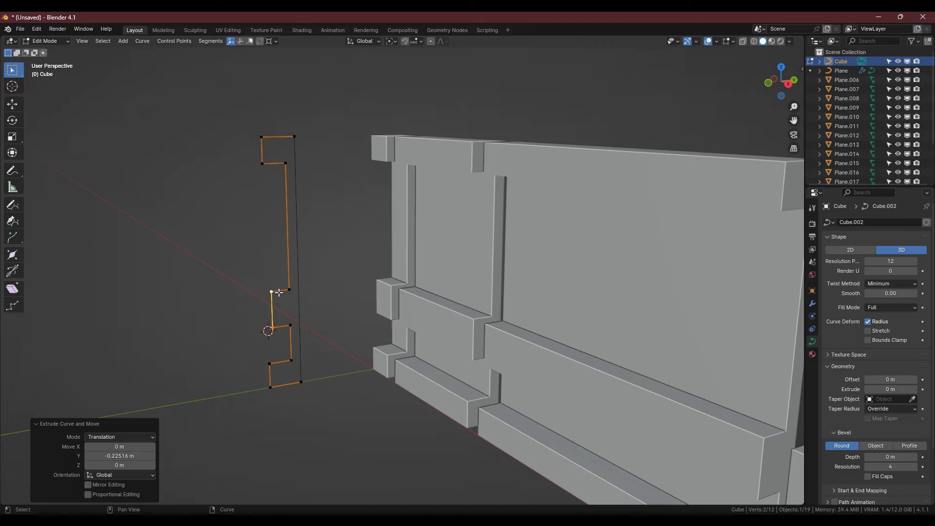
pyautogui.press('r')
pyautogui.press('x')
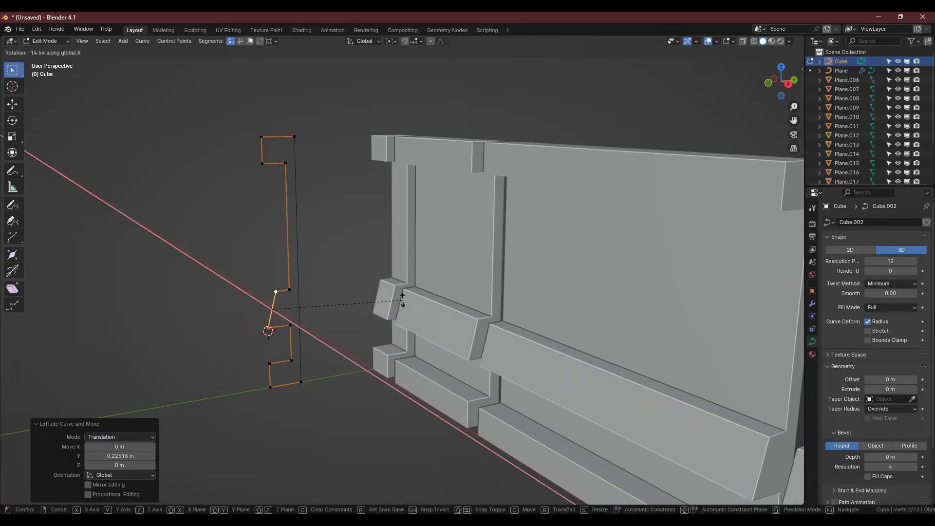
pyautogui.rightClick(403, 299)
# - Shear the outer segment of the new ledge with an offset of about -0.346 so it slopes outward at the bottom
pyautogui.click(12, 289)
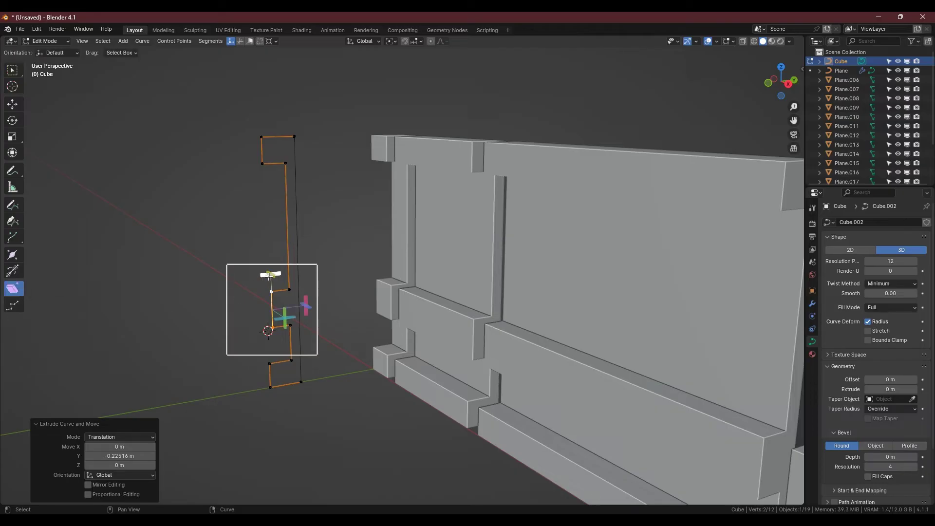
pyautogui.moveTo(269, 276); pyautogui.dragTo(413, 284)
pyautogui.moveTo(217, 322); pyautogui.dragTo(203, 320, button='middle')
pyautogui.scroll(2, 209, 317)
pyautogui.press('w')
# - Shift the sheared ledge segment along Y
pyautogui.press('g')
pyautogui.press('y')
pyautogui.click(248, 300)
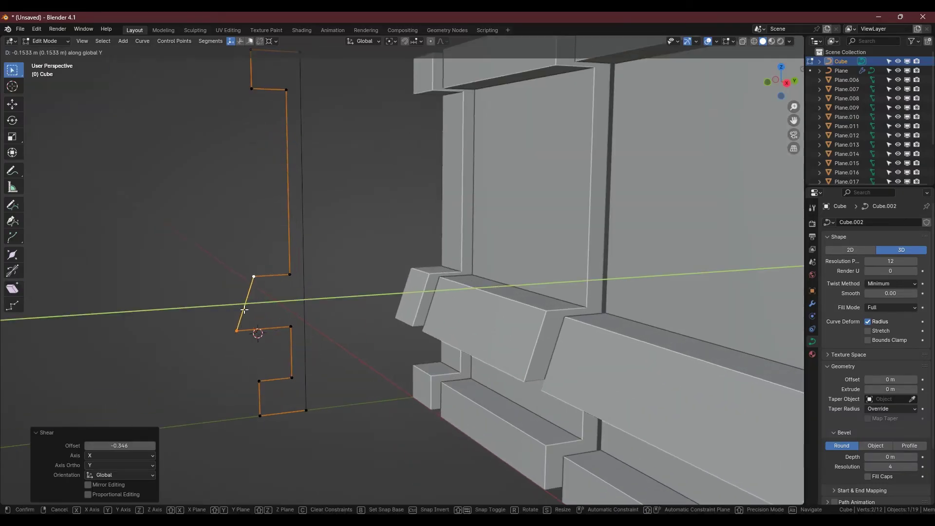
pyautogui.rightClick(249, 300)
pyautogui.press('g')
pyautogui.press('y')
pyautogui.click(266, 292)
# - Round the ledge of the profile and add a rotated, scaled circle beneath it in the same curve
pyautogui.press('v')
pyautogui.press('Tab')
pyautogui.moveTo(338, 334); pyautogui.dragTo(482, 304, button='middle')
pyautogui.scroll(-2, 482, 305)
pyautogui.scroll(4, 234, 331)
pyautogui.press('Tab')
pyautogui.hotkey('shift', 'a')
pyautogui.press('r')
pyautogui.press('s')
pyautogui.press('g')
pyautogui.press('Tab')
pyautogui.scroll(-5, 228, 332)
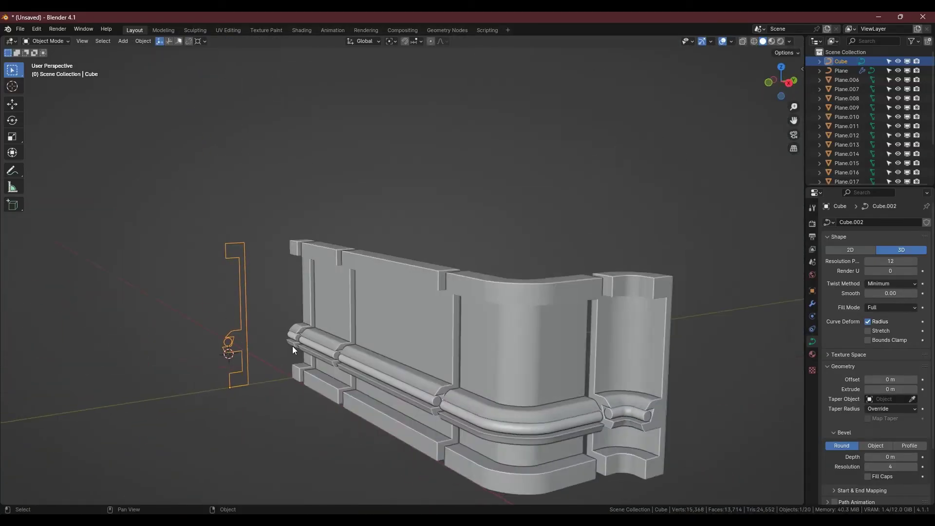
# - Reposition the selected part of the profile's ledge within the YZ plane and leave edit mode
pyautogui.scroll(6, 229, 336)
pyautogui.press('Tab')
pyautogui.press('g')
pyautogui.hotkey('shift', 'x')
pyautogui.click(238, 446)
pyautogui.press('Tab')
pyautogui.moveTo(126, 336); pyautogui.dragTo(238, 291, button='middle')
pyautogui.scroll(-5, 238, 291)
# - Duplicate the swept wall curve and place the copy in front of it along Y
pyautogui.click(410, 302)
pyautogui.hotkey('shift', 'd')
pyautogui.press('y')
pyautogui.click(327, 369)
# - Select the duplicated wall's entire long straight segment and place a separate copy of it in front along Y
pyautogui.press('Tab')
pyautogui.moveTo(328, 369); pyautogui.dragTo(400, 379, button='middle')
pyautogui.scroll(3, 382, 358)
pyautogui.scroll(-1, 360, 370)
pyautogui.click(312, 395)
pyautogui.hotkey('ctrl', 'l')
pyautogui.scroll(-2, 370, 380)
pyautogui.hotkey('shift', 'd')
pyautogui.press('y')
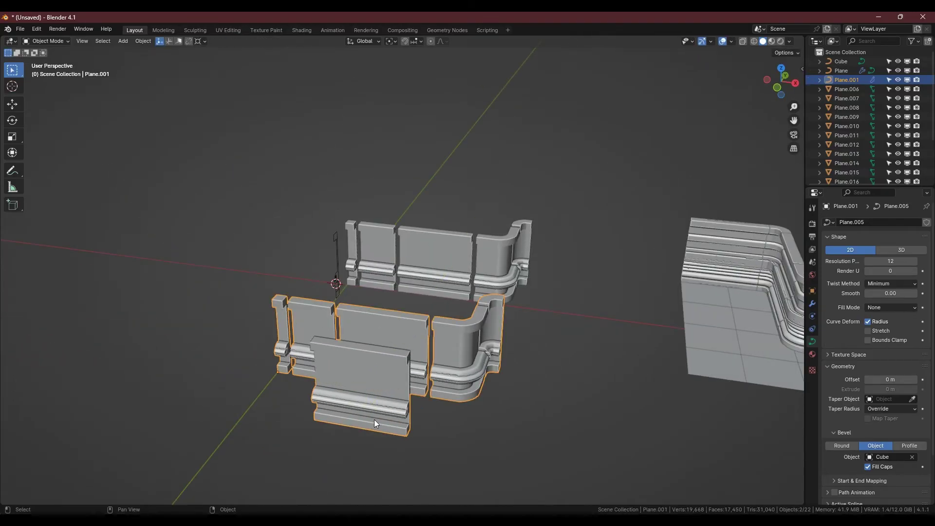
# - Convert the duplicated wall and the separate front panel to meshes
pyautogui.moveTo(369, 315)
pyautogui.click(417, 322)
pyautogui.hotkey('ctrl', 'j')
pyautogui.moveTo(348, 397); pyautogui.dragTo(457, 359, button='middle')
pyautogui.click(782, 72)
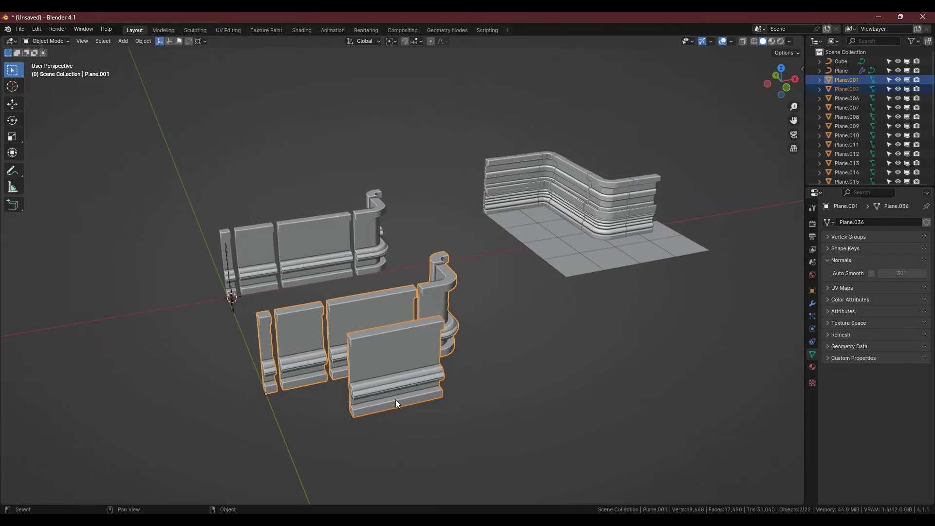
# - Add a cube and snap it to the position of the front wall panel
pyautogui.click(407, 404)
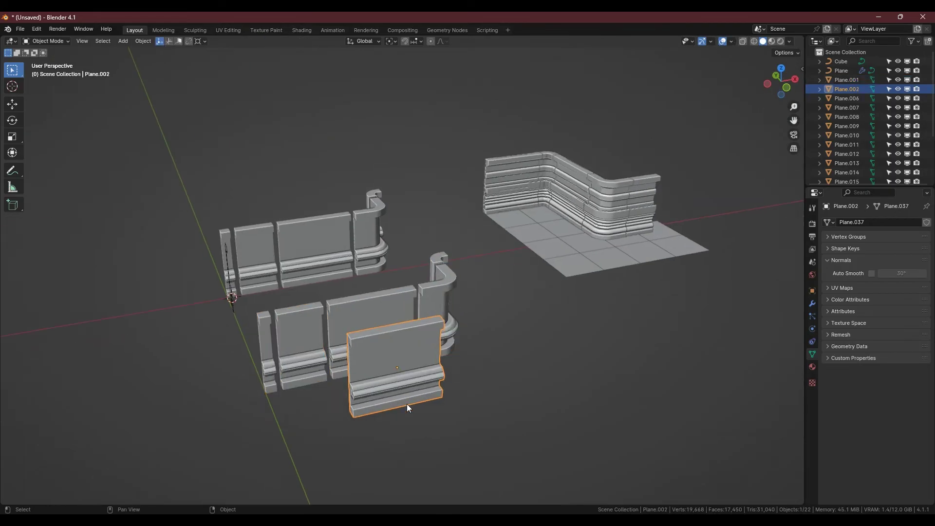
pyautogui.hotkey('shift', 'a')
pyautogui.moveTo(450, 330)
pyautogui.click(528, 145)
pyautogui.keyDown('shift'); pyautogui.click(428, 390); pyautogui.keyUp('shift')
pyautogui.rightClick(429, 394)
pyautogui.moveTo(428, 395)
pyautogui.click(482, 426)
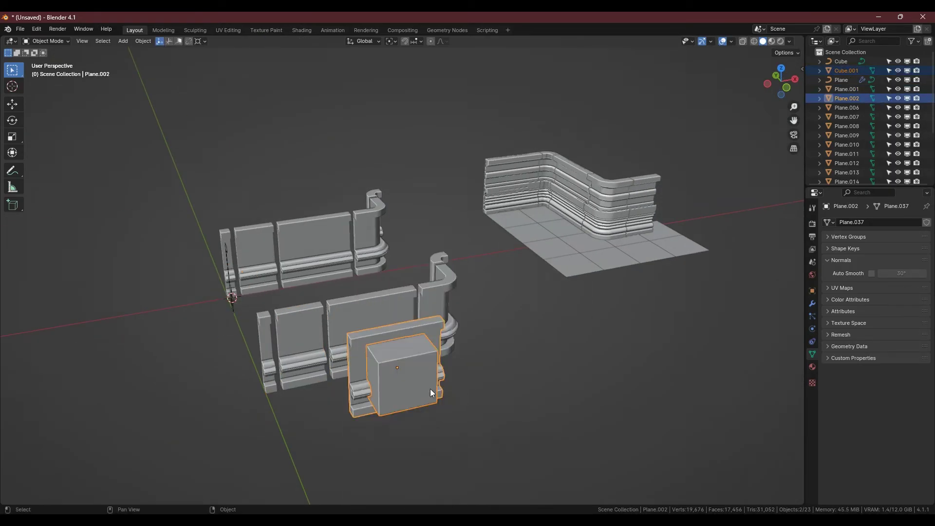
# - Raise the cube along Z to the panel's upper section and scale it uniformly to about 0.424
pyautogui.click(393, 365)
pyautogui.moveTo(467, 418); pyautogui.dragTo(475, 387, button='middle')
pyautogui.press('g')
pyautogui.press('z')
pyautogui.click(560, 357)
pyautogui.press('s')
pyautogui.click(471, 350)
# - Stretch the cube along the X axis to the width of a window opening in the front wall panel
pyautogui.scroll(1, 471, 348)
pyautogui.press('s')
pyautogui.press('x')
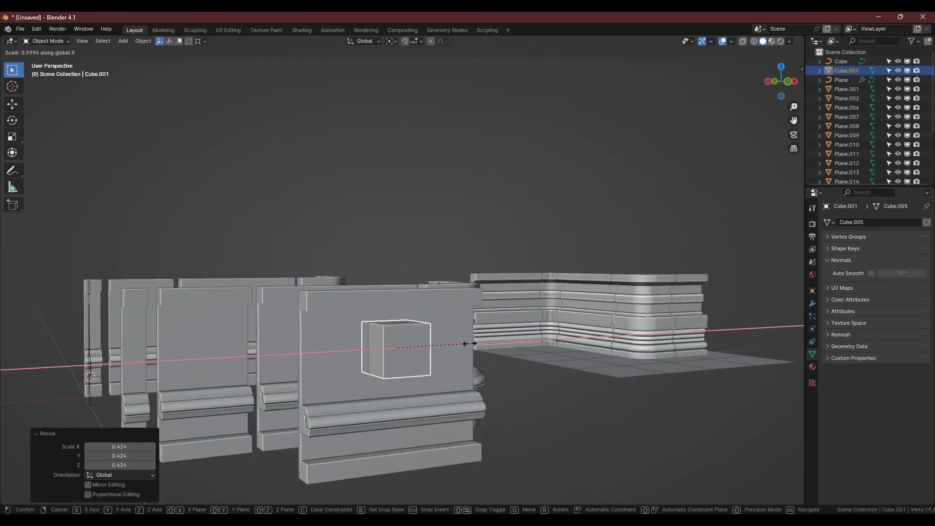
pyautogui.click(540, 347)
# - Cut a window opening through the front wall panel with a Boolean difference using the stretched cube
pyautogui.moveTo(526, 339)
pyautogui.mouseDown(button='middle')
pyautogui.moveTo(516, 362)
pyautogui.moveTo(506, 352)
pyautogui.mouseUp(button='middle')
pyautogui.scroll(2, 389, 326)
pyautogui.keyDown('shift'); pyautogui.click(483, 268); pyautogui.keyUp('shift')
pyautogui.hotkey('ctrl', 'shift', 'b')
pyautogui.click(477, 323)
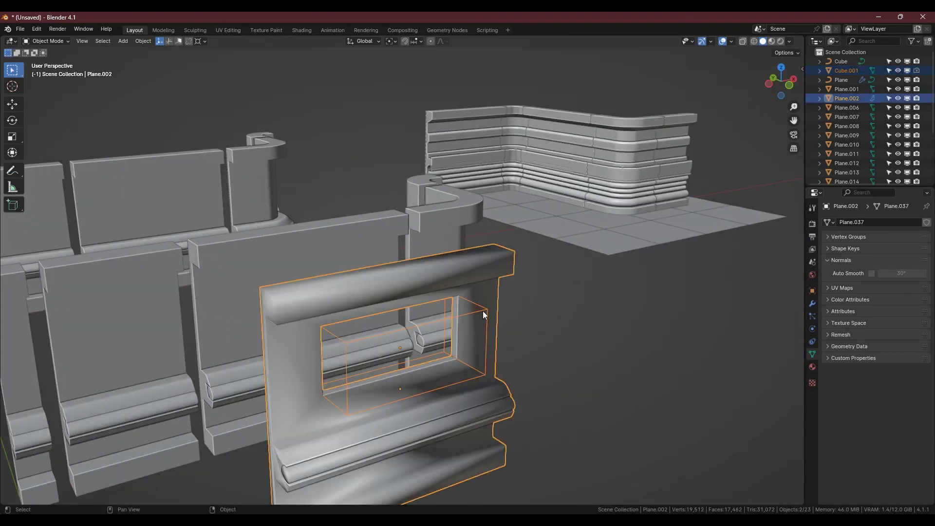
# - Apply auto smooth shading to the front wall panel
pyautogui.click(504, 267)
pyautogui.rightClick(505, 267)
pyautogui.click(487, 127)
# - Bevel the cutter cube's four depth edges about 0.19 m with one segment to chamfer the window corners
pyautogui.click(482, 315)
pyautogui.moveTo(480, 316); pyautogui.dragTo(434, 323, button='middle')
pyautogui.press('Tab')
pyautogui.click(88, 494)
pyautogui.moveTo(489, 353); pyautogui.dragTo(453, 370, button='middle')
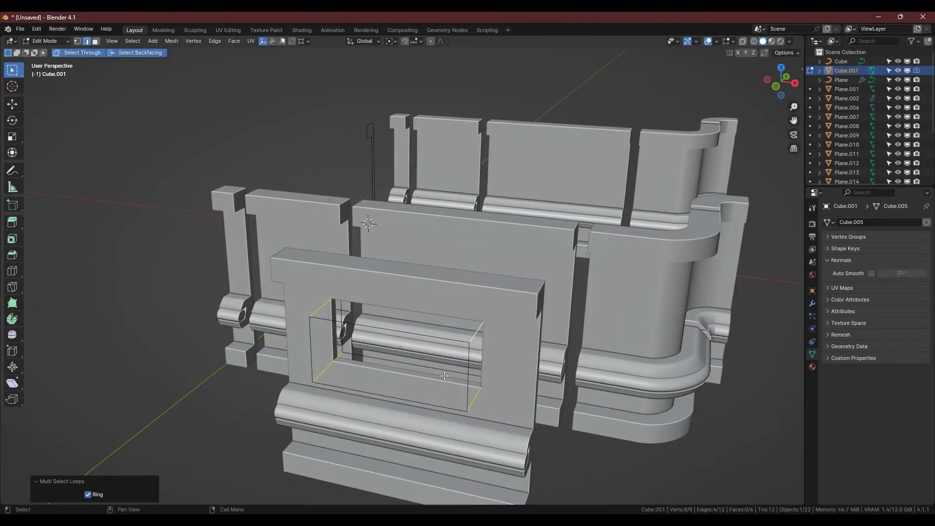
pyautogui.hotkey('ctrl', 'b')
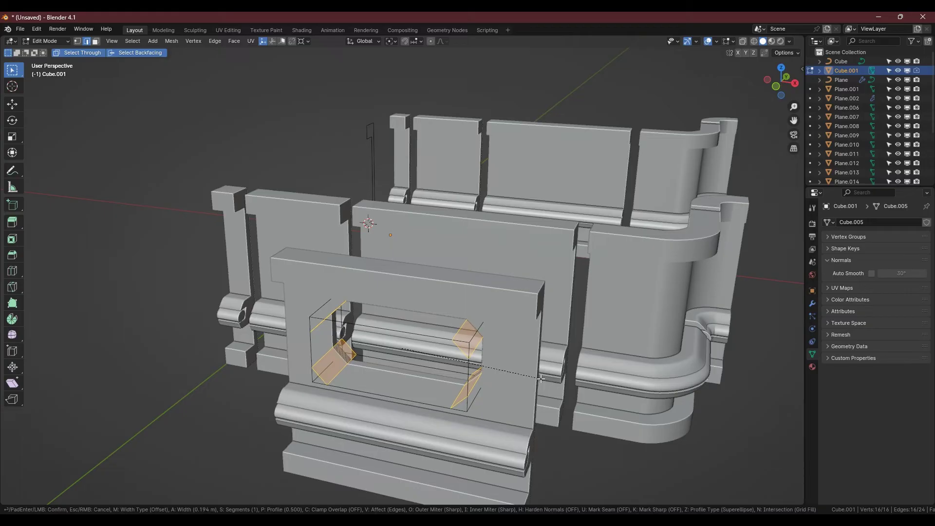
pyautogui.click(540, 379)
# - Apply the Boolean cut to the front wall panel and check the resulting window
pyautogui.press('Tab')
pyautogui.click(517, 370)
pyautogui.hotkey('ctrl', 'shift', 'b')
pyautogui.click(480, 458)
pyautogui.scroll(-6, 331, 343)
pyautogui.click(368, 358)
pyautogui.moveTo(332, 341)
pyautogui.mouseDown(button='middle')
pyautogui.moveTo(367, 357)
pyautogui.moveTo(323, 320)
pyautogui.moveTo(380, 353)
pyautogui.mouseUp(button='middle')
pyautogui.scroll(3, 323, 321)
pyautogui.press('Tab')
pyautogui.press('Tab')
# - Separate the duplicated wall's short end piece and medium straight segment into their own objects
pyautogui.click(781, 69)
pyautogui.click(479, 283)
pyautogui.press('Tab')
pyautogui.moveTo(316, 249); pyautogui.dragTo(360, 301)
pyautogui.press('p')
pyautogui.click(360, 300)
pyautogui.moveTo(361, 255); pyautogui.dragTo(449, 303)
pyautogui.press('p')
pyautogui.click(448, 302)
# - Separate the duplicated wall's long straight segment and large outer corner into their own objects
pyautogui.moveTo(450, 255); pyautogui.dragTo(617, 302)
pyautogui.press('p')
pyautogui.click(618, 302)
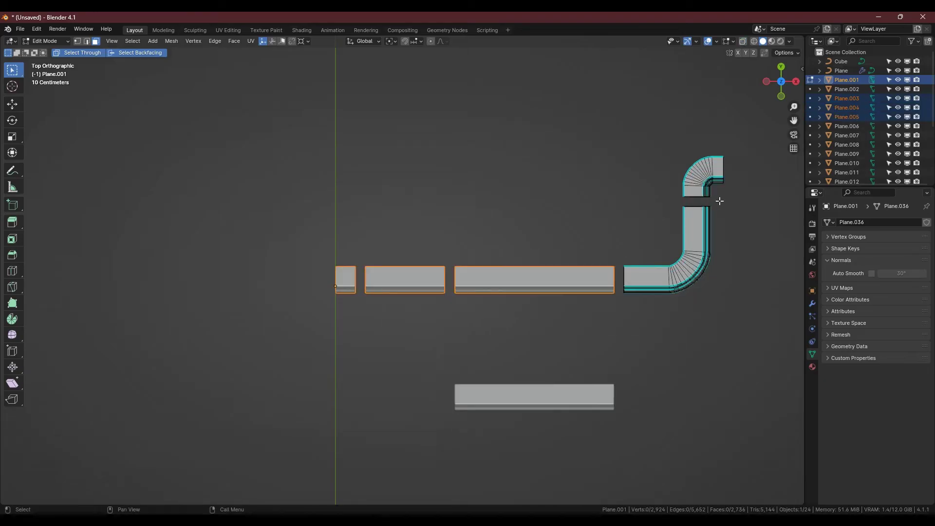
pyautogui.moveTo(721, 202); pyautogui.dragTo(617, 322)
pyautogui.press('p')
pyautogui.click(617, 321)
pyautogui.press('Tab')
# - Select the bottom vertex at the open straight end of the large outer corner piece
pyautogui.moveTo(311, 373); pyautogui.dragTo(350, 328, button='middle')
pyautogui.click(351, 328)
pyautogui.press('Tab')
pyautogui.moveTo(501, 336); pyautogui.dragTo(434, 345, button='middle')
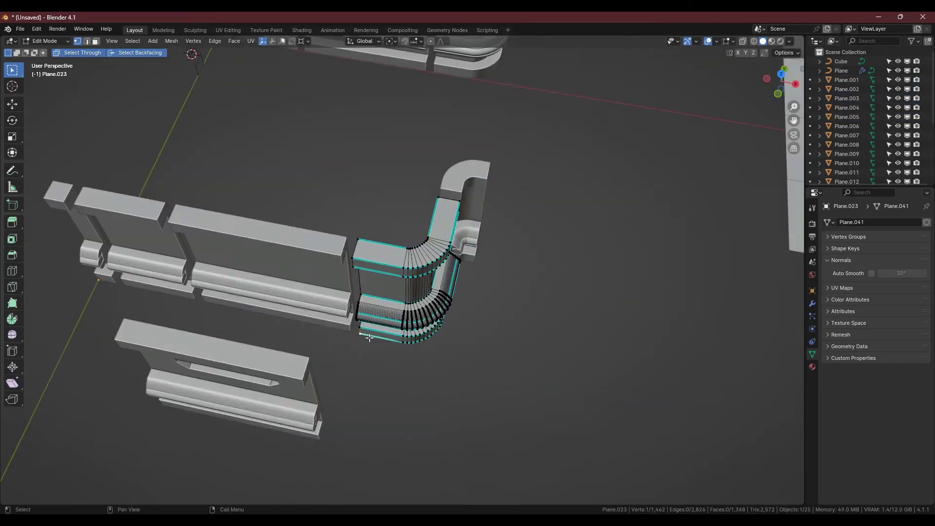
pyautogui.press('Tab')
# - Position a straight wall panel in the open space in front of the separated wall pieces
pyautogui.press('KP_7')
pyautogui.click(439, 271)
pyautogui.scroll(2, 439, 272)
pyautogui.press('g')
pyautogui.click(413, 332)
# - Duplicate the small inner corner piece, place it beside the front panel and rotate it -90° about Z
pyautogui.click(605, 78)
pyautogui.hotkey('shift', 'd')
pyautogui.click(551, 332)
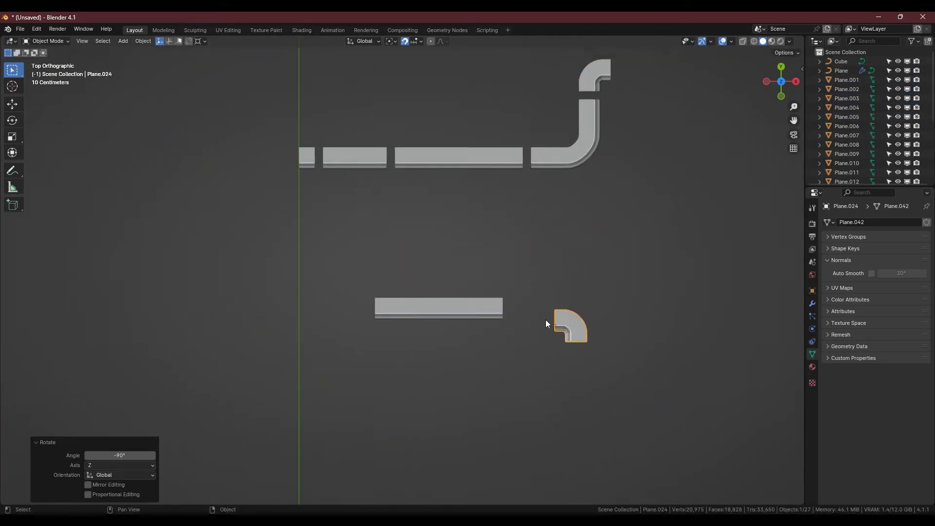
pyautogui.click(500, 322)
# - Snap the rotated corner copy against the front panel, undoing the first attempt
pyautogui.moveTo(501, 321); pyautogui.dragTo(553, 261, button='middle')
pyautogui.scroll(5, 551, 272)
pyautogui.press('g')
pyautogui.click(505, 466)
pyautogui.hotkey('ctrl', 'z')
pyautogui.press('KP_7')
pyautogui.press('g')
pyautogui.click(310, 259)
pyautogui.moveTo(468, 297); pyautogui.dragTo(487, 212, button='middle')
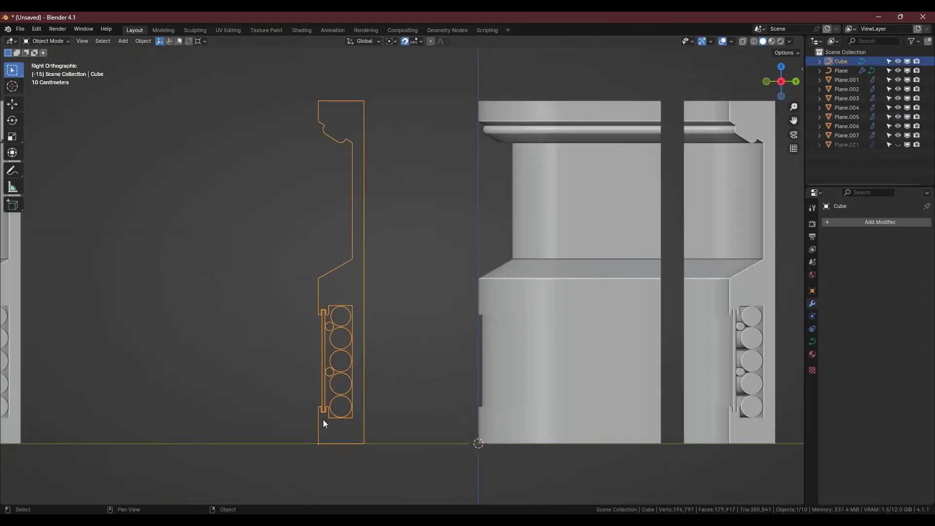
# - Examine the detailed wall profile curve with its recessed circle shapes and the wall pieces swept from it
pyautogui.scroll(7, 323, 420)
pyautogui.press('Tab')
pyautogui.scroll(-9, 341, 401)
pyautogui.press('Tab')
pyautogui.click(494, 317)
pyautogui.moveTo(497, 316); pyautogui.dragTo(538, 334, button='middle')
pyautogui.keyDown('shift'); pyautogui.moveTo(538, 334); pyautogui.dragTo(455, 336, button='middle'); pyautogui.keyUp('shift')
pyautogui.scroll(-3, 380, 335)
pyautogui.keyDown('shift'); pyautogui.moveTo(367, 304); pyautogui.dragTo(433, 303, button='middle'); pyautogui.keyUp('shift')
pyautogui.click(222, 346)
pyautogui.scroll(-3, 272, 350)
pyautogui.keyDown('shift'); pyautogui.moveTo(317, 351); pyautogui.dragTo(367, 325, button='middle'); pyautogui.keyUp('shift')
pyautogui.moveTo(258, 372); pyautogui.dragTo(350, 371, button='middle')
pyautogui.click(222, 419)
pyautogui.scroll(-6, 353, 336)
pyautogui.click(323, 221)
pyautogui.scroll(-3, 351, 243)
pyautogui.moveTo(706, 390); pyautogui.dragTo(672, 368, button='middle')
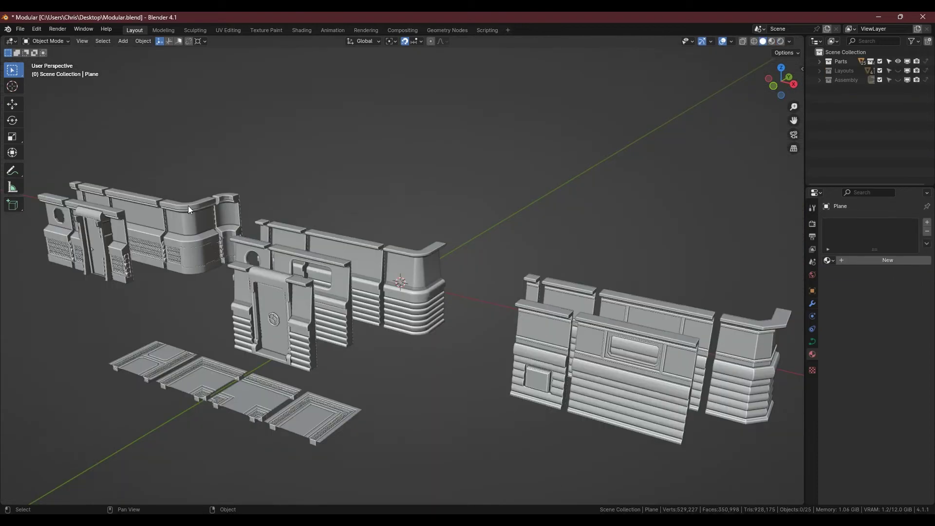
# - Examine the three modular wall kits and the floor tiles in the Parts collection
pyautogui.moveTo(188, 209); pyautogui.dragTo(308, 348, button='middle')
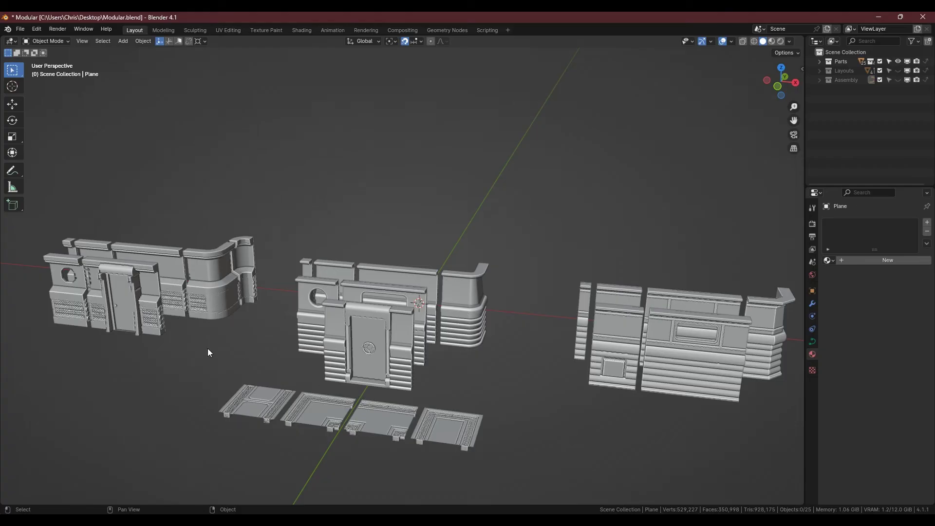
pyautogui.keyDown('shift'); pyautogui.moveTo(191, 344); pyautogui.dragTo(380, 364, button='middle'); pyautogui.keyUp('shift')
pyautogui.scroll(3, 331, 338)
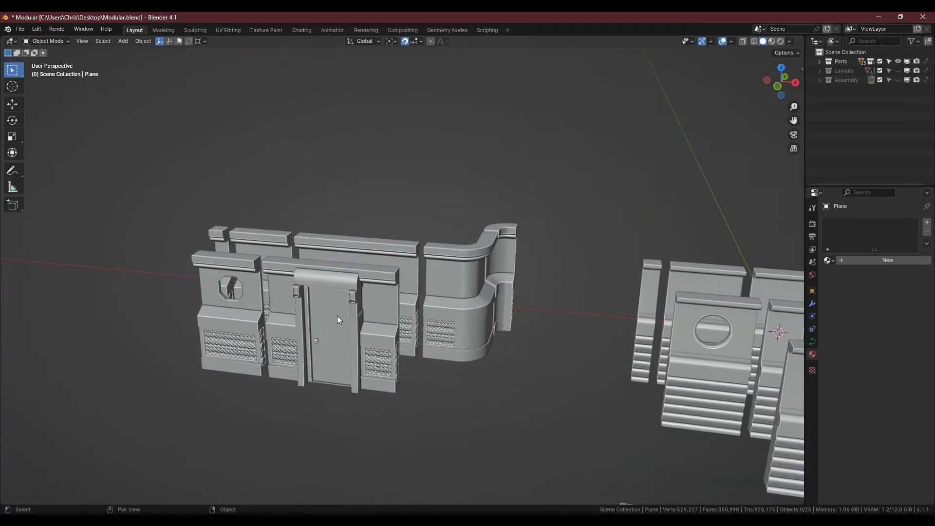
pyautogui.keyDown('shift'); pyautogui.moveTo(630, 376); pyautogui.dragTo(324, 279, button='middle'); pyautogui.keyUp('shift')
pyautogui.scroll(-1, 452, 325)
pyautogui.moveTo(542, 350); pyautogui.dragTo(517, 357, button='middle')
pyautogui.keyDown('shift'); pyautogui.moveTo(648, 358); pyautogui.dragTo(260, 297, button='middle'); pyautogui.keyUp('shift')
pyautogui.moveTo(581, 338); pyautogui.dragTo(517, 271, button='middle')
pyautogui.scroll(-3, 517, 270)
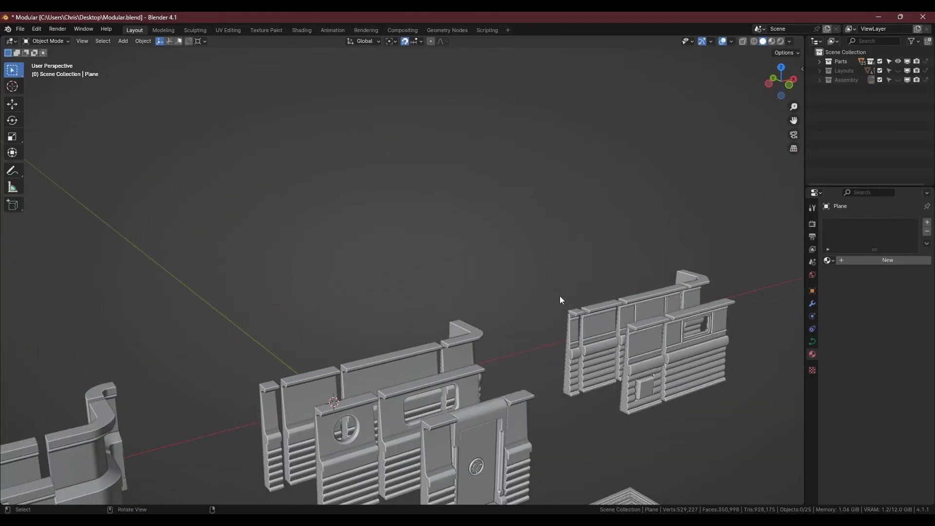
pyautogui.scroll(-5, 364, 297)
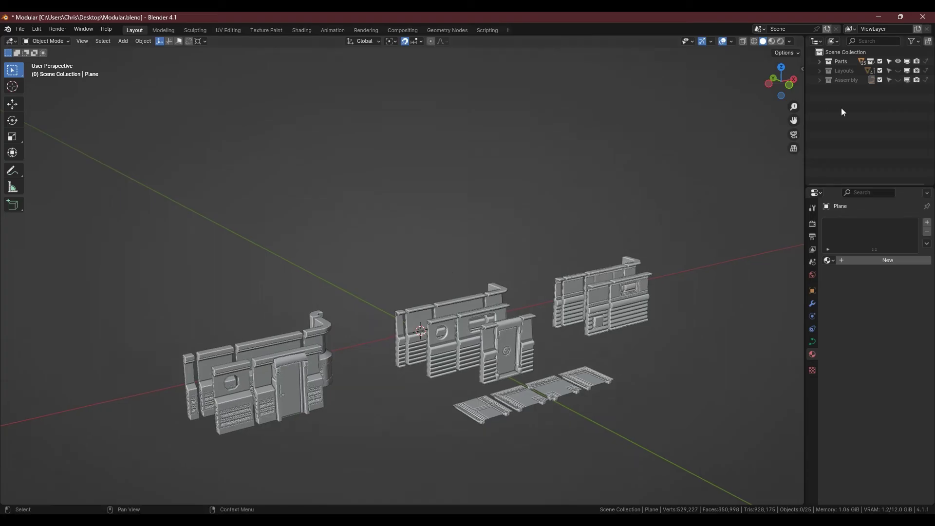
# - Show the Layouts collection and examine the coloured rooms assembled from the modular pieces
pyautogui.click(898, 71)
pyautogui.scroll(4, 173, 313)
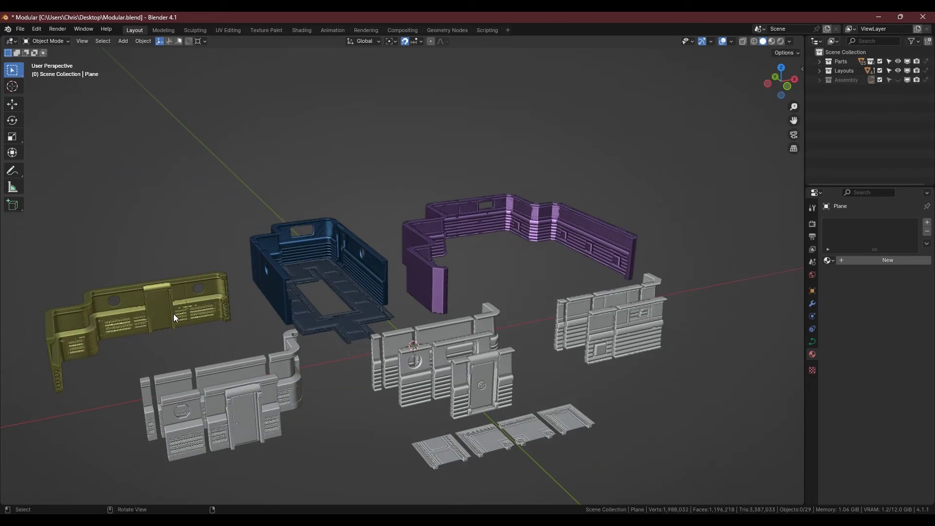
pyautogui.click(150, 312)
pyautogui.scroll(5, 223, 323)
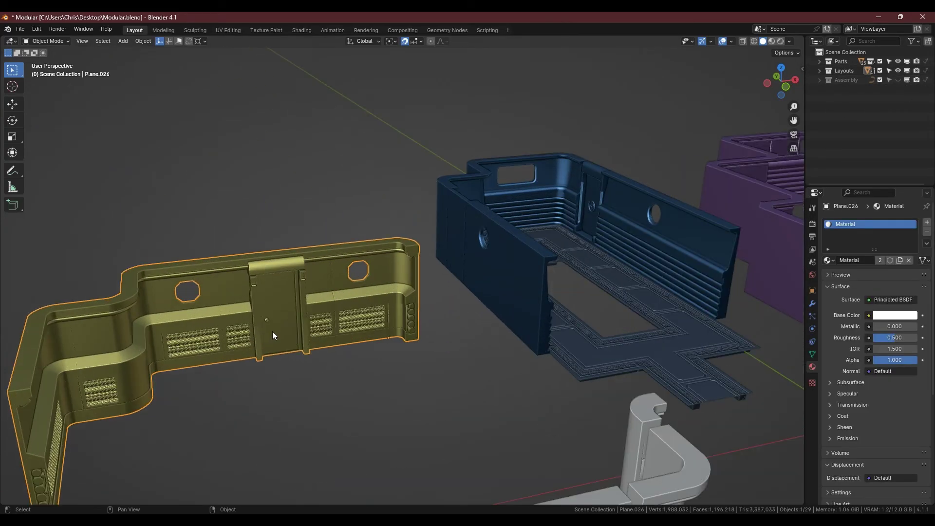
pyautogui.moveTo(297, 328); pyautogui.dragTo(490, 391, button='middle')
pyautogui.click(425, 213)
pyautogui.scroll(3, 493, 348)
pyautogui.moveTo(479, 432); pyautogui.dragTo(457, 411, button='middle')
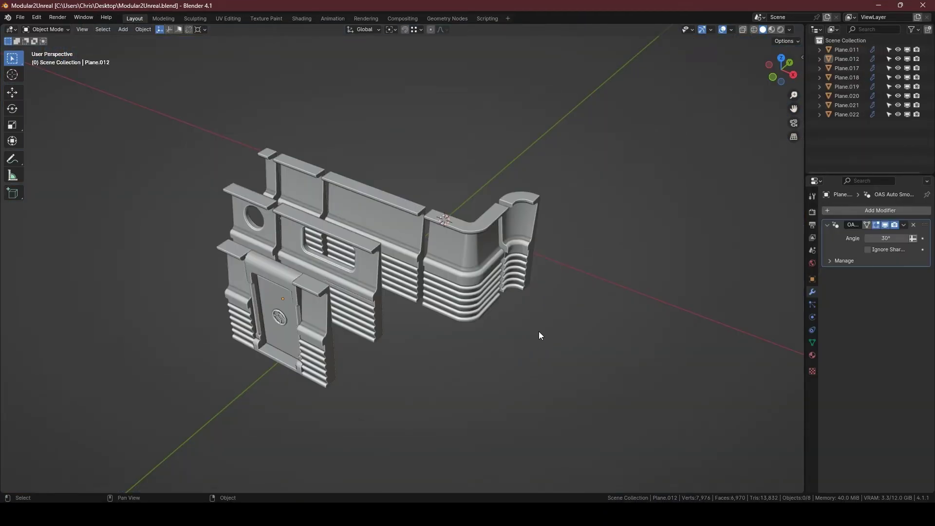
# - Select all eight wall pieces and export them as an FBX file to the Desktop
pyautogui.moveTo(161, 144); pyautogui.dragTo(619, 430)
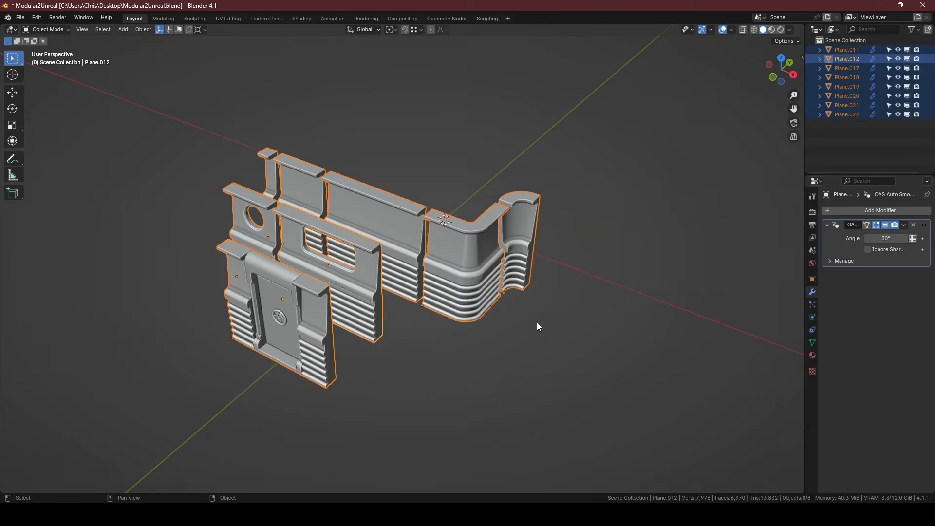
pyautogui.hotkey('ctrl', 's')
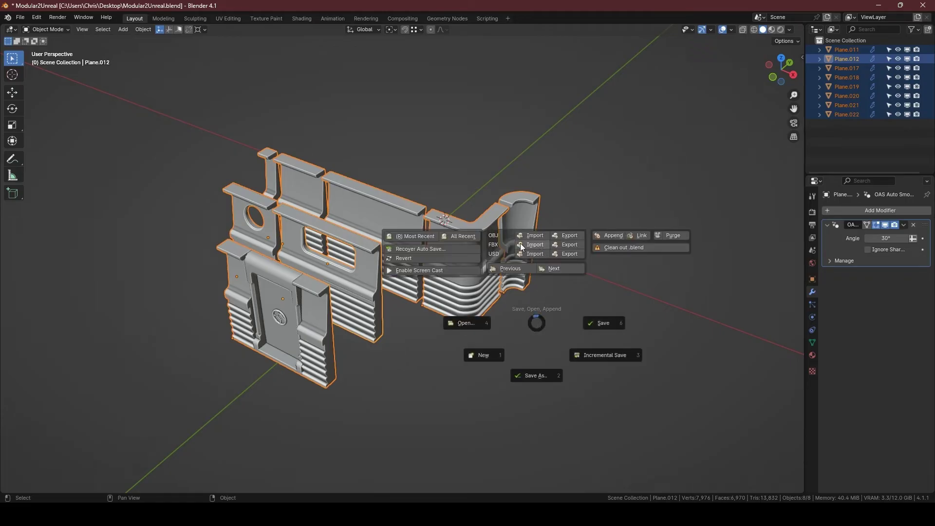
pyautogui.click(568, 245)
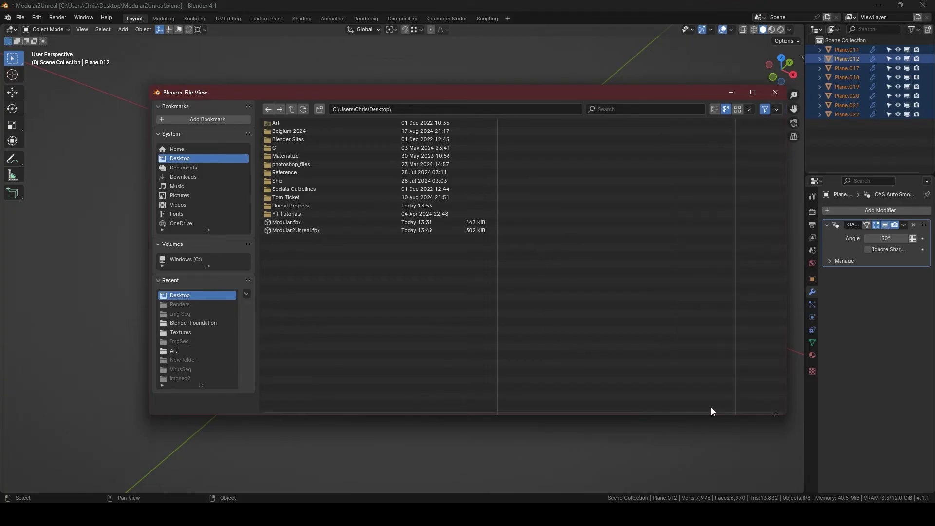
pyautogui.click(712, 408)
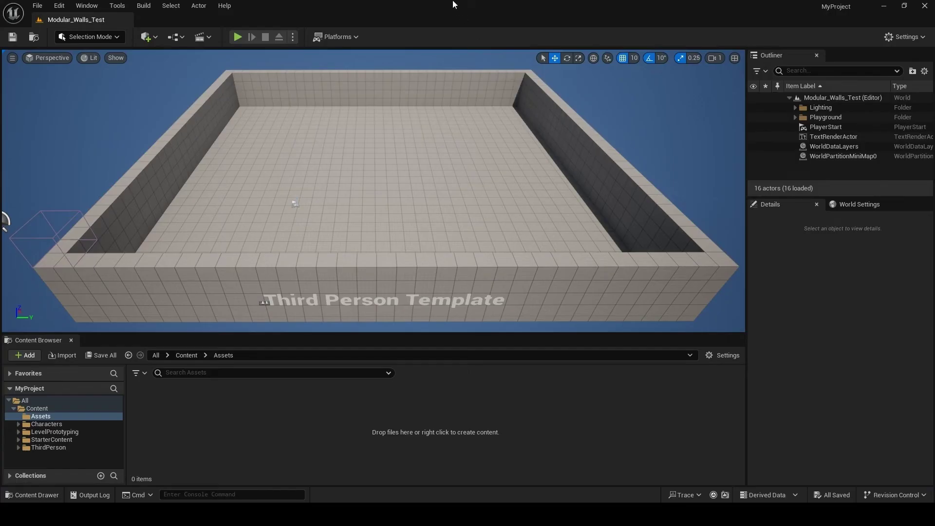
# - Switch to Unreal Editor and choose Modular2Unreal.fbx from the Desktop for import into the Assets folder
pyautogui.click(72, 355)
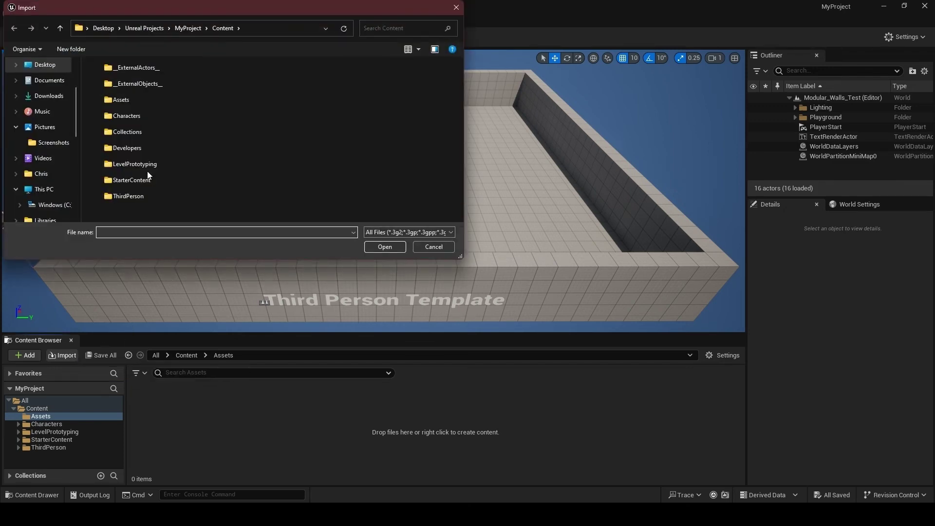
pyautogui.click(45, 64)
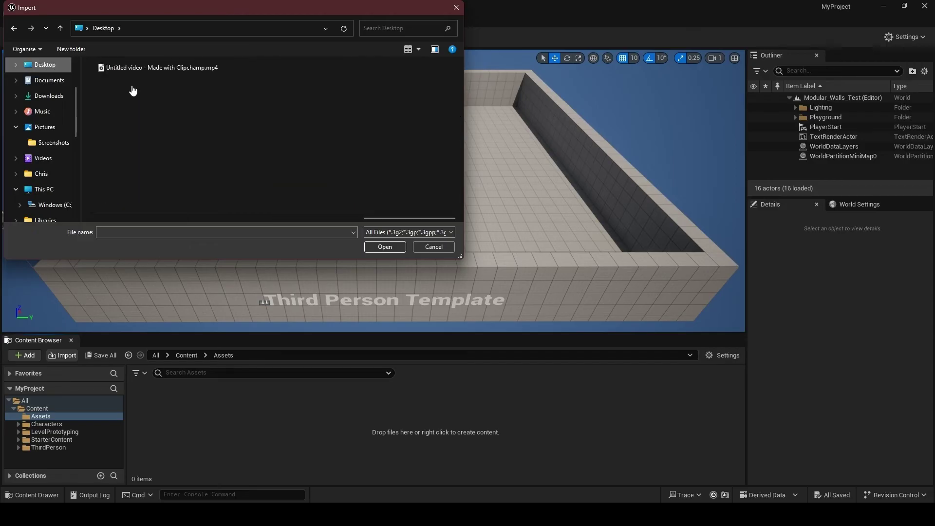
pyautogui.click(136, 86)
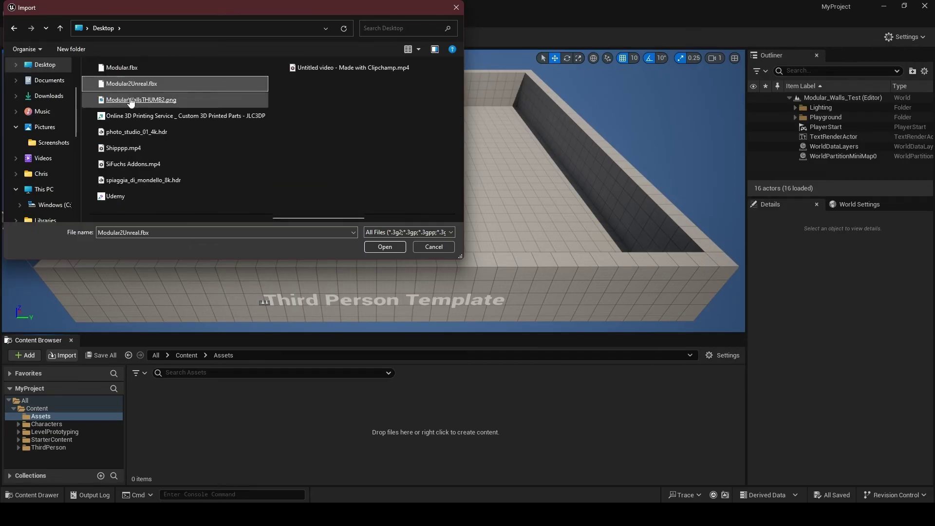
pyautogui.click(132, 100)
pyautogui.click(126, 88)
pyautogui.doubleClick(128, 88)
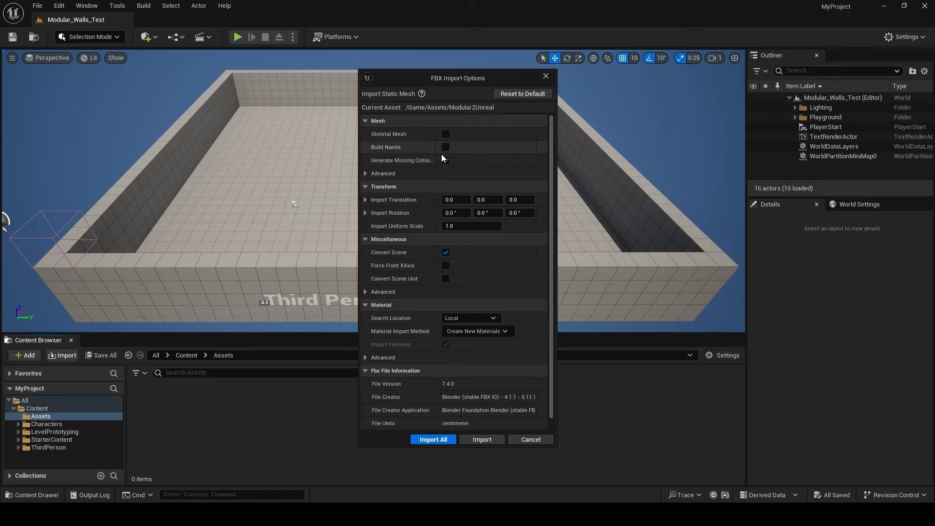
# - Import the FBX static meshes with the existing import options and close the message log
pyautogui.scroll(-1, 446, 327)
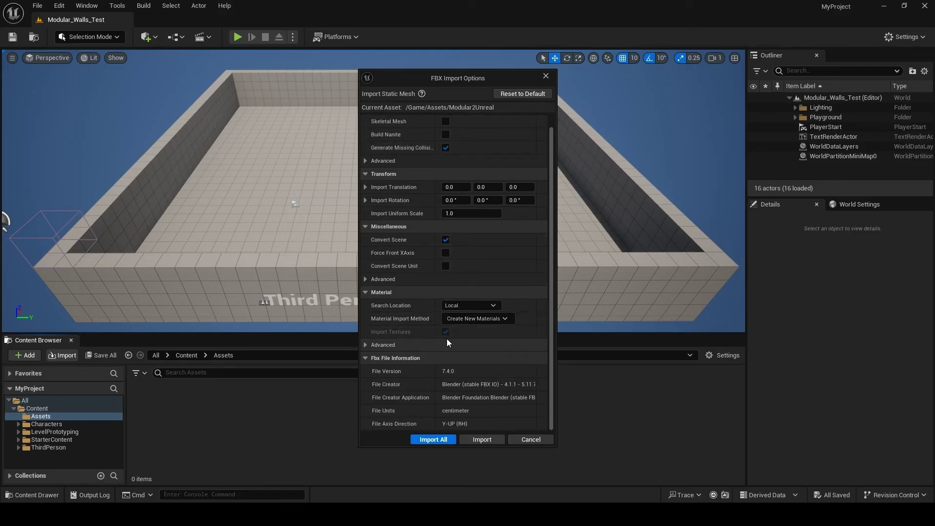
pyautogui.click(471, 439)
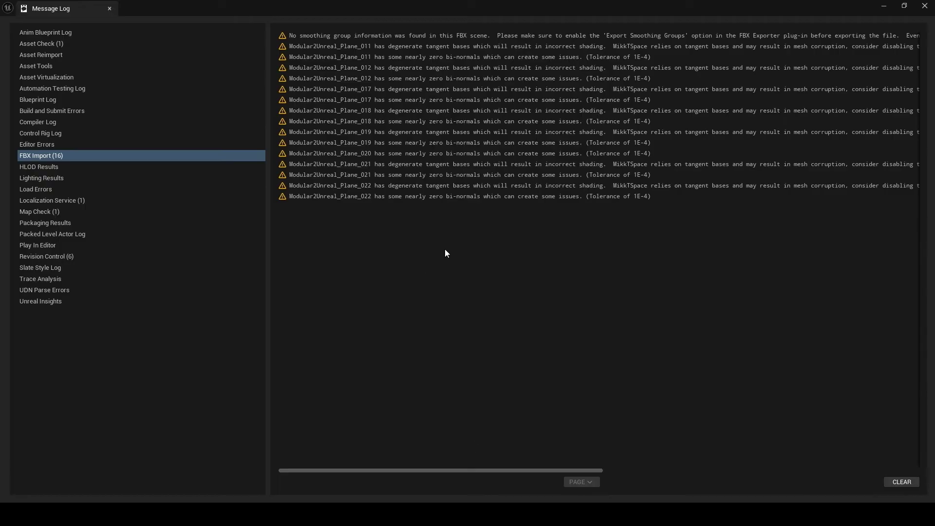
pyautogui.click(924, 6)
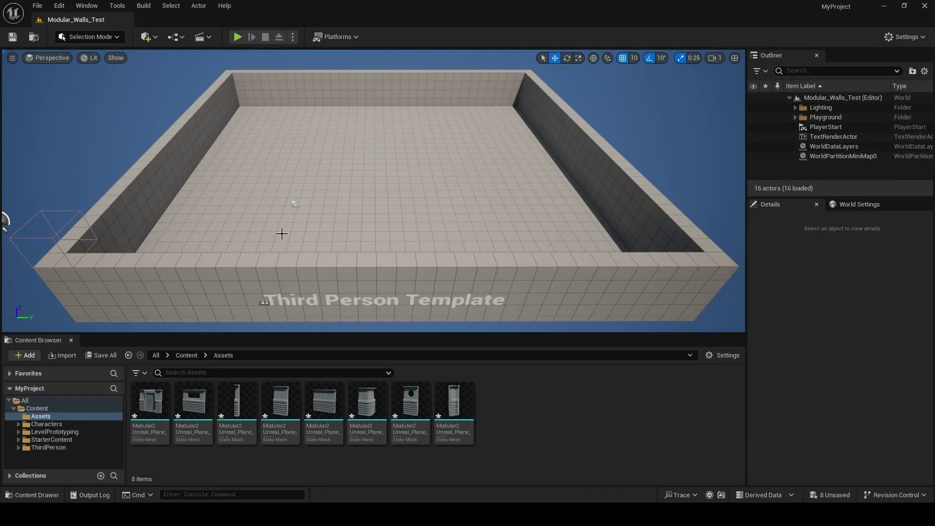
# - Place the long straight wall mesh (Modular2Unreal_Plane_019) in the level and reposition it on the floor
pyautogui.click(408, 409)
pyautogui.moveTo(312, 405)
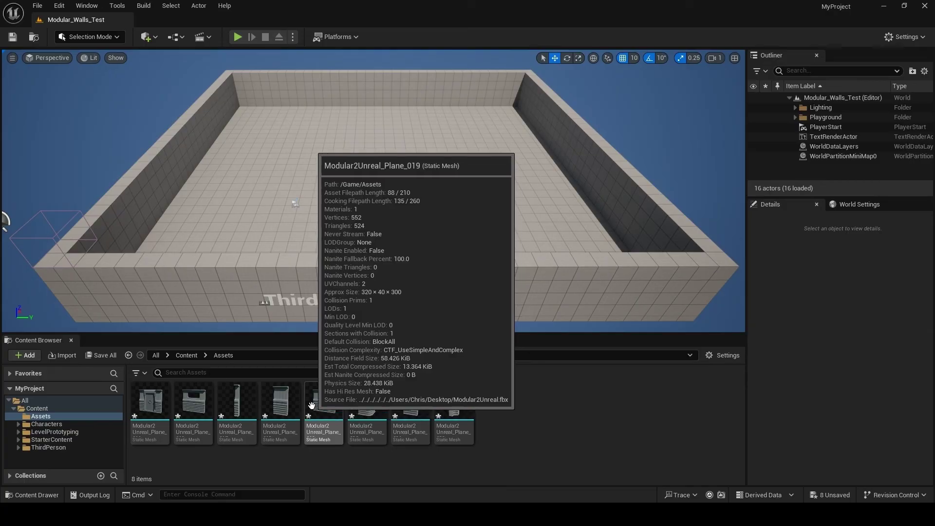
pyautogui.moveTo(311, 405); pyautogui.dragTo(294, 197)
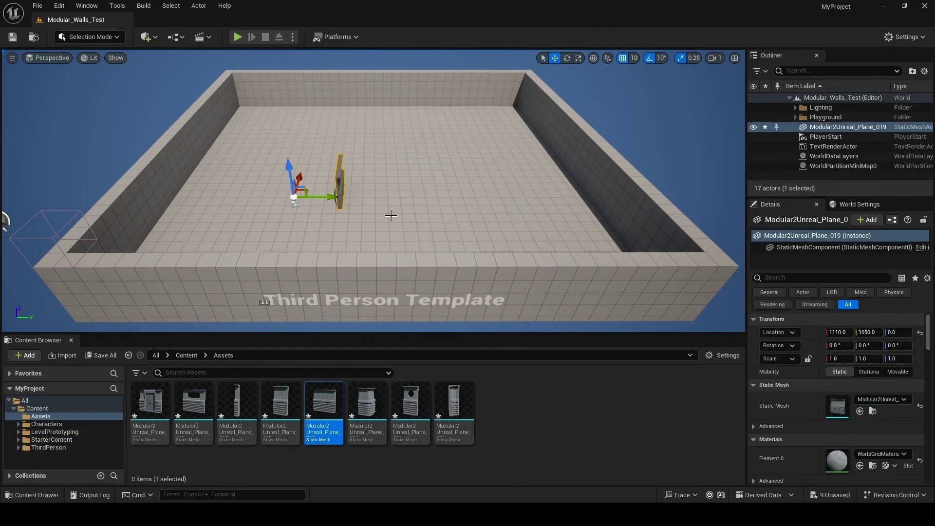
pyautogui.keyDown('alt'); pyautogui.moveTo(418, 201); pyautogui.dragTo(295, 205); pyautogui.keyUp('alt')
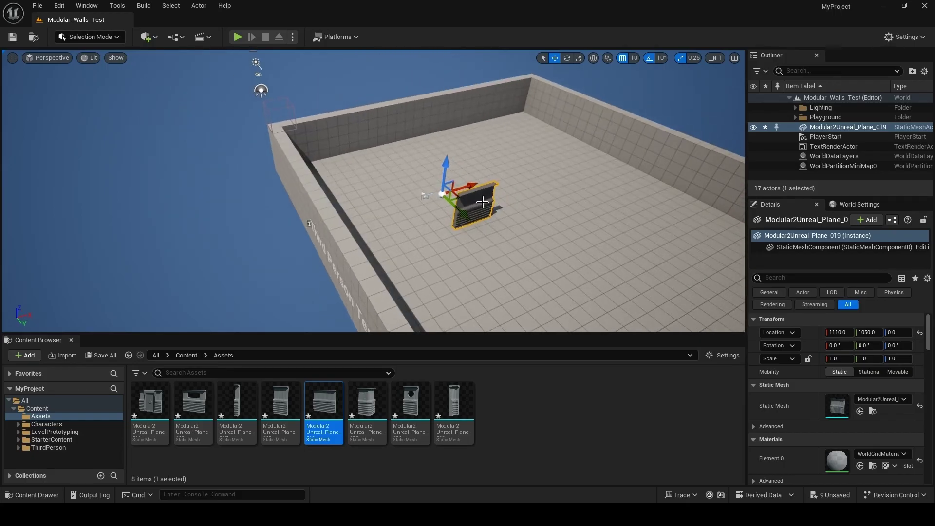
pyautogui.scroll(8, 564, 235)
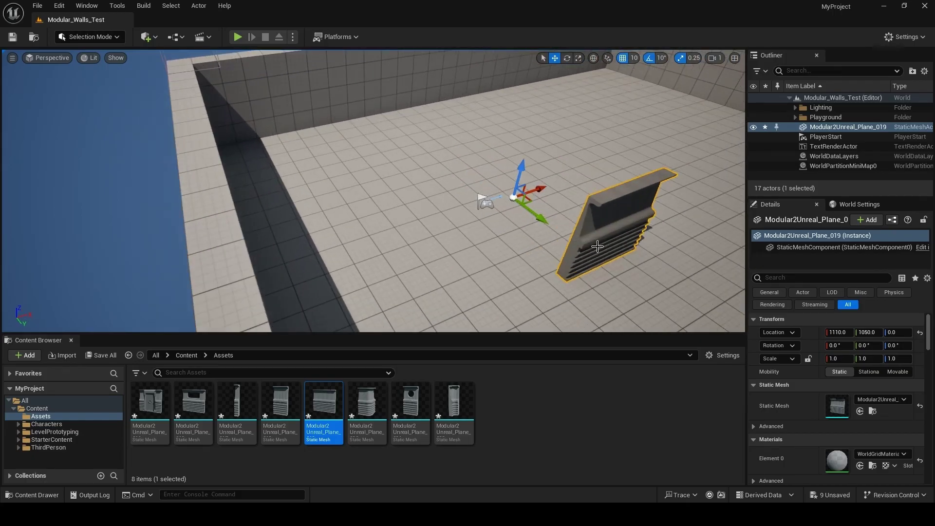
pyautogui.moveTo(597, 246); pyautogui.dragTo(711, 268, button='middle')
pyautogui.moveTo(215, 214); pyautogui.dragTo(337, 219, button='middle')
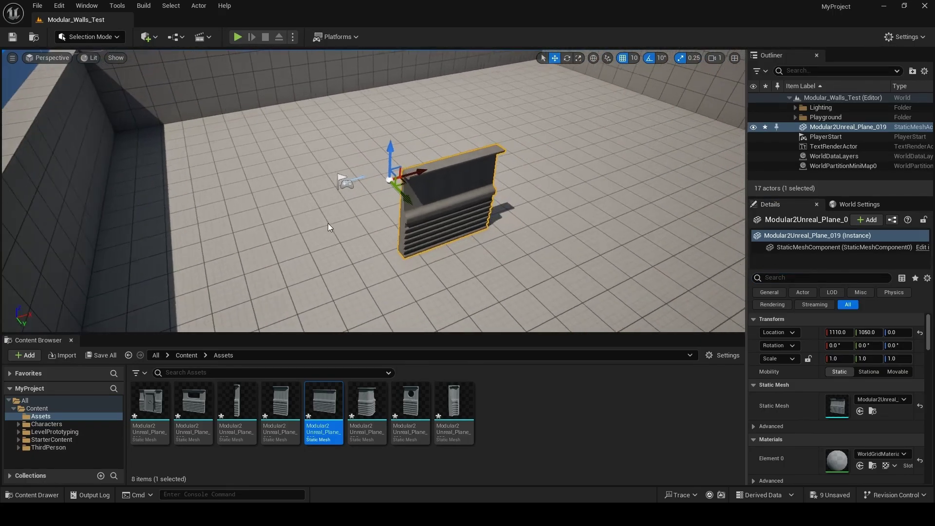
pyautogui.moveTo(403, 182); pyautogui.dragTo(338, 193)
pyautogui.moveTo(513, 247); pyautogui.dragTo(531, 236, button='right')
# - Place the outer corner wall mesh near the straight panel and activate the Rotate tool
pyautogui.moveTo(367, 405); pyautogui.dragTo(385, 189)
pyautogui.press('e')
pyautogui.moveTo(379, 209); pyautogui.dragTo(374, 228, button='right')
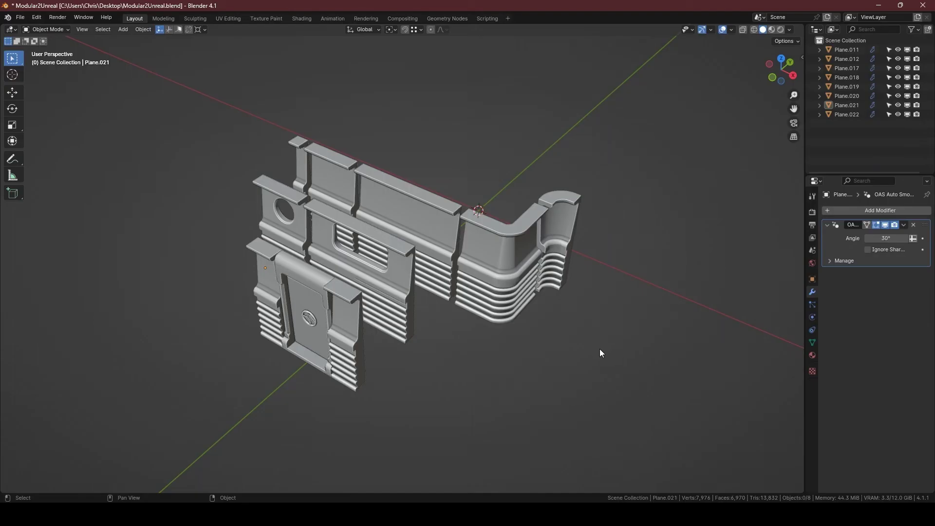
# - Unwrap all eight wall pieces with Smart UV Project at a 66° angle limit and return to Object Mode
pyautogui.moveTo(214, 147); pyautogui.dragTo(636, 401)
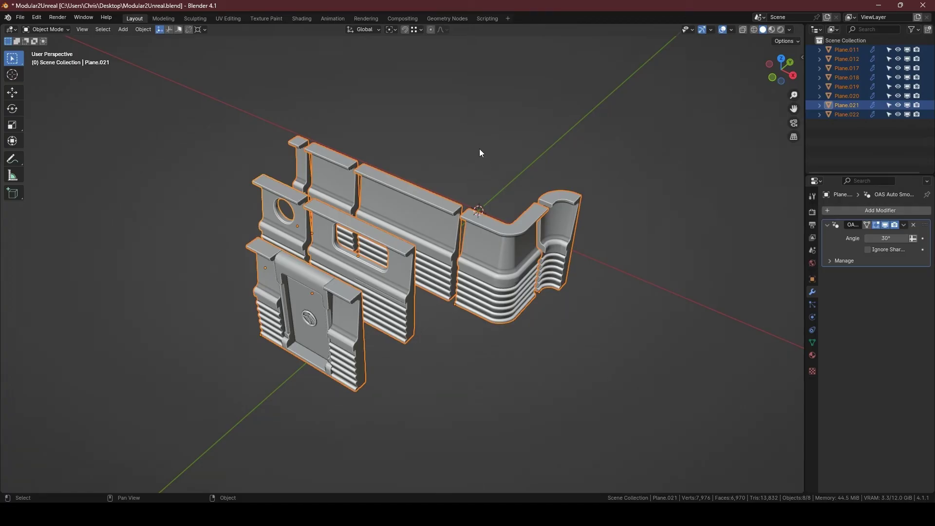
pyautogui.press('Tab')
pyautogui.press('u')
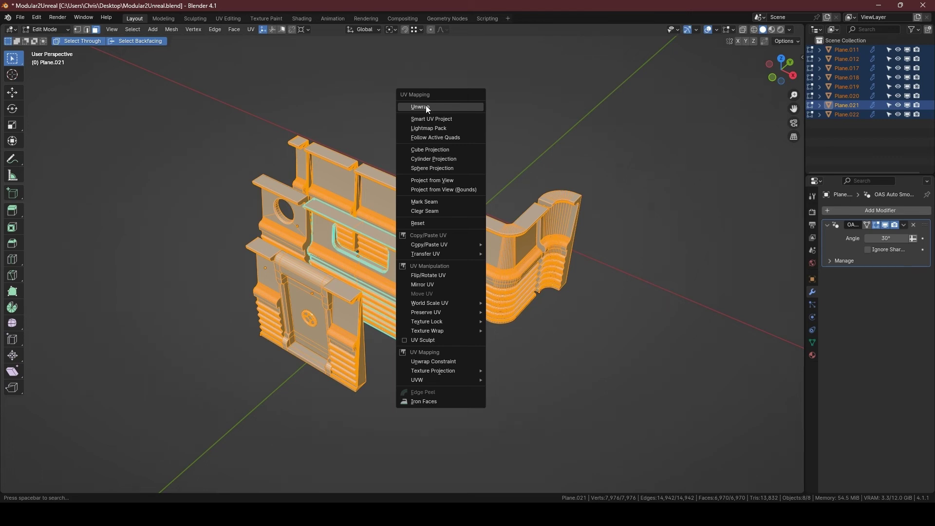
pyautogui.click(422, 119)
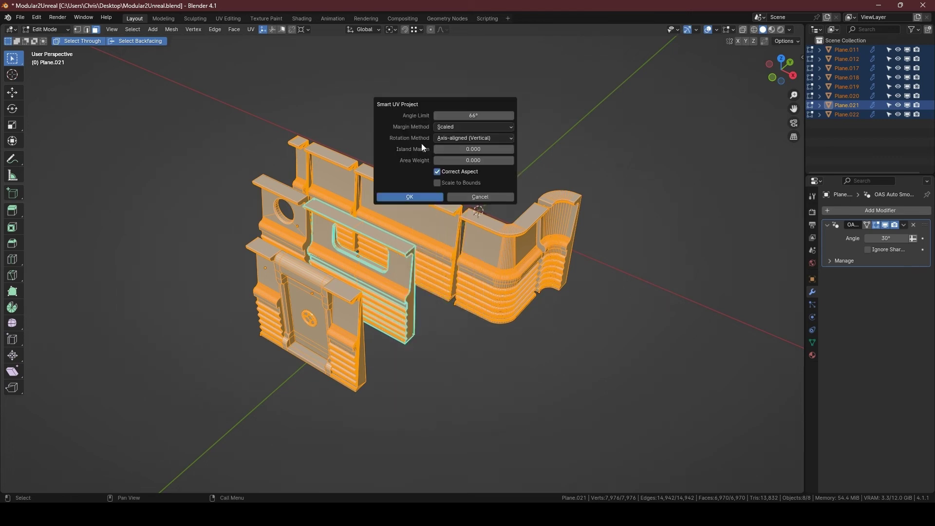
pyautogui.click(411, 196)
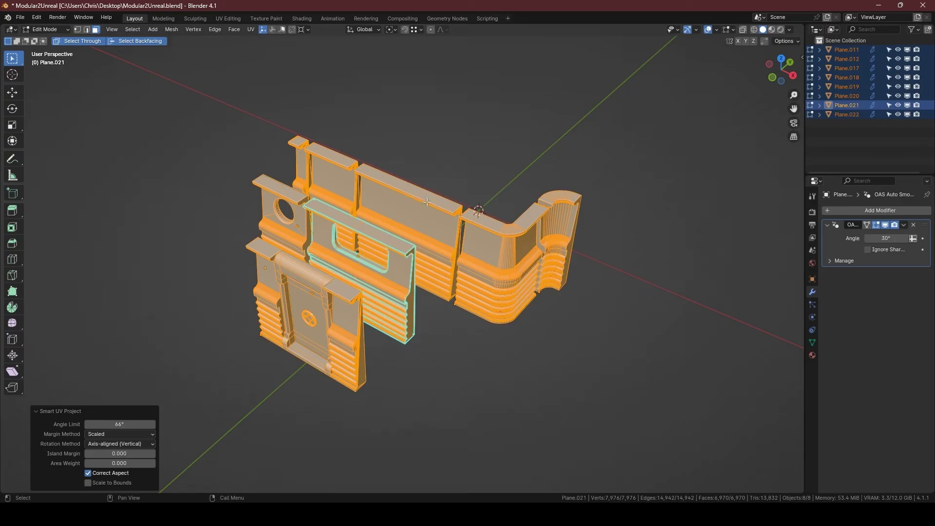
pyautogui.press('Tab')
pyautogui.click(434, 351)
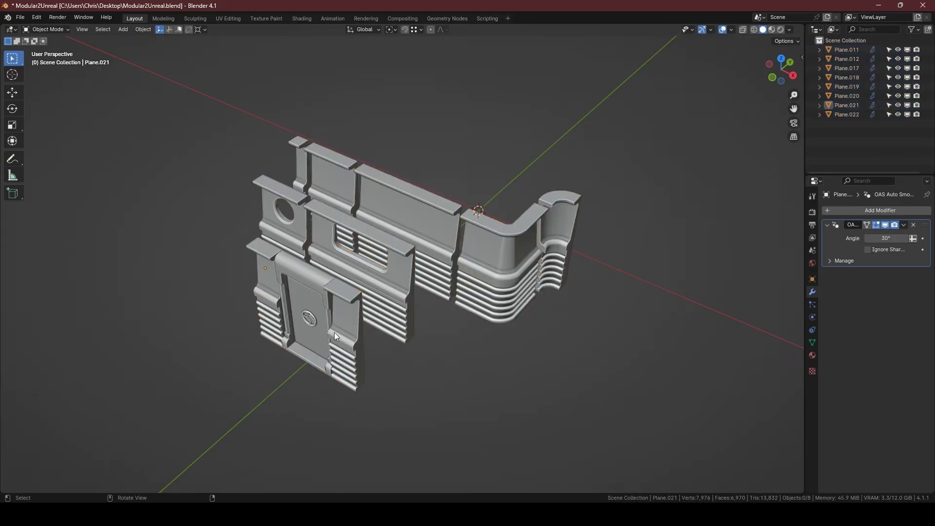
# - Select all the wall pieces and snap the selection to the 3D cursor without offset
pyautogui.moveTo(334, 332); pyautogui.dragTo(382, 363, button='middle')
pyautogui.click(390, 367)
pyautogui.moveTo(199, 143); pyautogui.dragTo(582, 397)
pyautogui.rightClick(483, 172)
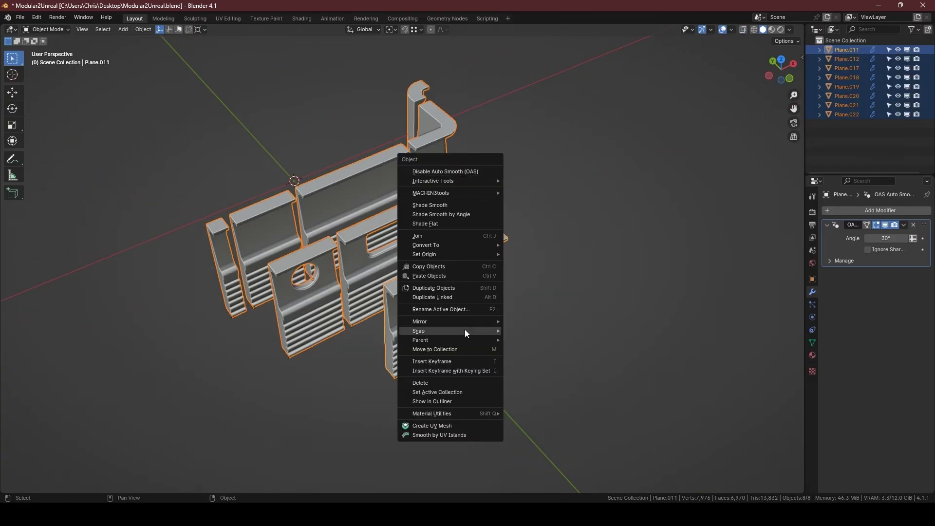
pyautogui.moveTo(468, 332)
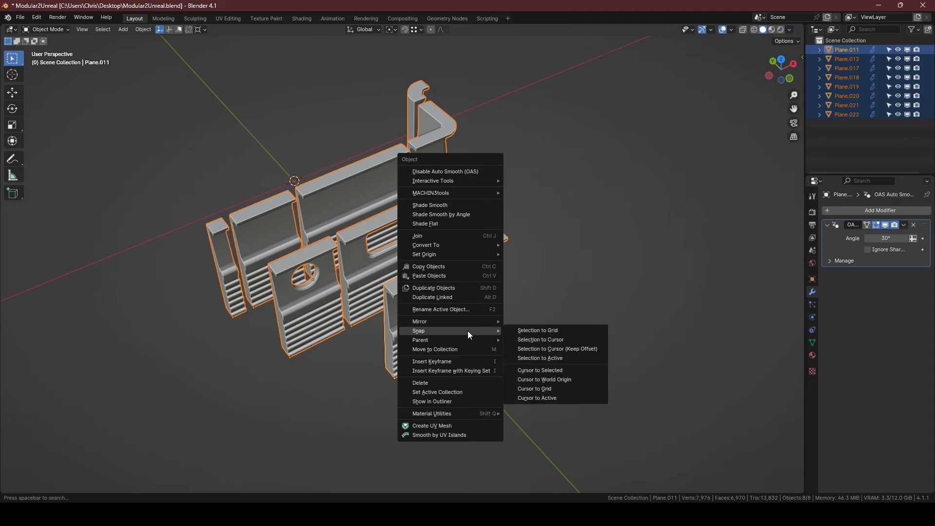
pyautogui.click(553, 340)
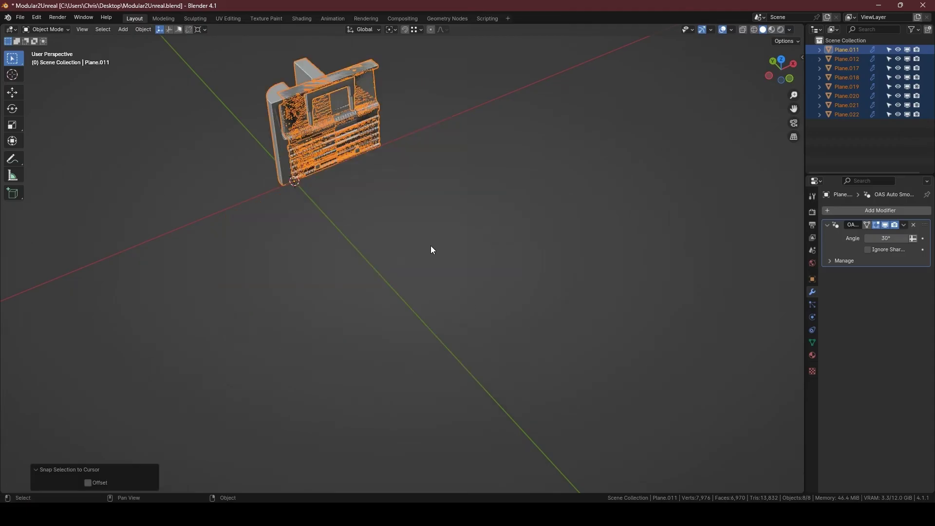
# - Export the selected pieces to Modular2Unreal.fbx on the Desktop after setting the geometry smoothing option, and undo the snap to the cursor
pyautogui.hotkey('ctrl', 's')
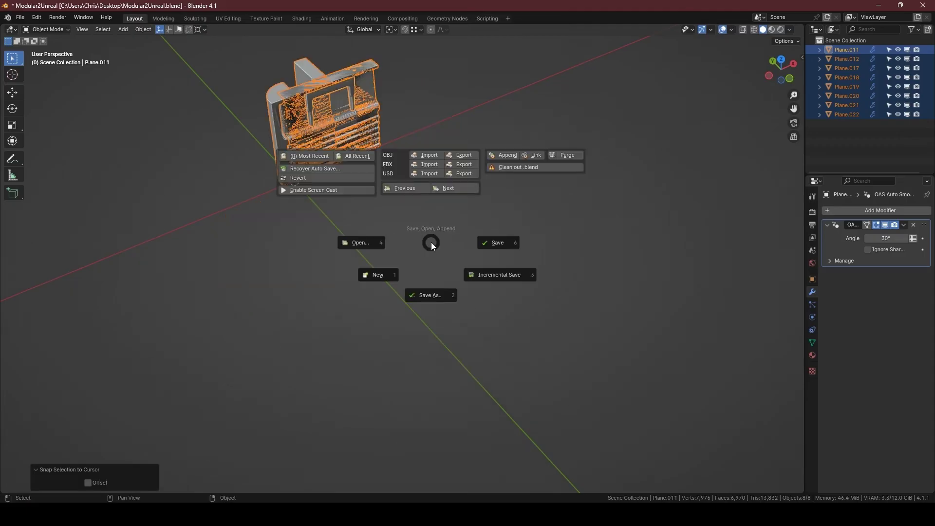
pyautogui.click(465, 165)
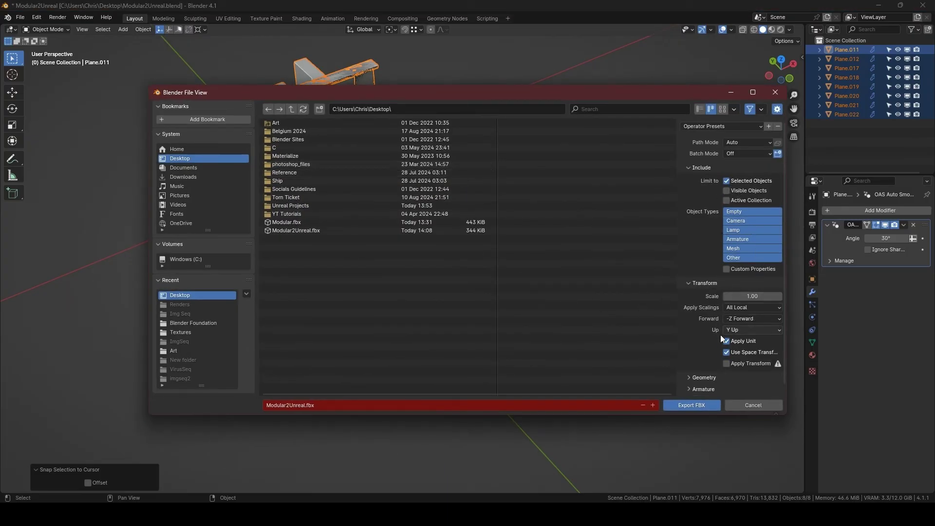
pyautogui.scroll(-1, 714, 315)
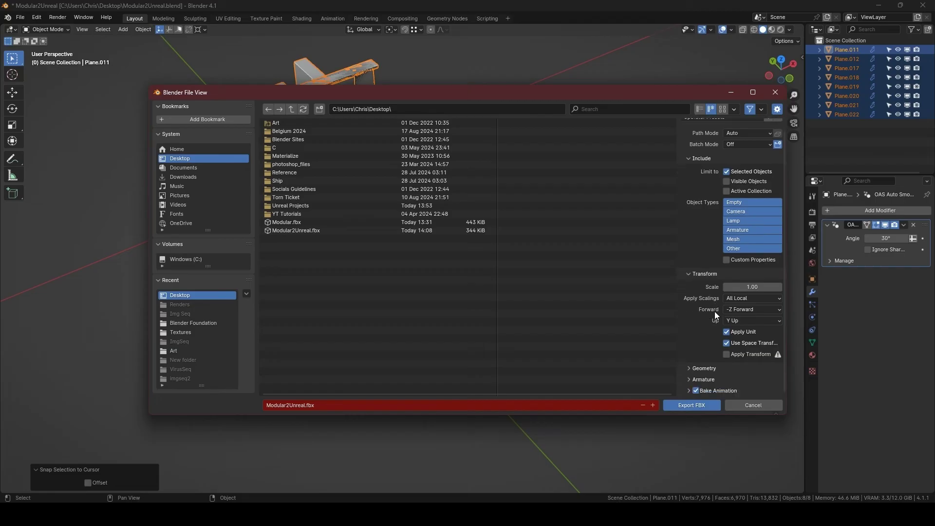
pyautogui.click(688, 367)
pyautogui.scroll(-4, 700, 363)
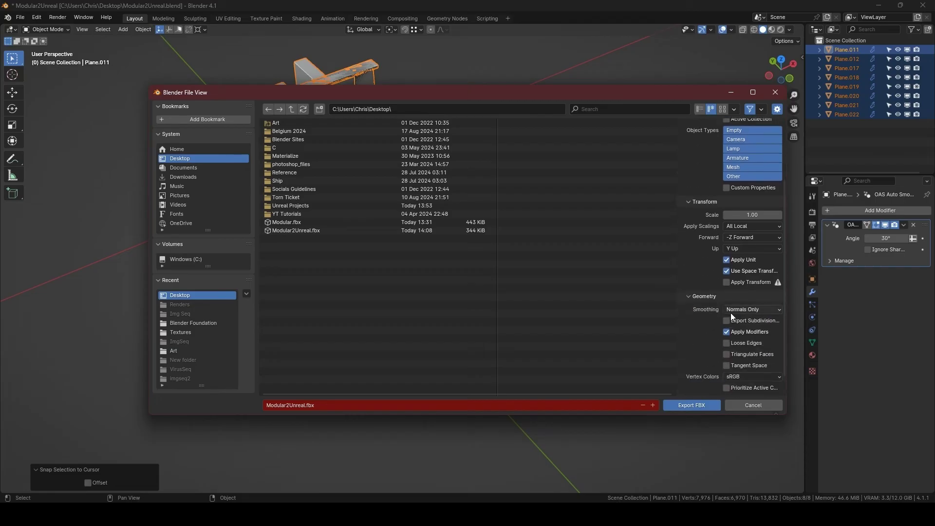
pyautogui.click(752, 308)
pyautogui.click(694, 404)
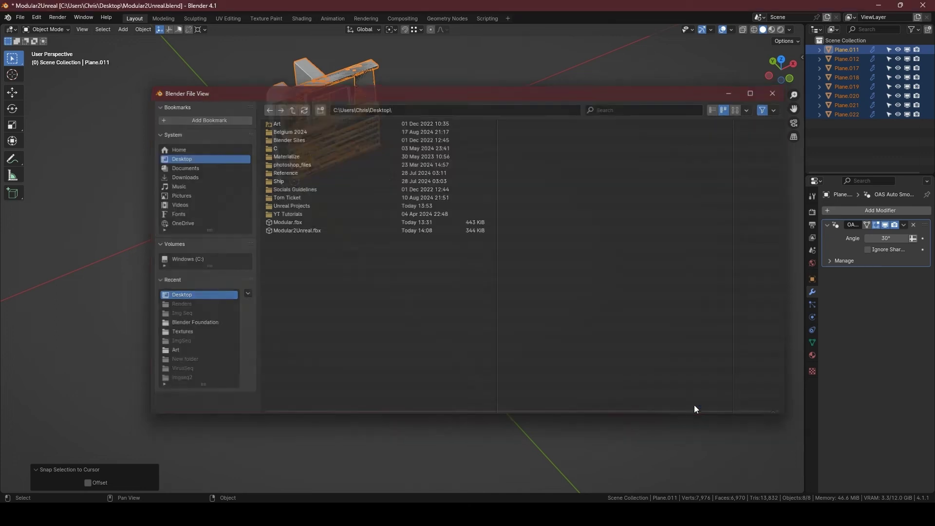
pyautogui.hotkey('ctrl', 'z')
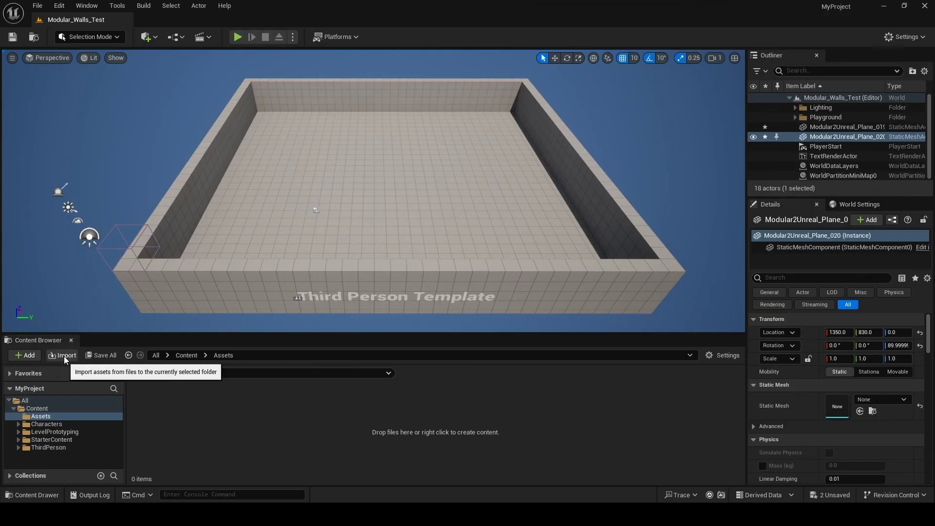
# - Switch to Unreal Editor and import Modular2Unreal.fbx into the Assets folder with the existing FBX import options
pyautogui.click(64, 355)
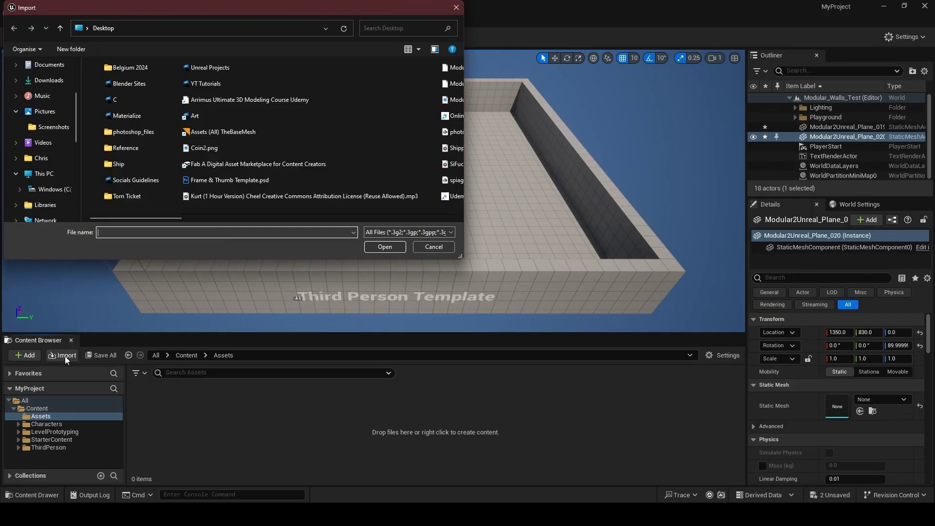
pyautogui.scroll(-3, 104, 146)
pyautogui.doubleClick(126, 86)
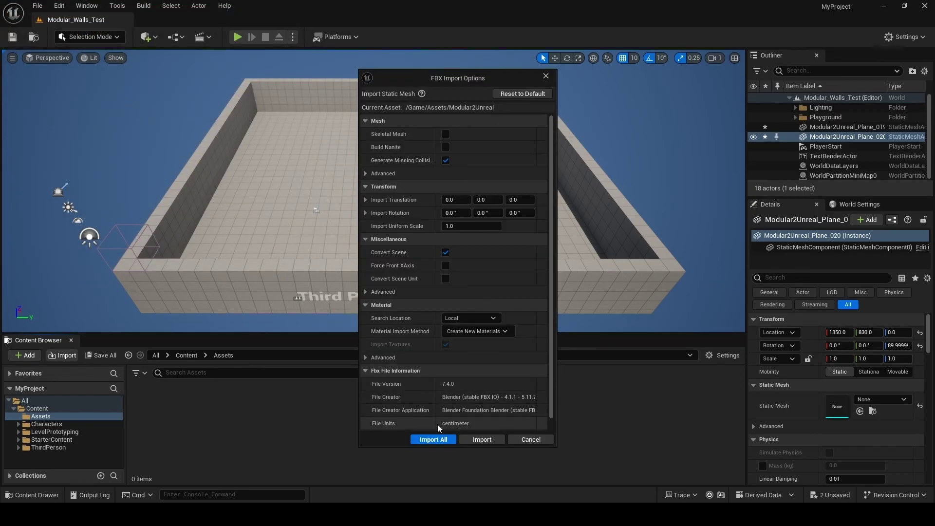
pyautogui.click(479, 438)
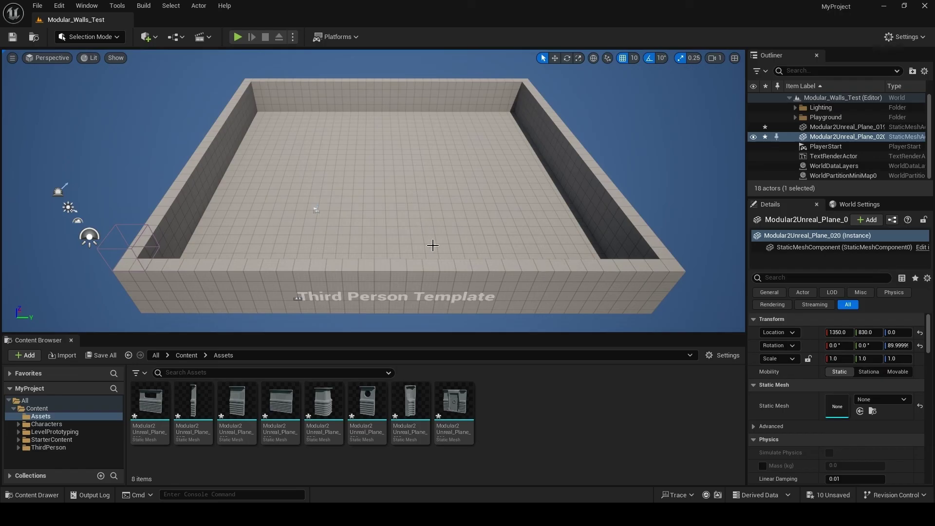
# - Place the outer corner wall mesh on the level floor and line up an inner corner mesh beside it
pyautogui.moveTo(323, 402); pyautogui.dragTo(360, 192)
pyautogui.moveTo(441, 227); pyautogui.dragTo(499, 236, button='right')
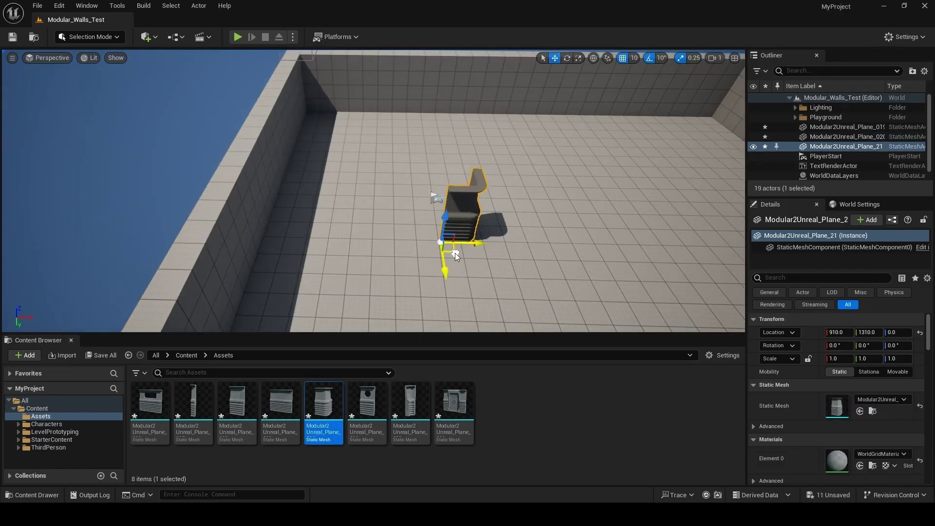
pyautogui.moveTo(463, 261); pyautogui.dragTo(257, 310)
pyautogui.moveTo(257, 310); pyautogui.dragTo(297, 287, button='right')
pyautogui.moveTo(454, 402); pyautogui.dragTo(372, 211)
pyautogui.moveTo(380, 192); pyautogui.dragTo(377, 111, button='right')
pyautogui.moveTo(419, 284); pyautogui.dragTo(414, 284)
# - Add a window wall and a second inner corner mesh to the run, orienting and moving the corner into line
pyautogui.moveTo(187, 402); pyautogui.dragTo(447, 293)
pyautogui.moveTo(448, 293); pyautogui.dragTo(497, 292, button='right')
pyautogui.moveTo(465, 410); pyautogui.dragTo(545, 267)
pyautogui.moveTo(473, 303); pyautogui.dragTo(548, 314)
pyautogui.press('w')
pyautogui.moveTo(518, 281); pyautogui.dragTo(477, 261)
pyautogui.click(480, 248)
# - Attach an outer corner mesh to the run and continue it with the long straight wall mesh
pyautogui.moveTo(367, 404); pyautogui.dragTo(502, 301)
pyautogui.moveTo(519, 290); pyautogui.dragTo(516, 243, button='right')
pyautogui.press('w')
pyautogui.moveTo(438, 272); pyautogui.dragTo(404, 208)
pyautogui.moveTo(324, 404); pyautogui.dragTo(487, 205)
# - Extend the straight wall with the round-window panel followed by the door panel
pyautogui.moveTo(410, 404); pyautogui.dragTo(564, 220)
pyautogui.click(646, 228)
pyautogui.moveTo(646, 228); pyautogui.dragTo(633, 263, button='right')
pyautogui.moveTo(150, 404); pyautogui.dragTo(546, 192)
pyautogui.moveTo(706, 292); pyautogui.dragTo(682, 253, button='right')
# - Add an outer corner after the door panel and finish the run with a window wall rotated -90°
pyautogui.moveTo(366, 404); pyautogui.dragTo(546, 292)
pyautogui.moveTo(535, 292); pyautogui.dragTo(494, 274)
pyautogui.moveTo(194, 404); pyautogui.dragTo(467, 228)
pyautogui.press('e')
pyautogui.moveTo(460, 262); pyautogui.dragTo(423, 243)
pyautogui.press('w')
pyautogui.moveTo(423, 241); pyautogui.dragTo(415, 307)
pyautogui.moveTo(424, 273); pyautogui.dragTo(400, 221, button='right')
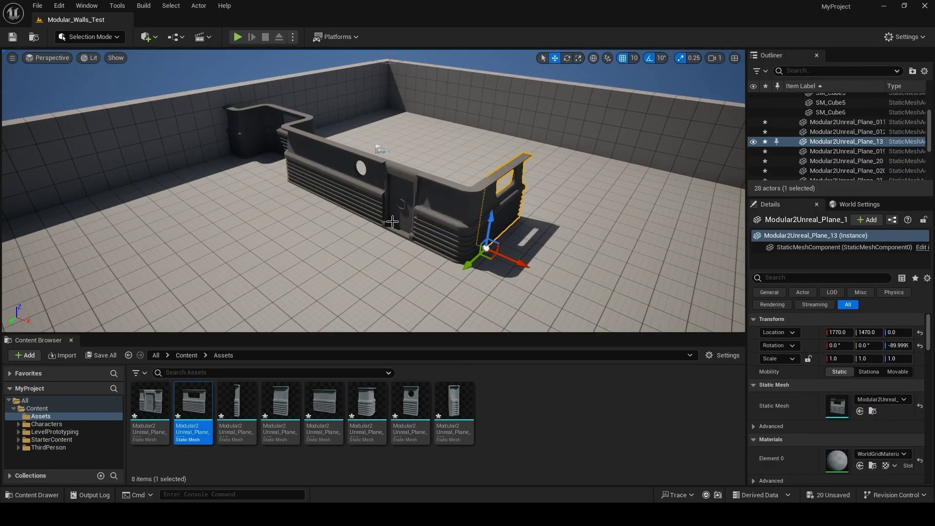
# - Select all ten placed wall pieces and assign the M_Basic_Floor material to their Element 0 slot
pyautogui.click(247, 132)
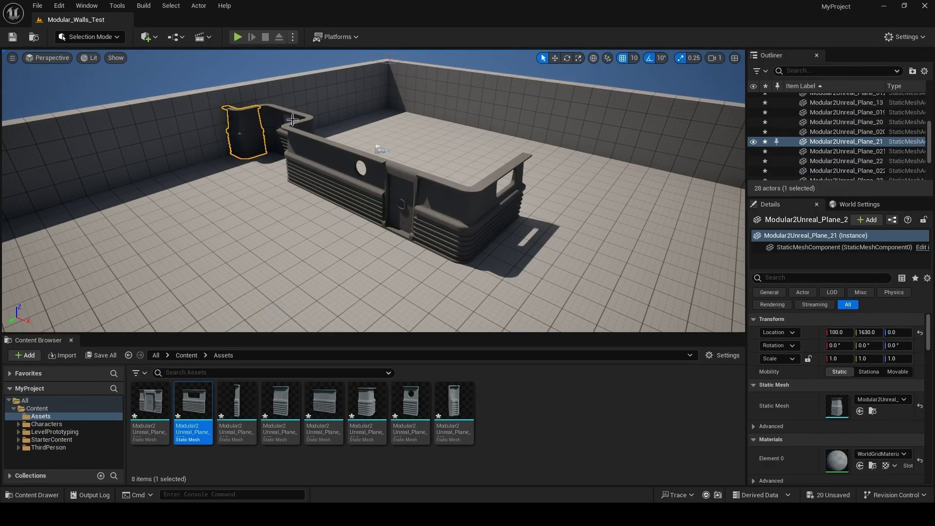
pyautogui.keyDown('shift'); pyautogui.click(269, 117); pyautogui.keyUp('shift')
pyautogui.keyDown('shift'); pyautogui.click(282, 111); pyautogui.keyUp('shift')
pyautogui.keyDown('shift'); pyautogui.click(311, 120); pyautogui.keyUp('shift')
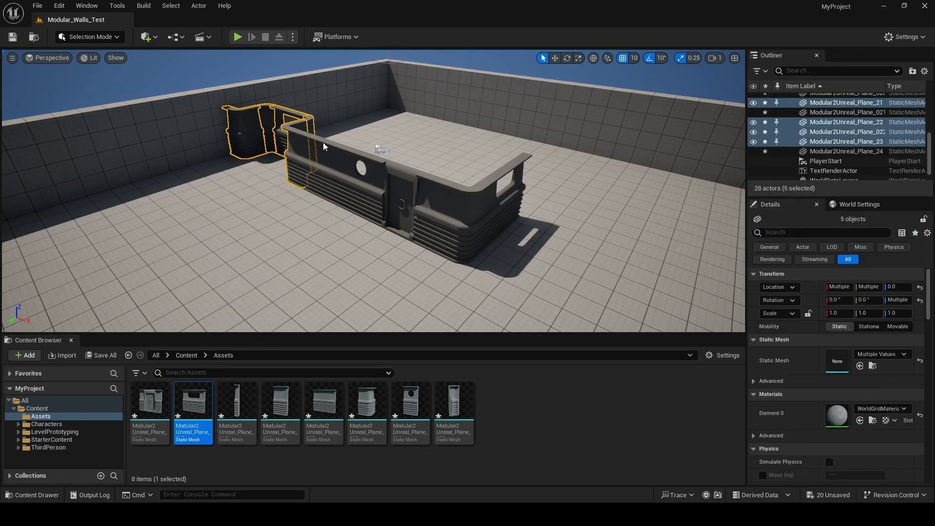
pyautogui.keyDown('shift'); pyautogui.click(294, 129); pyautogui.keyUp('shift')
pyautogui.keyDown('shift'); pyautogui.click(322, 141); pyautogui.keyUp('shift')
pyautogui.keyDown('ctrl'); pyautogui.click(394, 165); pyautogui.keyUp('ctrl')
pyautogui.keyDown('shift'); pyautogui.click(364, 161); pyautogui.keyUp('shift')
pyautogui.keyDown('shift'); pyautogui.click(474, 192); pyautogui.keyUp('shift')
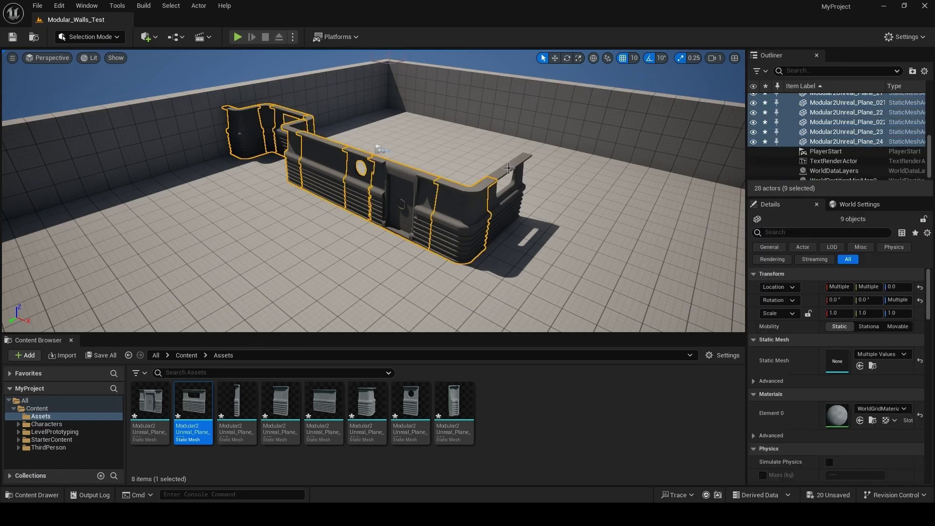
pyautogui.keyDown('shift'); pyautogui.click(510, 171); pyautogui.keyUp('shift')
pyautogui.click(908, 356)
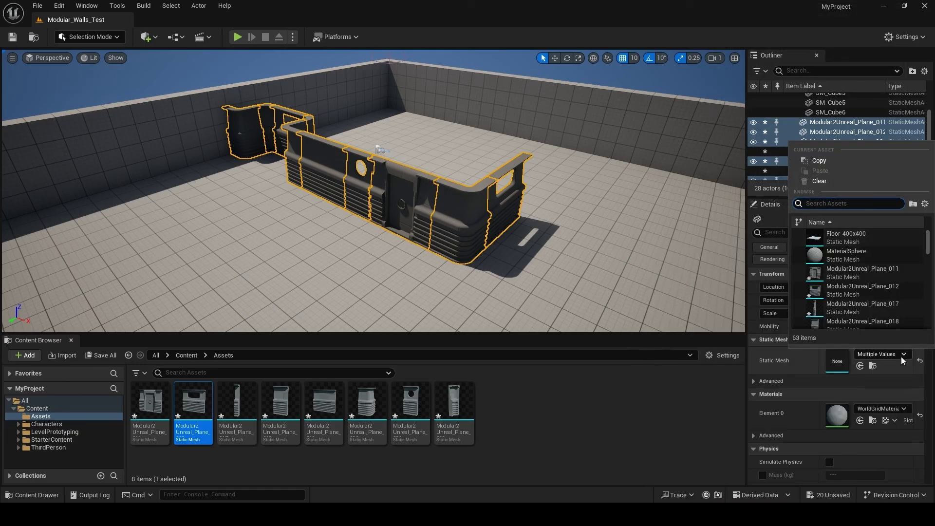
pyautogui.click(907, 357)
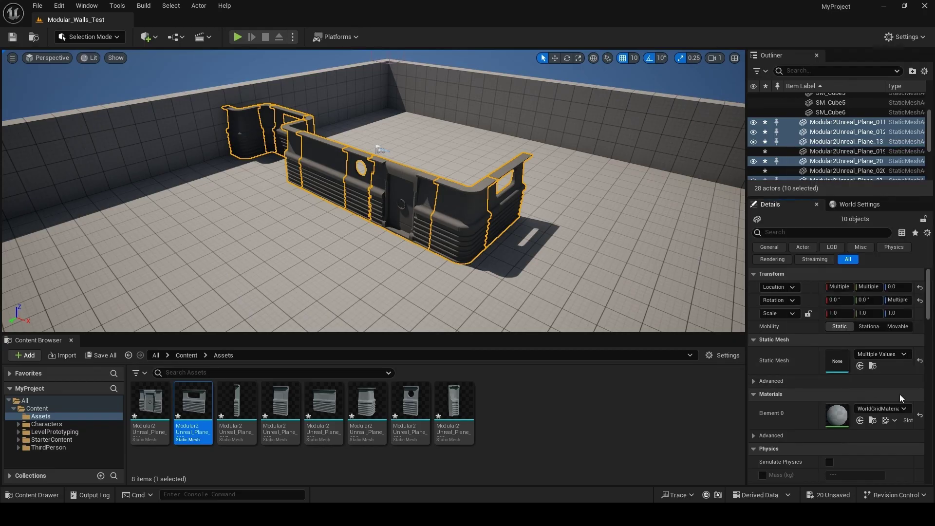
pyautogui.click(880, 409)
pyautogui.click(852, 310)
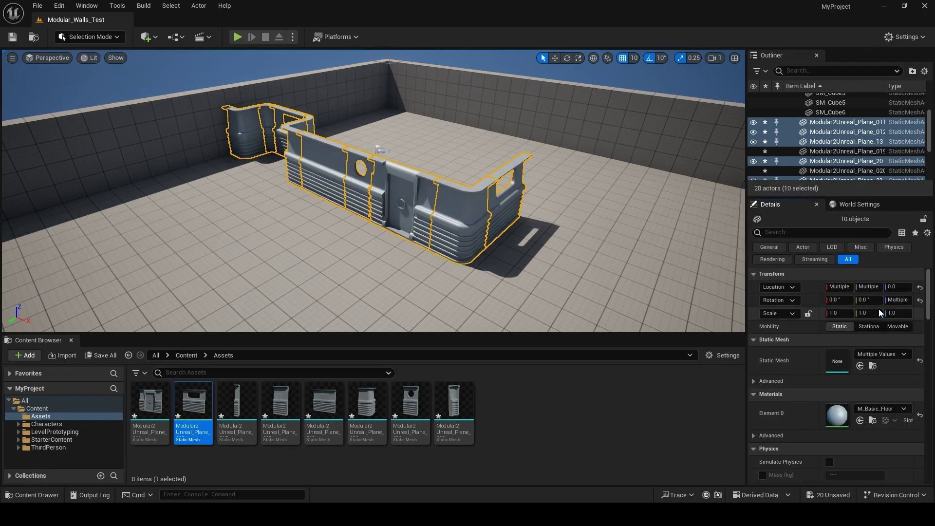
pyautogui.click(310, 226)
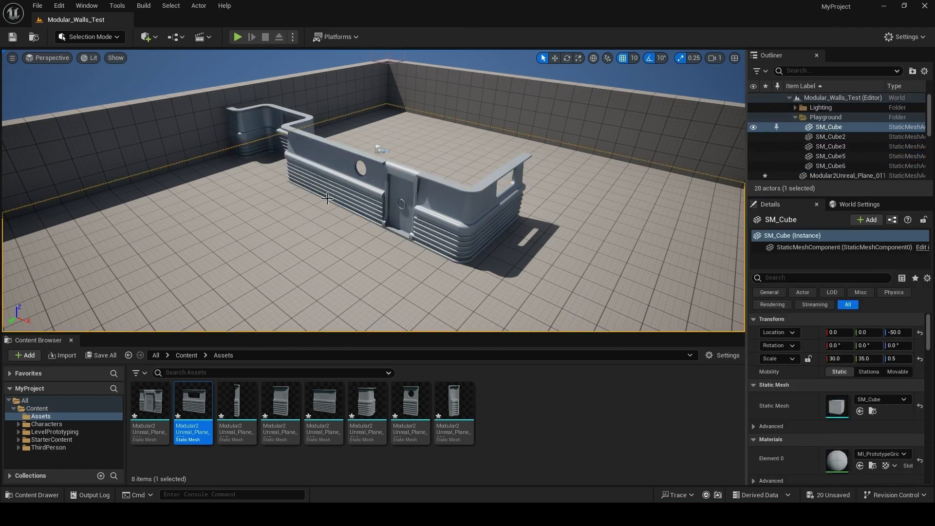
# - Play the level, run the character around the assembled walls to inspect their shape and scale, and stop the simulation
pyautogui.scroll(-2, 327, 199)
pyautogui.keyDown('alt'); pyautogui.moveTo(328, 199); pyautogui.dragTo(323, 238); pyautogui.keyUp('alt')
pyautogui.click(234, 36)
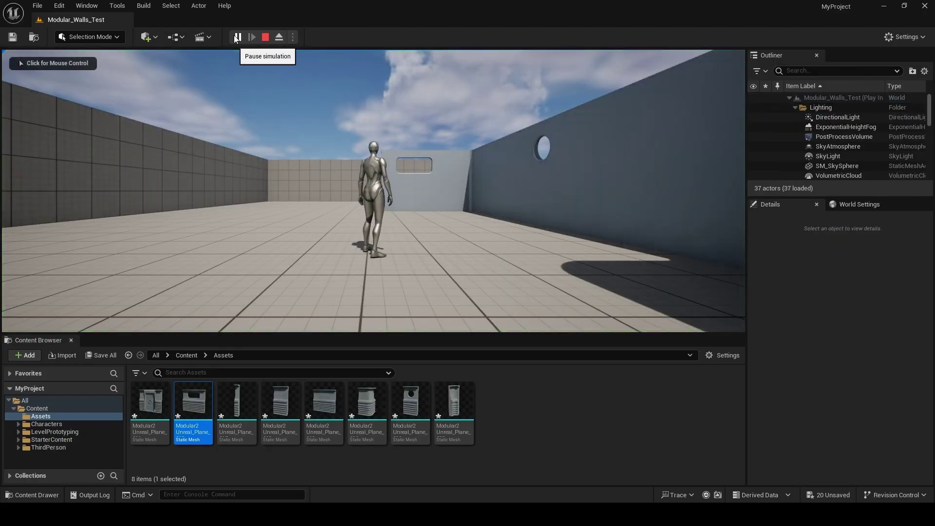
pyautogui.click(427, 244)
pyautogui.press('w')
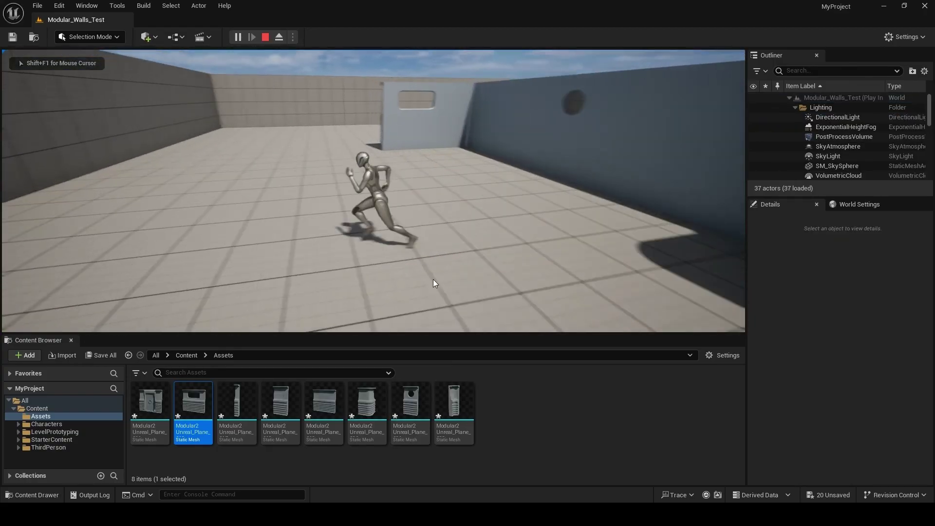
pyautogui.press('w')
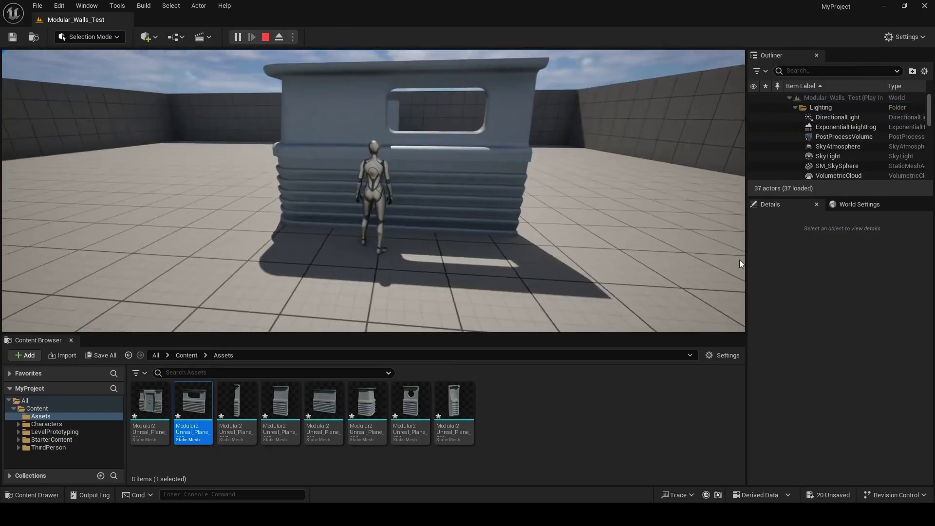
pyautogui.press('a')
pyautogui.press('w')
pyautogui.press('a')
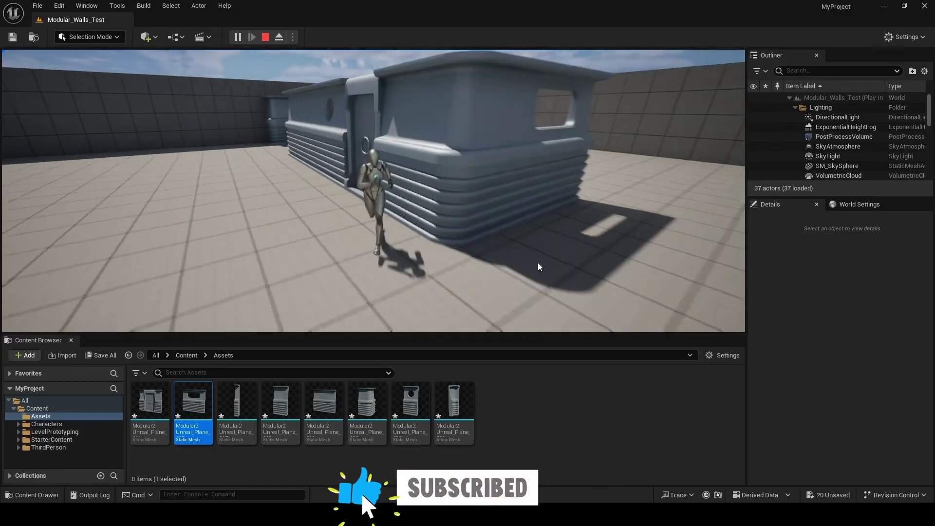
pyautogui.press('Escape')
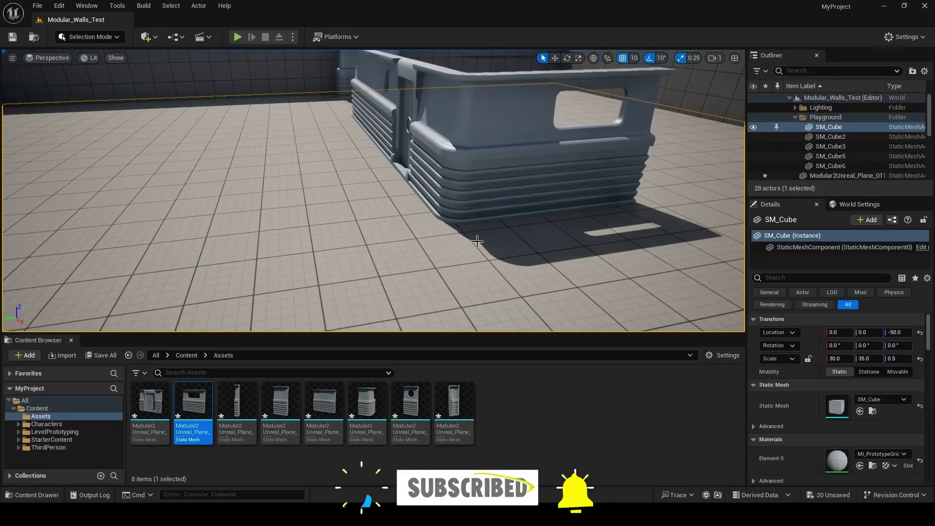